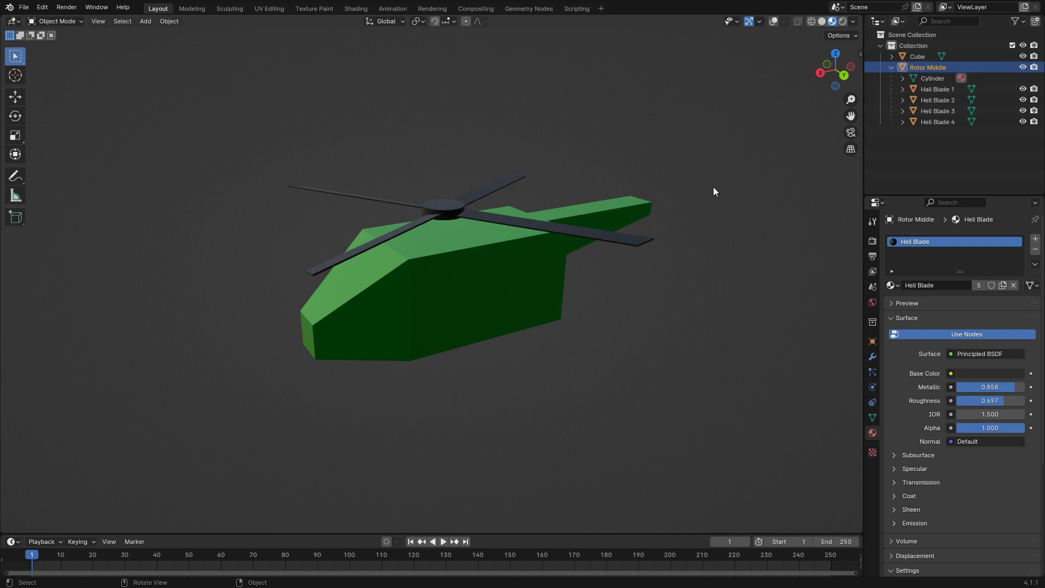
Turn the viewport overlays back on and orbit to a higher three-quarter view of the helicopter.
middle_click_drag(660, 256, 612, 242)
left_click(774, 21)
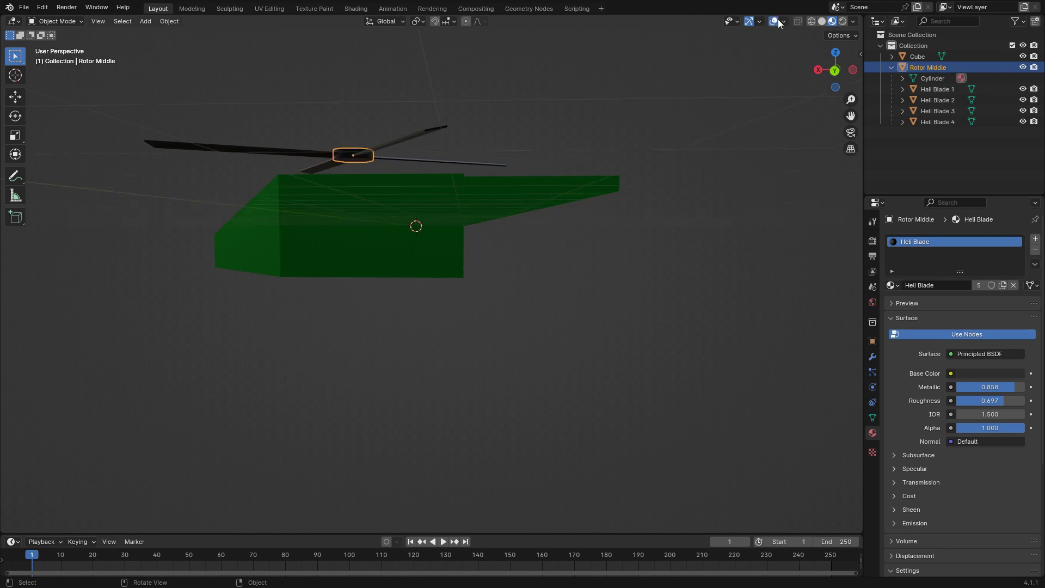
middle_click_drag(517, 286, 546, 288)
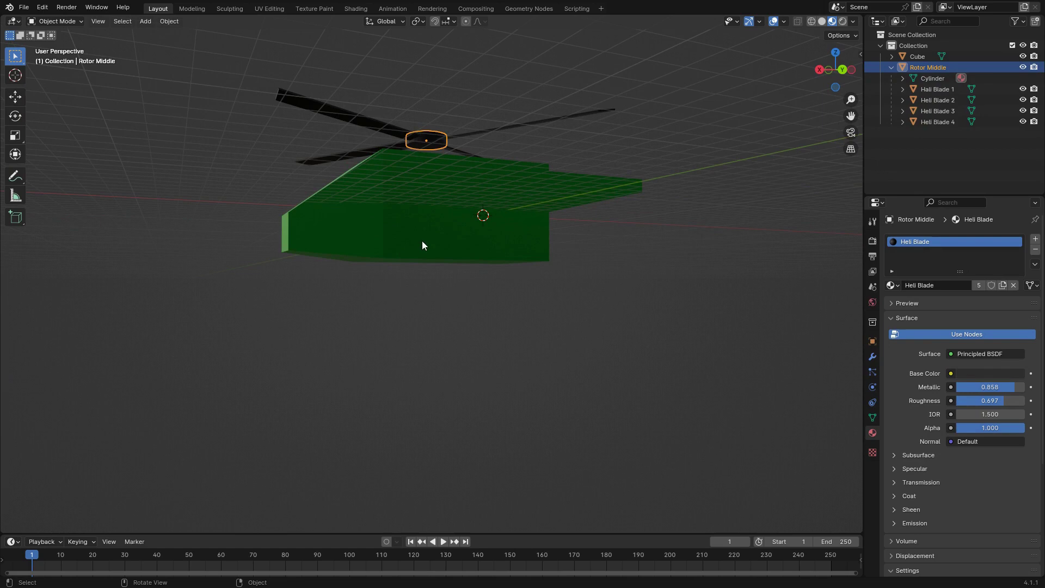
middle_click_drag(489, 279, 435, 308)
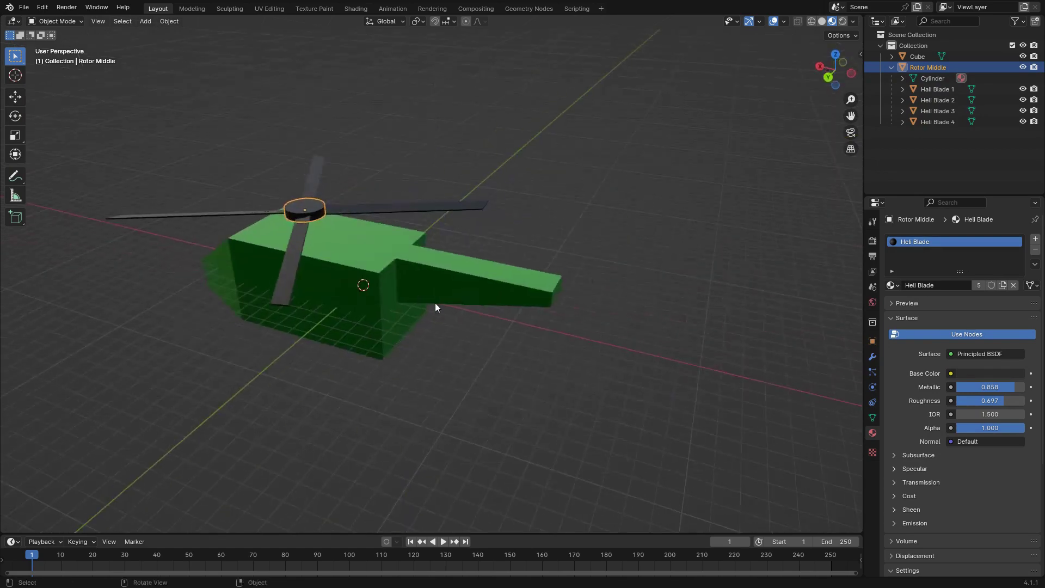
Add a cylinder mesh to the scene from the Add menu.
key("shift+a")
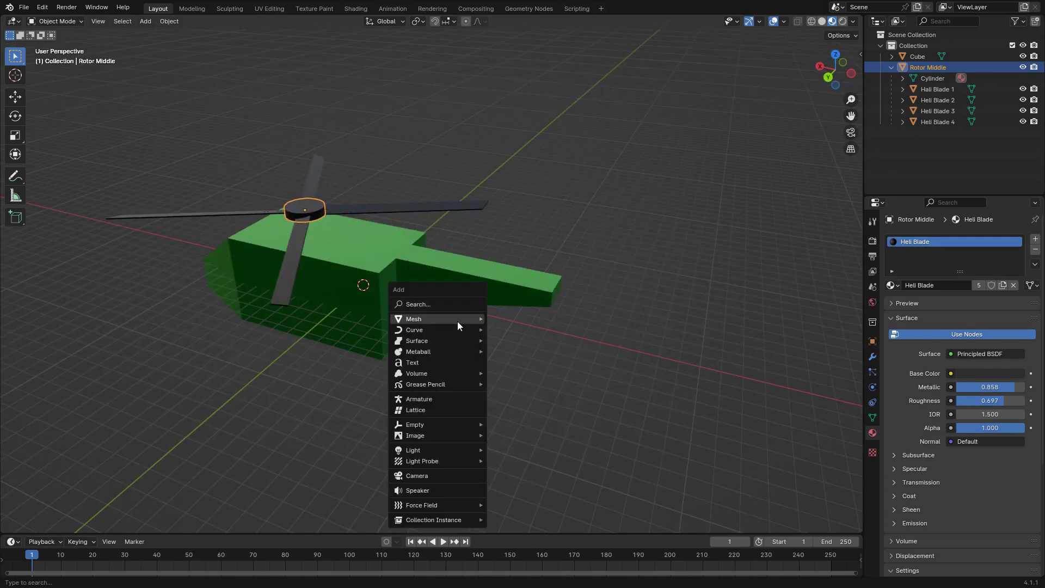
mouse_move(457, 322)
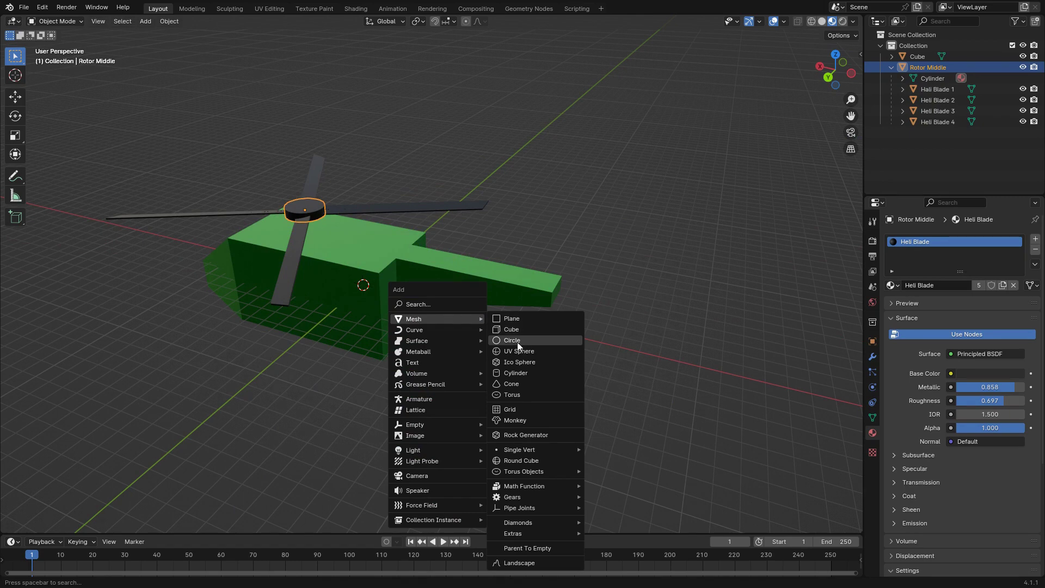
left_click(523, 372)
middle_click_drag(524, 373, 542, 338)
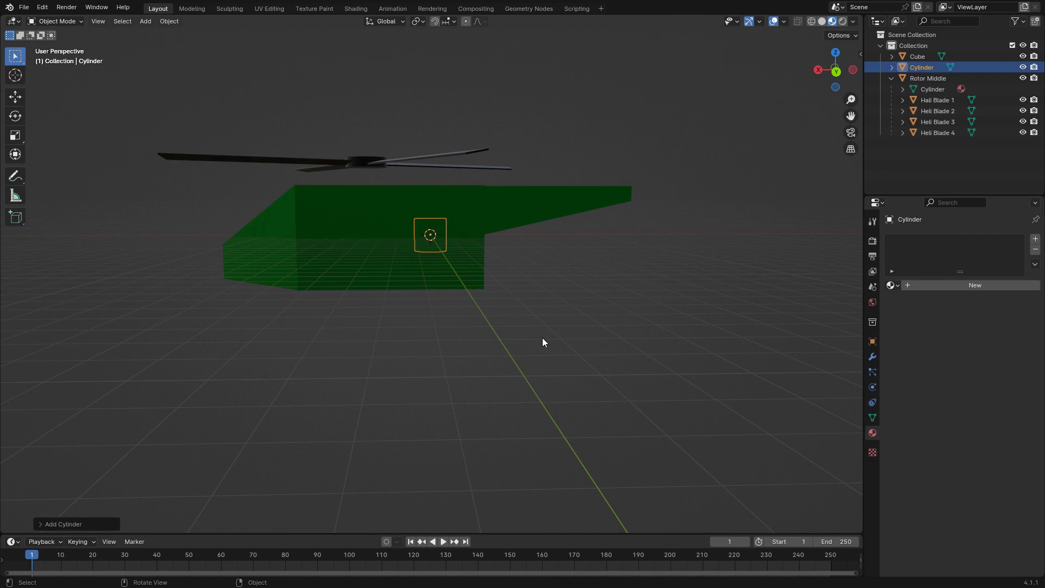
Move the cylinder down along Z below the body and rotate it 90° about Y.
key("g")
key("z")
left_click(543, 430)
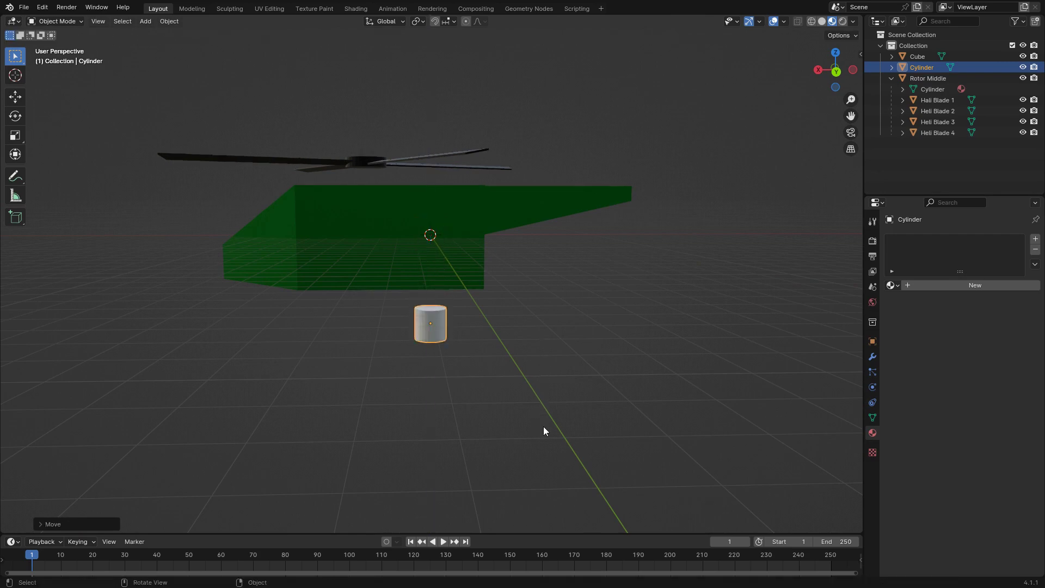
type("r")
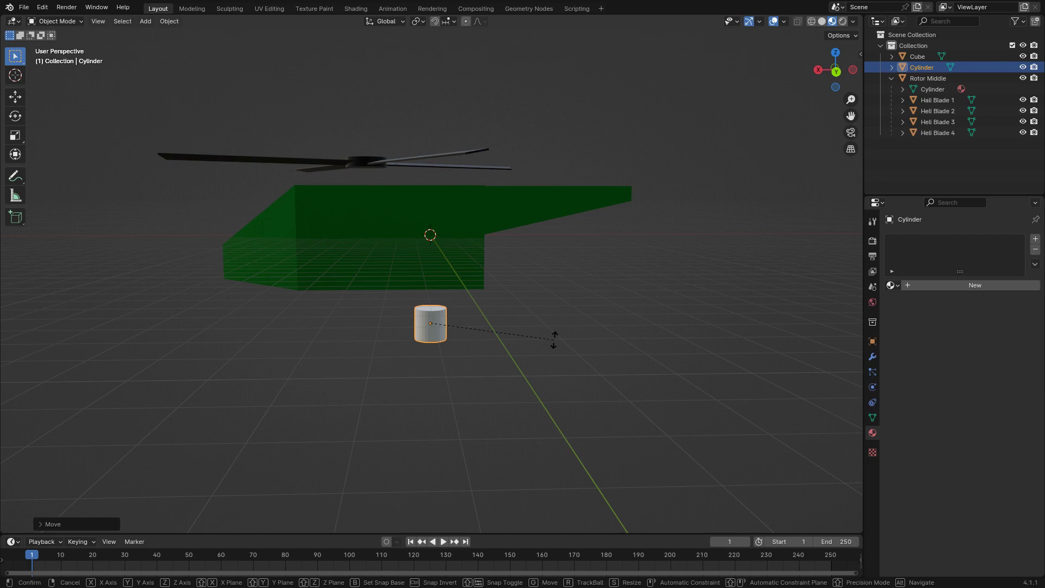
type("y90")
key("Return")
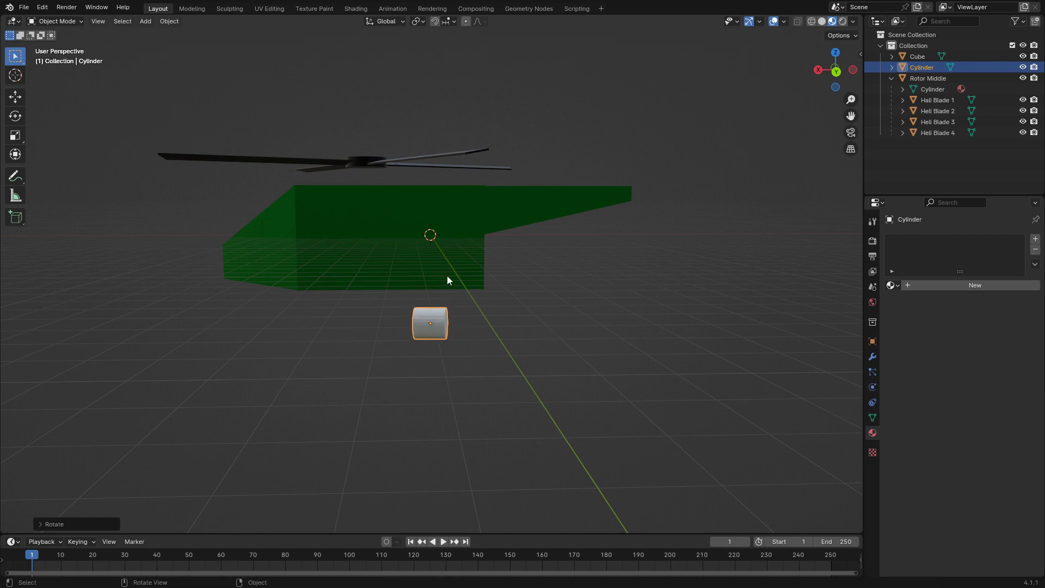
middle_click_drag(448, 280, 540, 322)
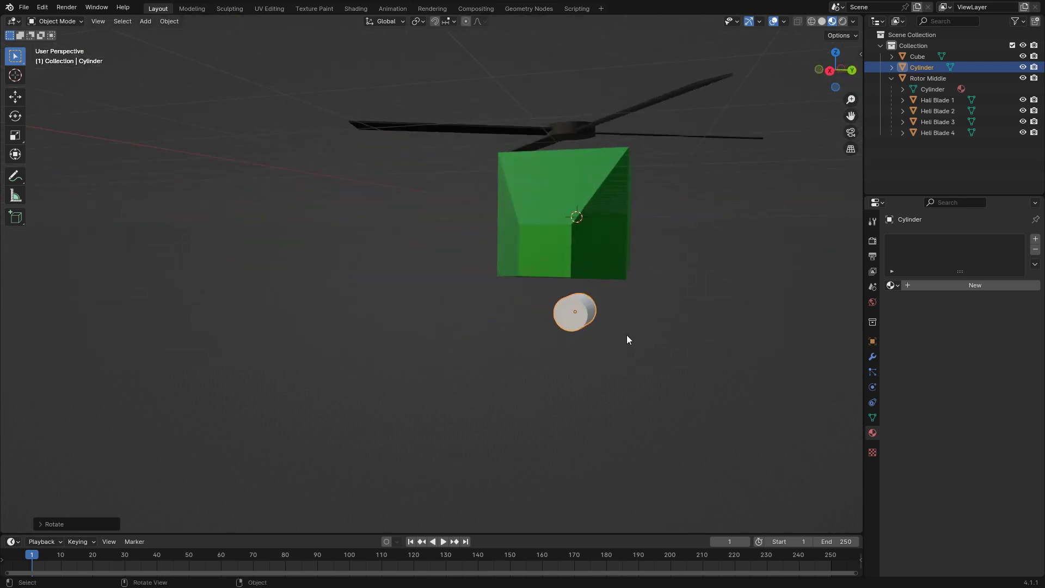
Scale the sideways cylinder uniformly down to 0.3796.
key("s")
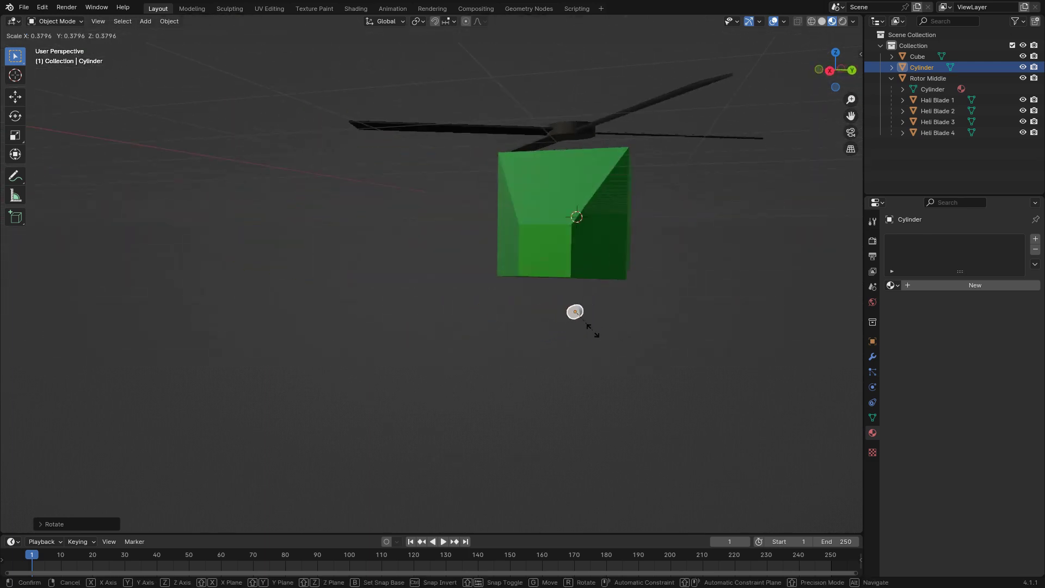
left_click(593, 330)
middle_click_drag(635, 324, 539, 329)
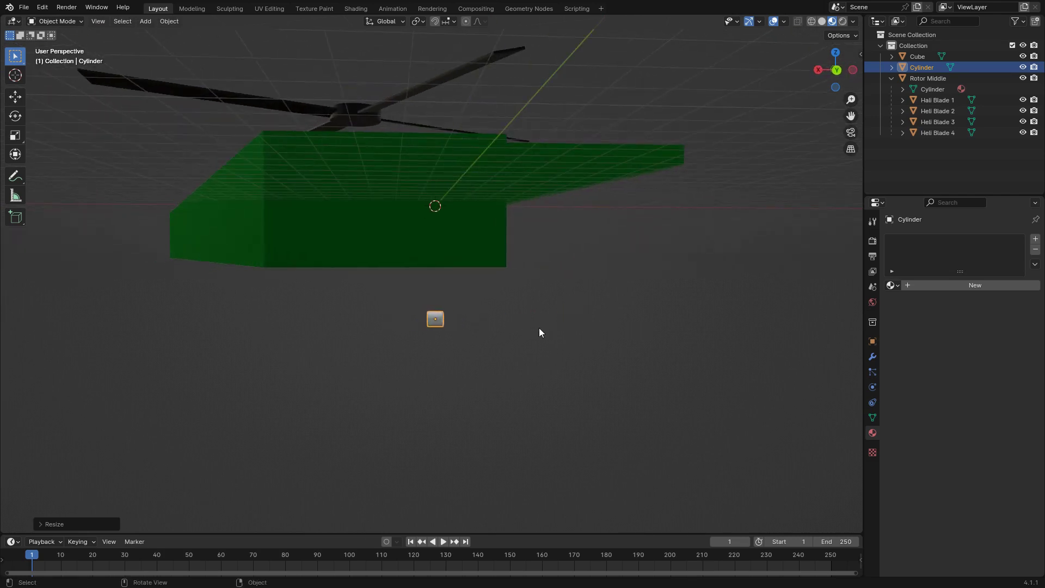
Assign the existing Heli Blade material to the small cylinder.
left_click(891, 285)
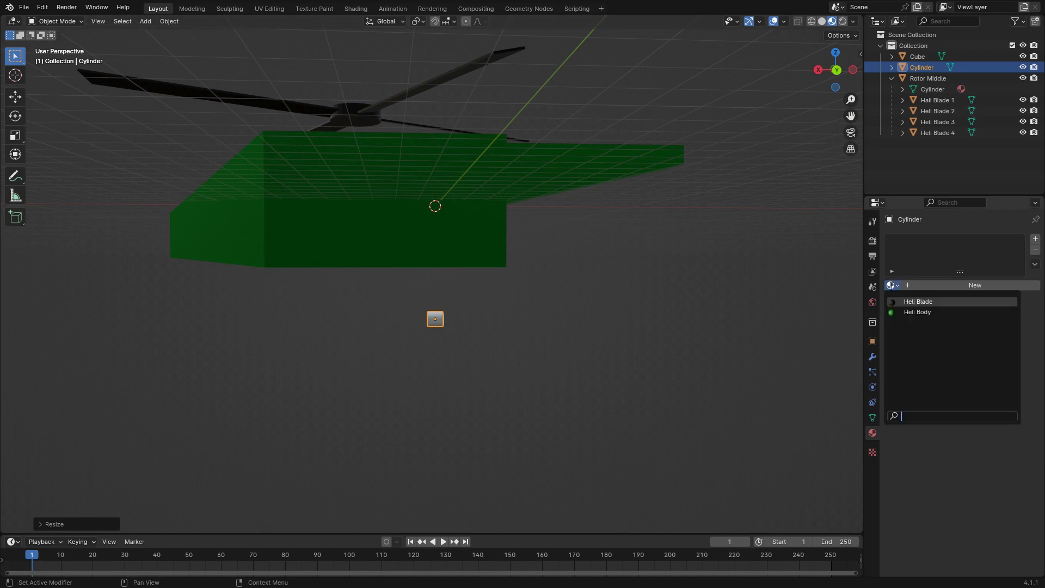
left_click(918, 302)
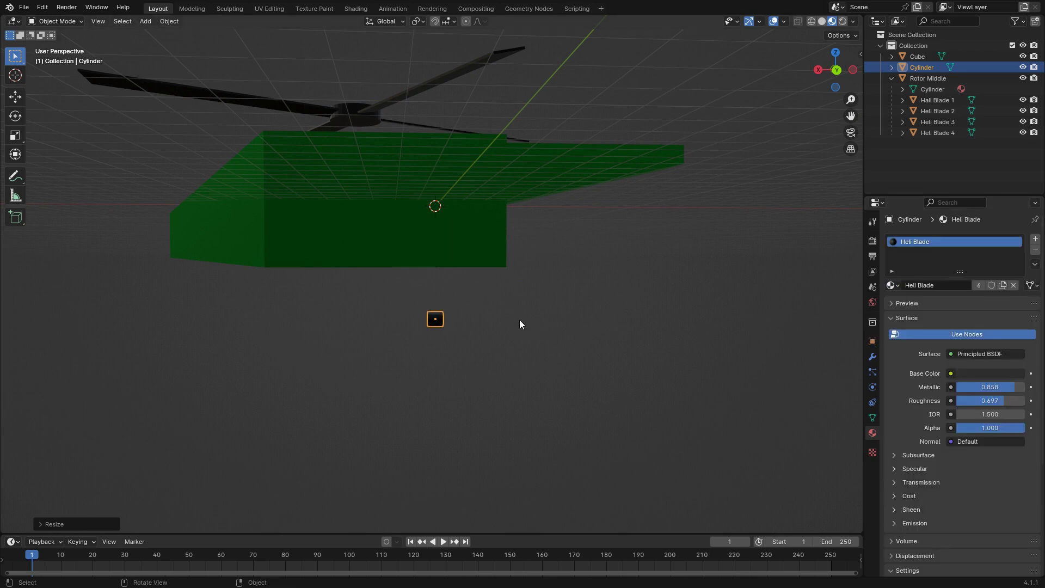
middle_click_drag(520, 319, 631, 327)
middle_click_drag(462, 336, 691, 205)
Switch the viewport to Solid shading and inspect the body from below.
left_click(823, 22)
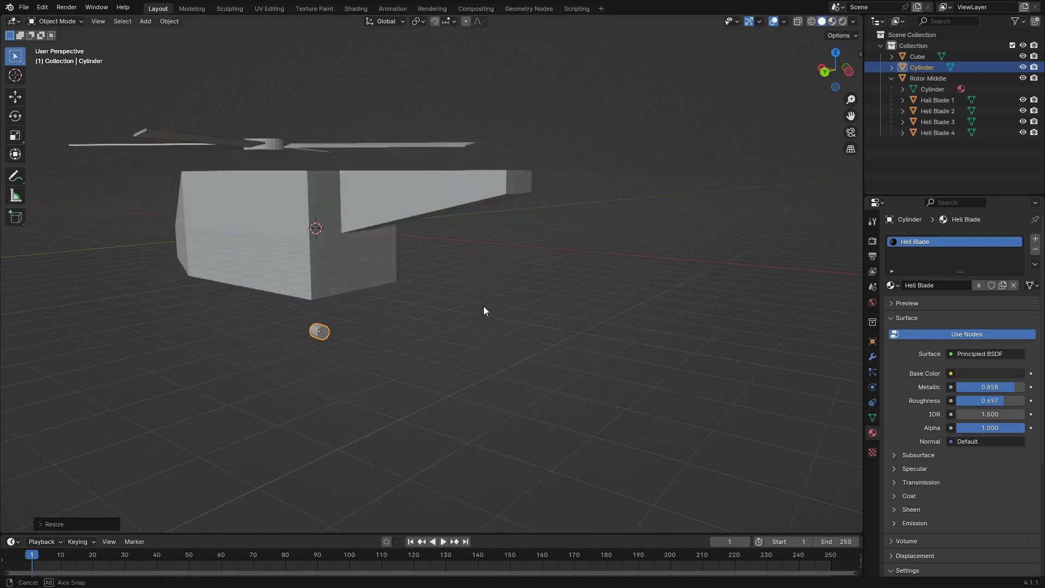
mouse_move(484, 306)
middle_mouse_down()
mouse_move(532, 295)
mouse_move(513, 310)
middle_mouse_up()
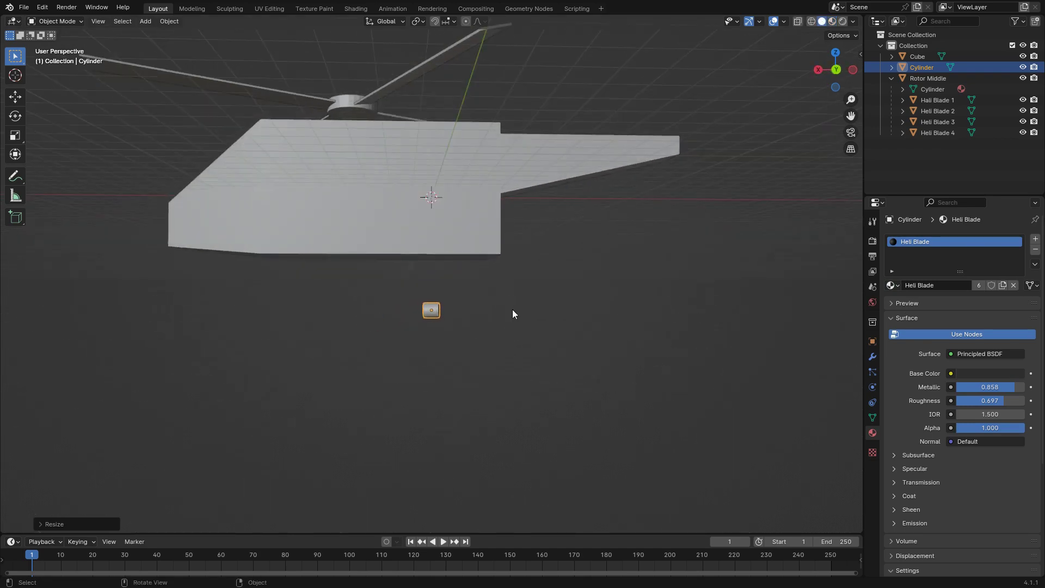
middle_click_drag(473, 321, 546, 304)
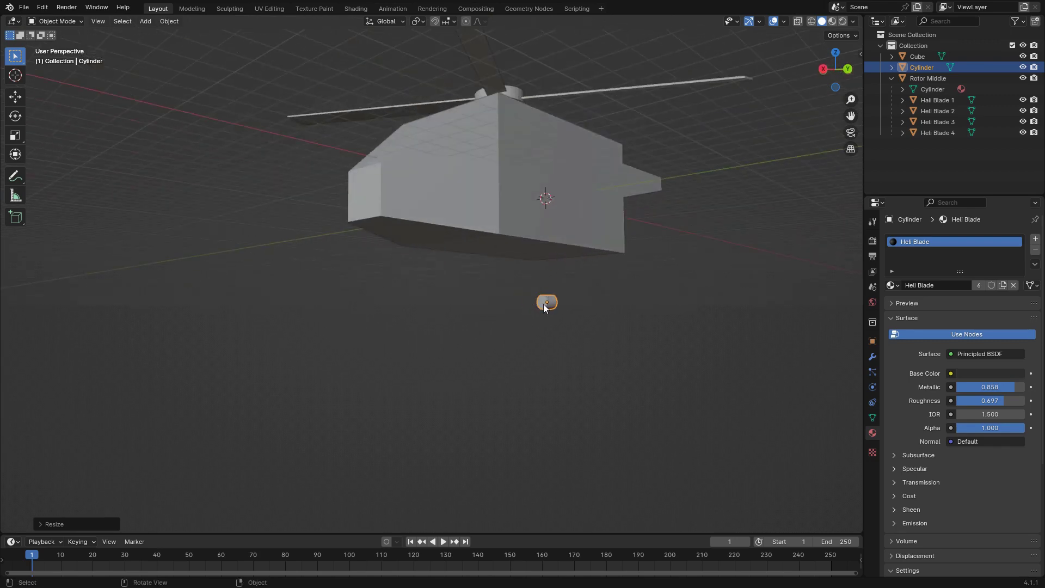
mouse_move(576, 299)
middle_mouse_down()
mouse_move(614, 286)
mouse_move(572, 294)
middle_mouse_up()
Try an axis-constrained resize of the cylinder, then cancel it, keeping its size.
key("s")
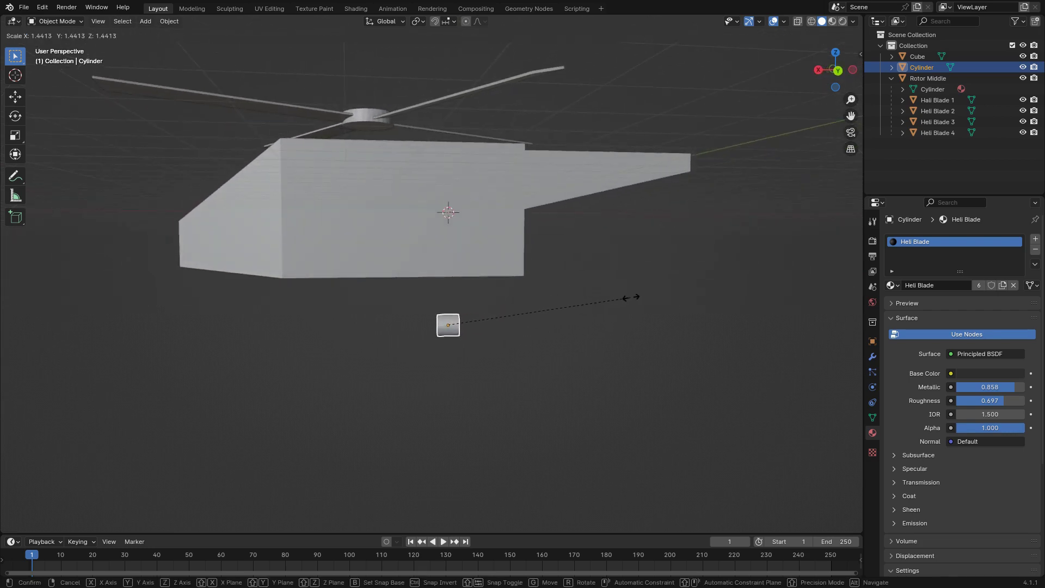
key("z")
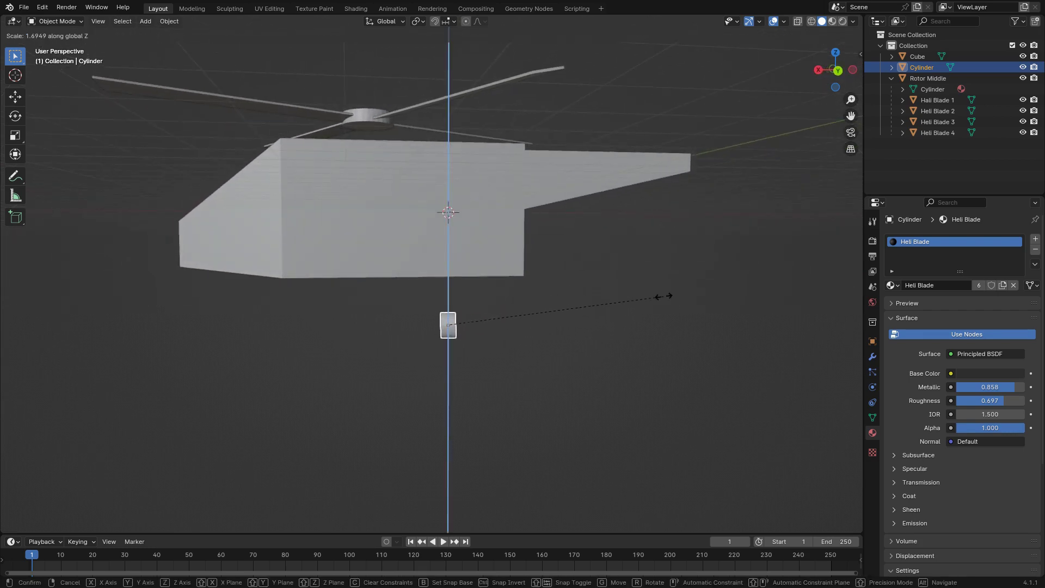
key("x")
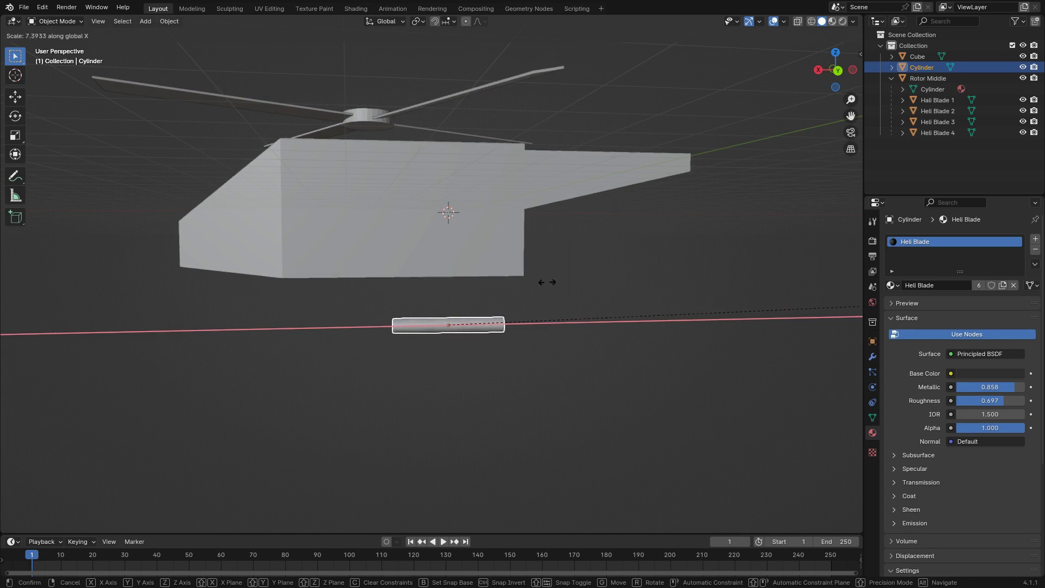
right_click(353, 268)
middle_click_drag(354, 270, 278, 293)
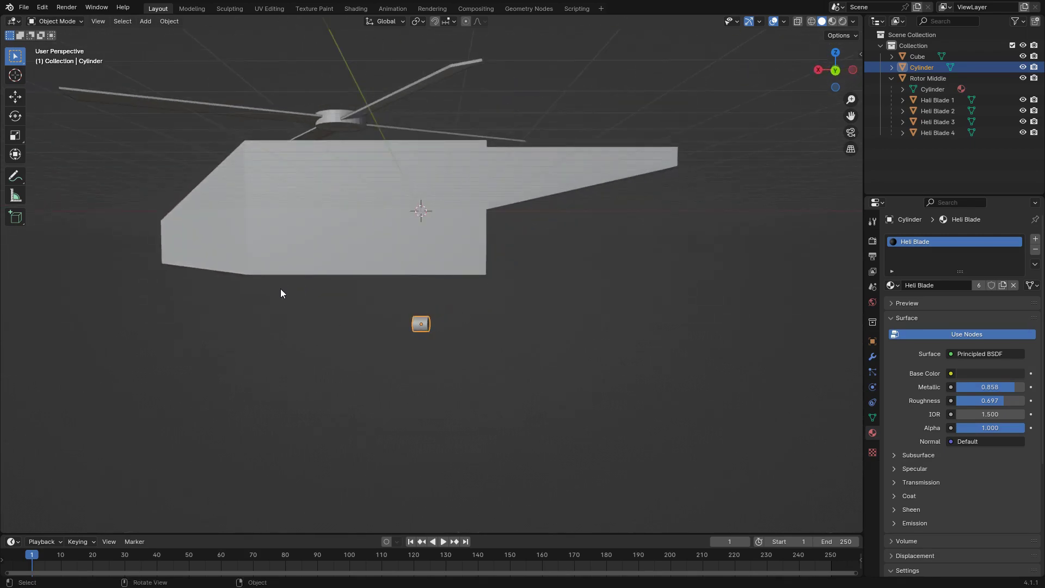
In Edit Mode, stretch the cylinder along its length into a long rod, then shorten it.
key("Tab")
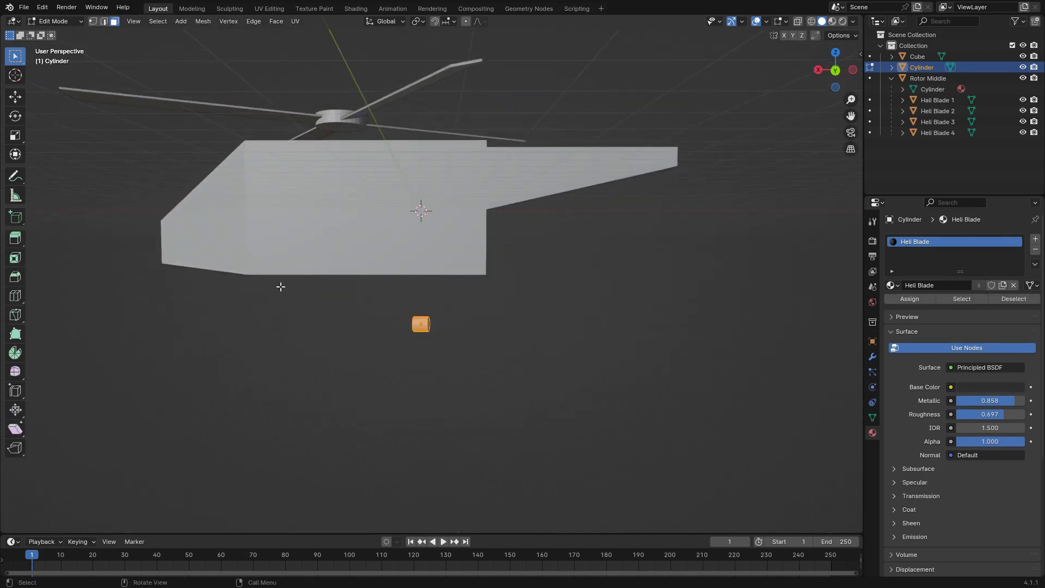
key("s")
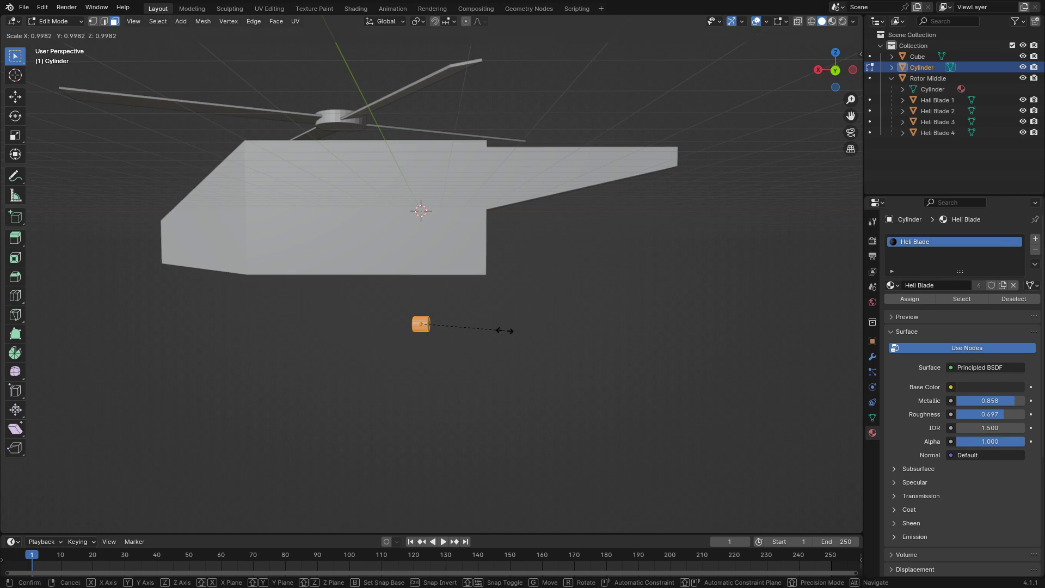
key("z")
key("z")
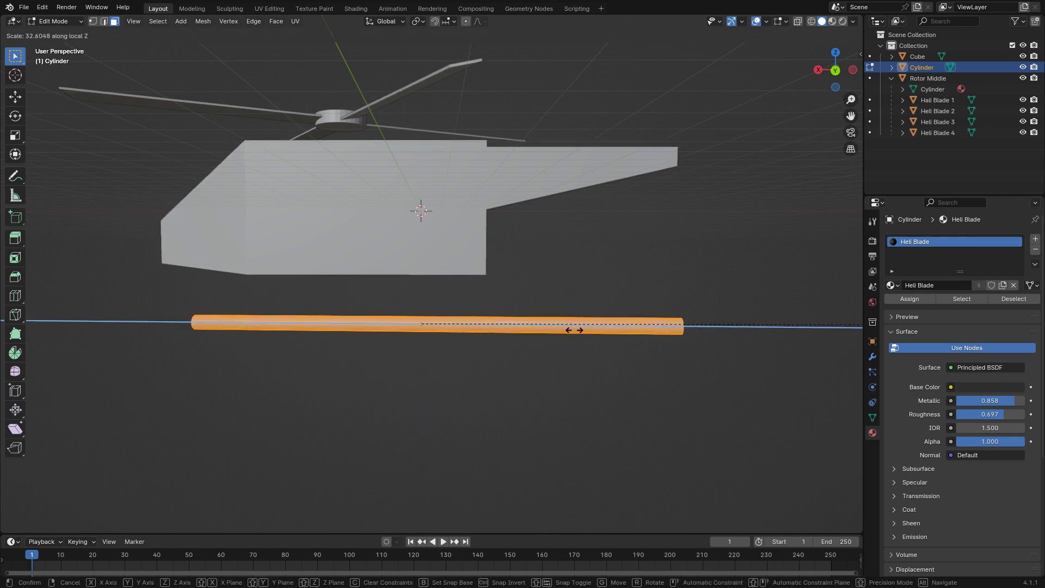
left_click(593, 333)
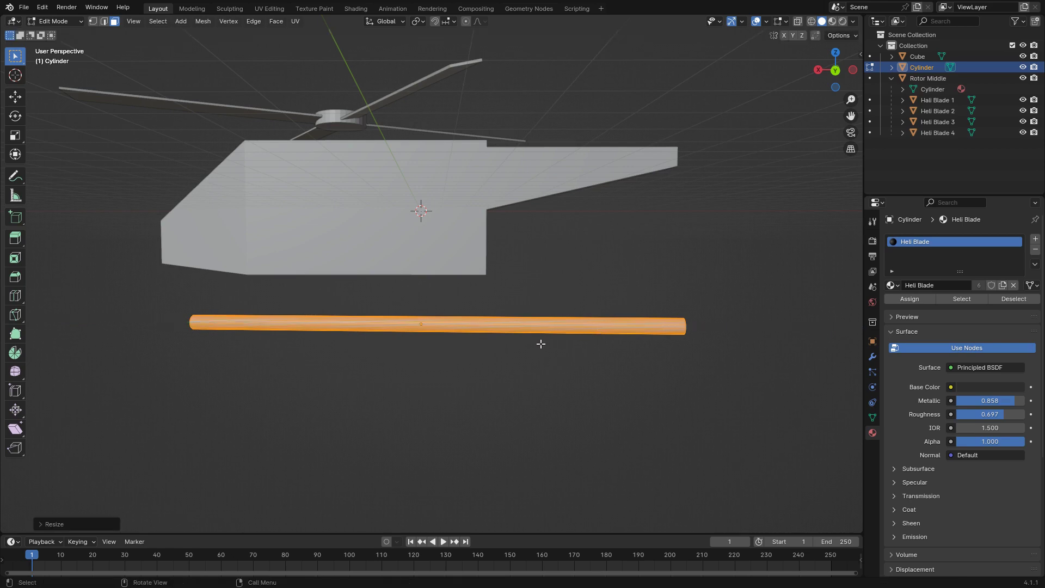
key("s")
key("z")
key("z")
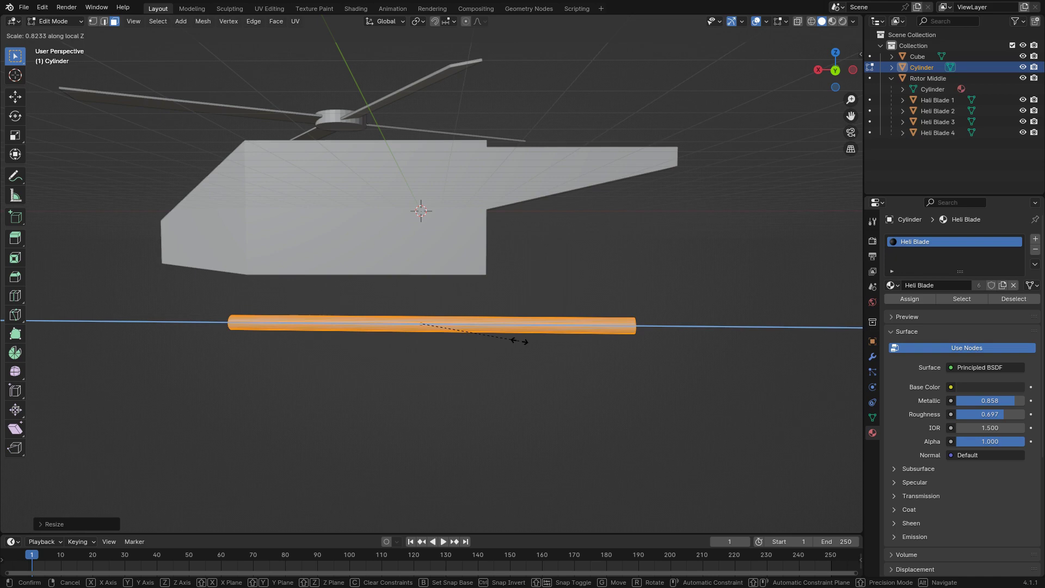
left_click(486, 339)
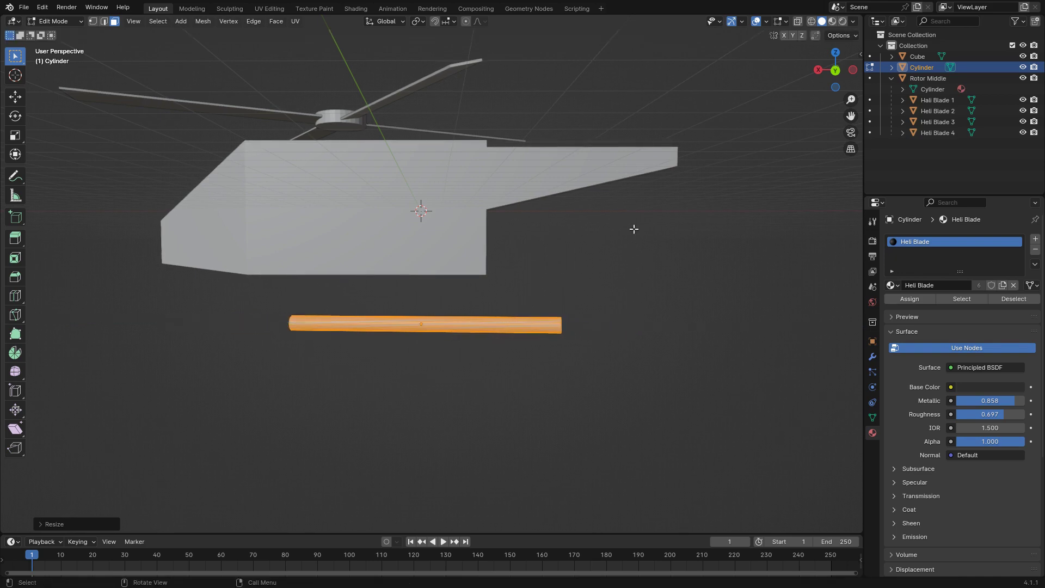
Return to Material Preview, check front and right ortho views, and show the Transform panel.
left_click(832, 21)
middle_click_drag(534, 222, 431, 232)
key("KP_1")
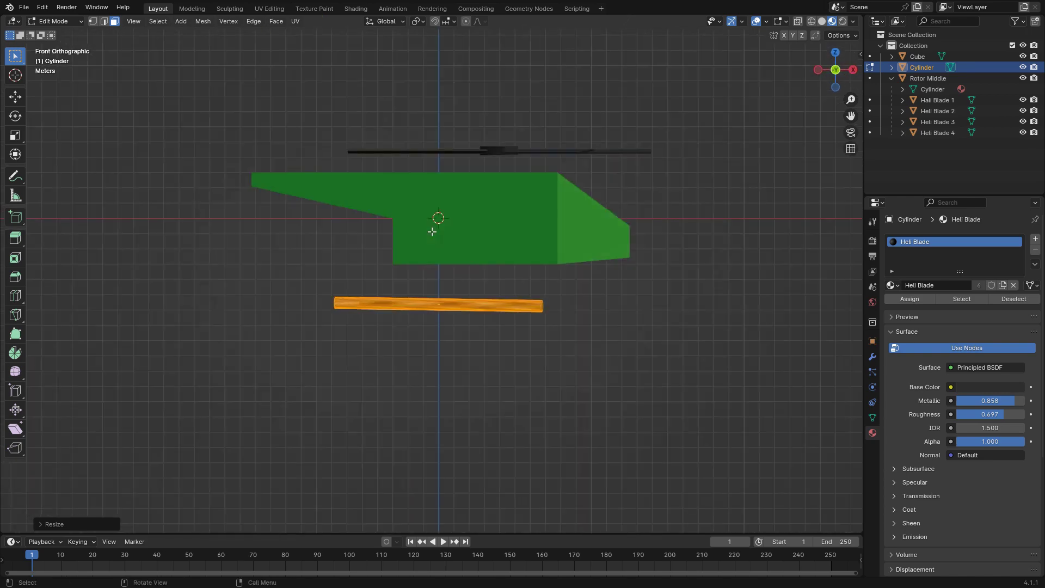
key("KP_3")
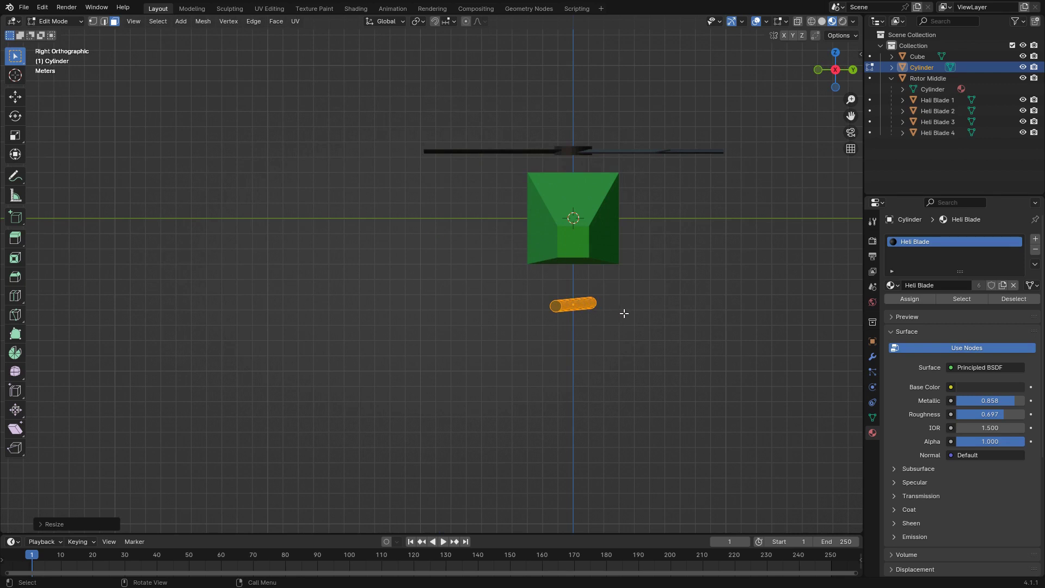
left_click(861, 54)
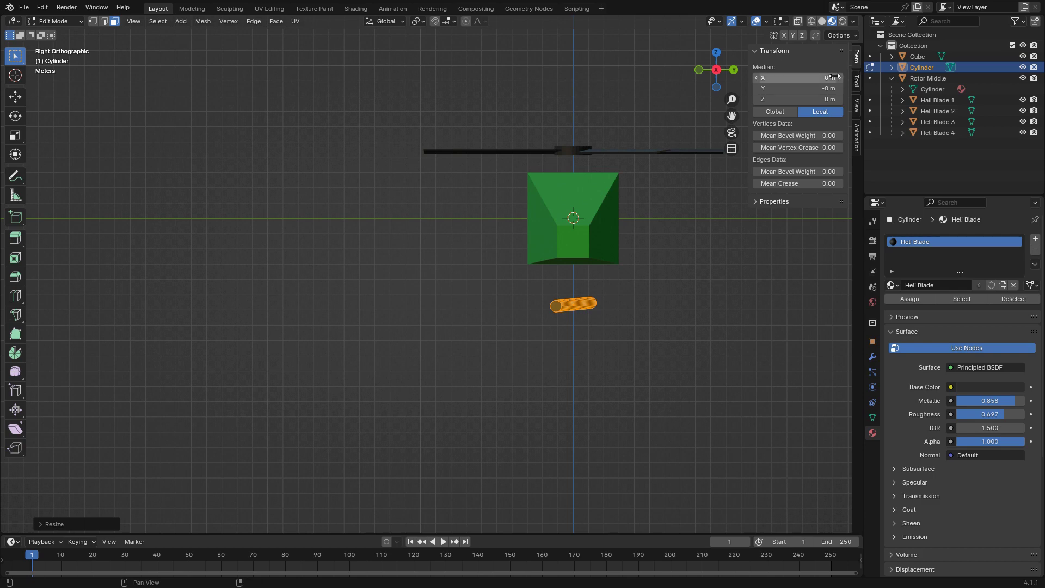
In Object Mode, set the rod's rotation to X 0°, Y 90°, Z 0°.
key("Tab")
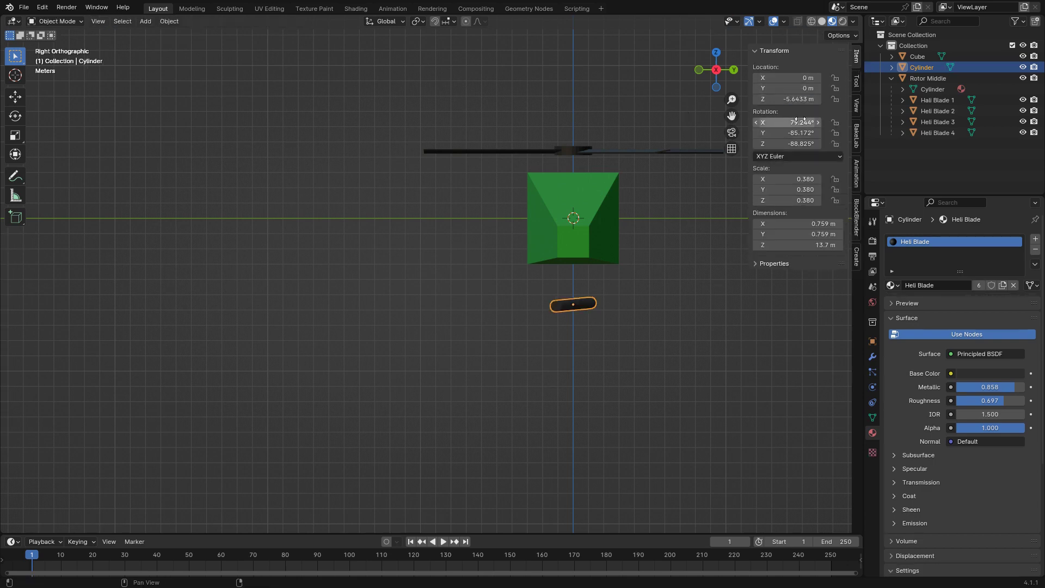
left_click(799, 122)
type("0")
key("Tab")
type("0")
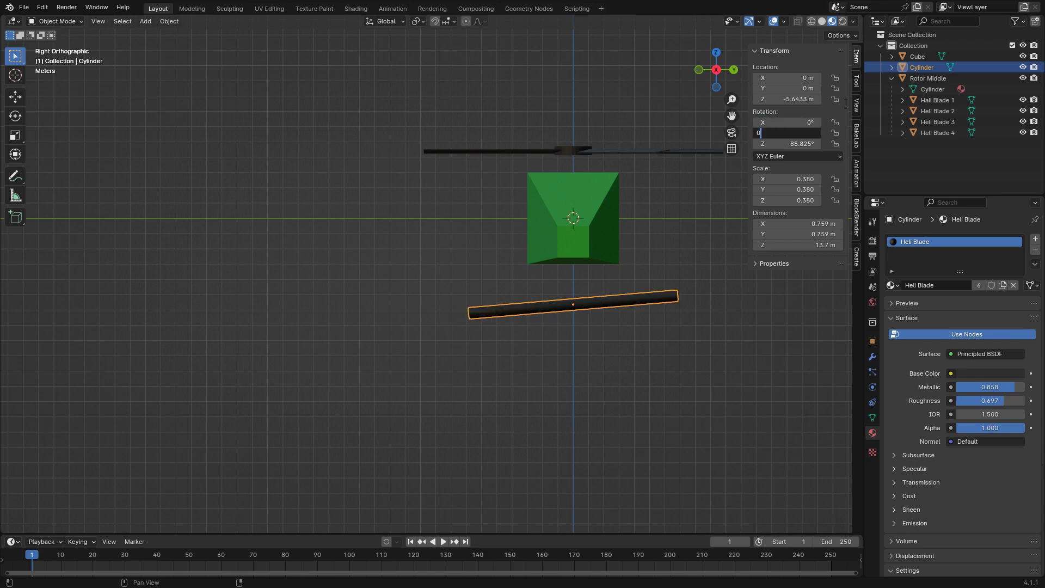
key("Tab")
type("0")
key("Return")
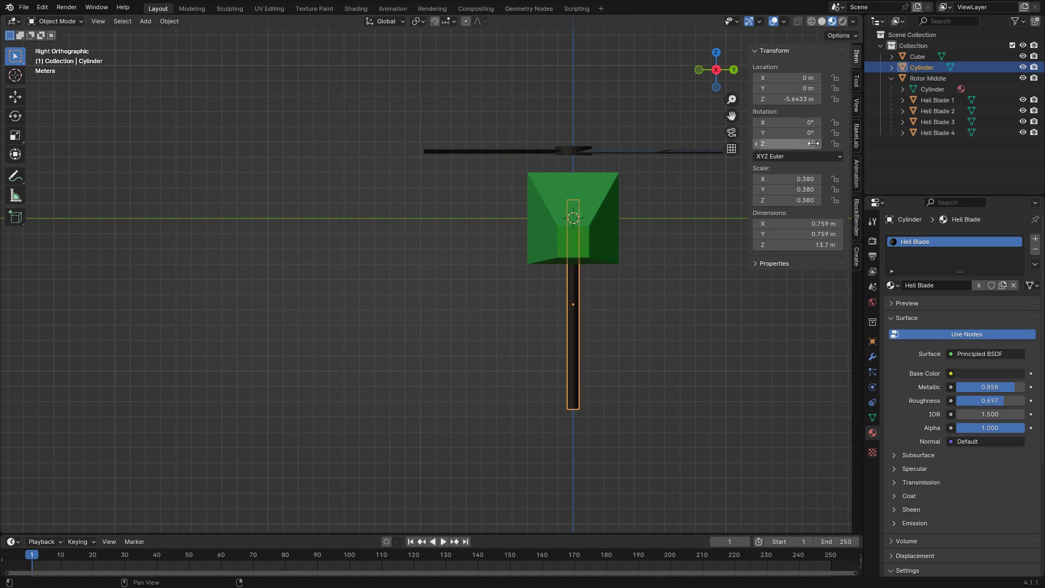
left_click(796, 133)
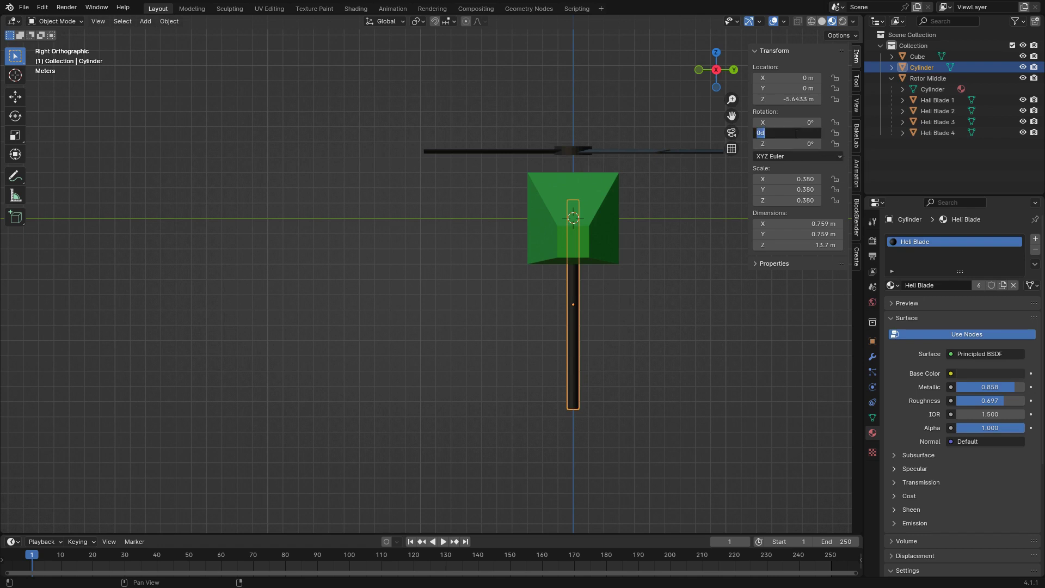
type("90")
key("Return")
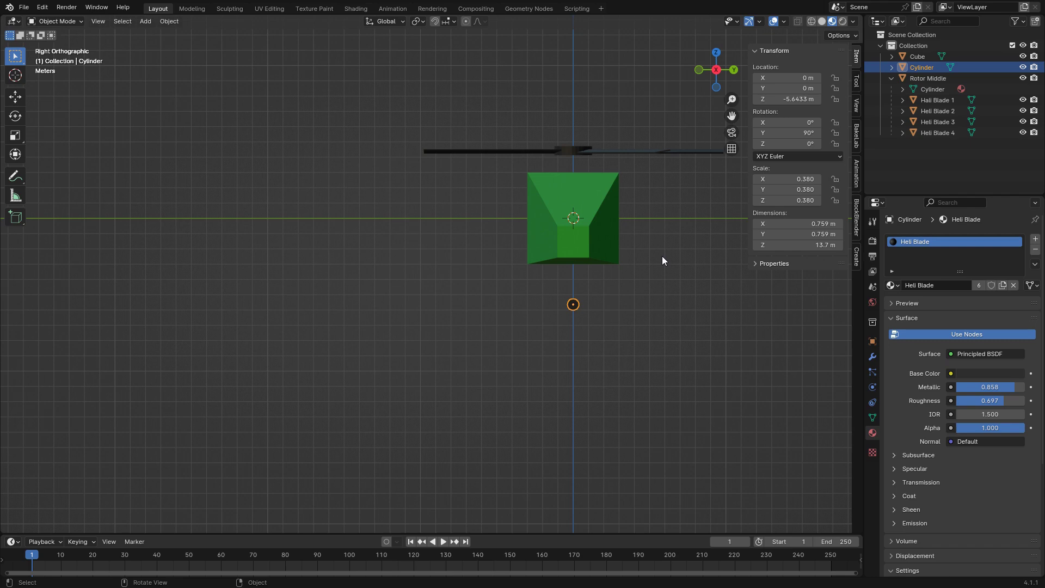
In front view, move the cylinder right and raise it along Z just beneath the body.
middle_click_drag(662, 256, 545, 268)
key("KP_3")
key("KP_1")
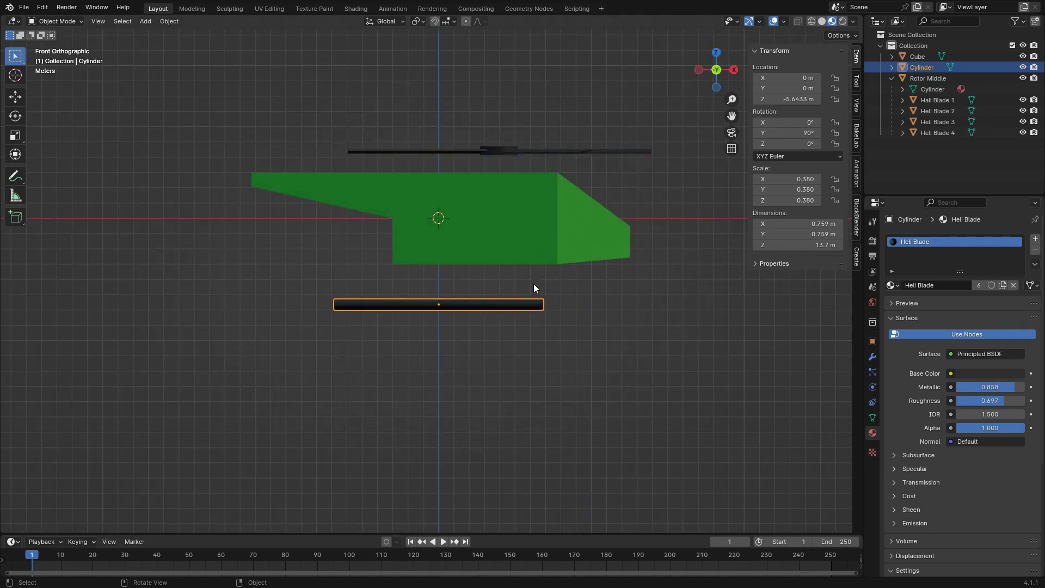
scroll(595, 323, "up", 5)
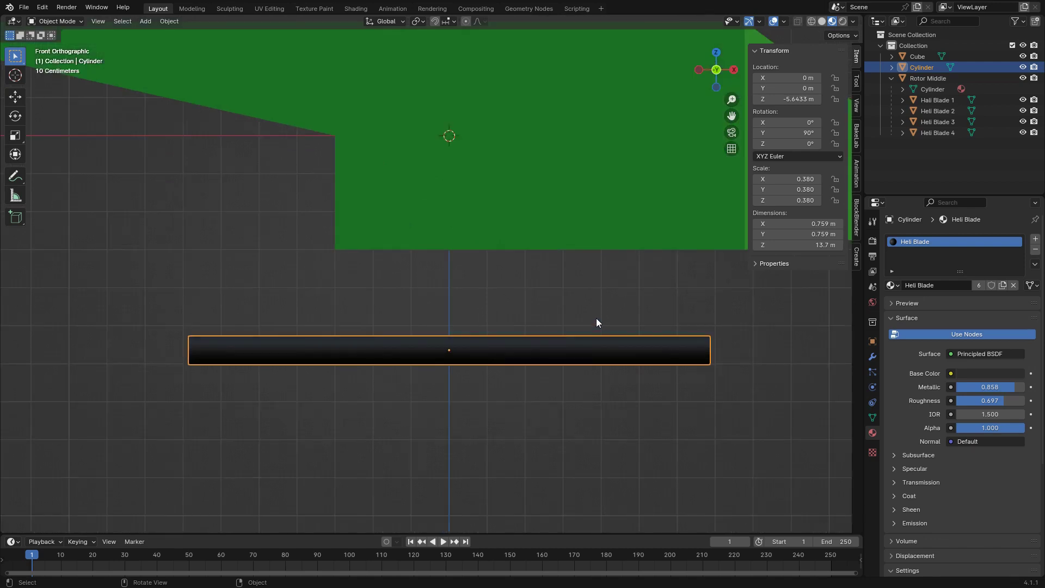
middle_click_drag(660, 304, 537, 284, "shift")
scroll(536, 284, "down", 2)
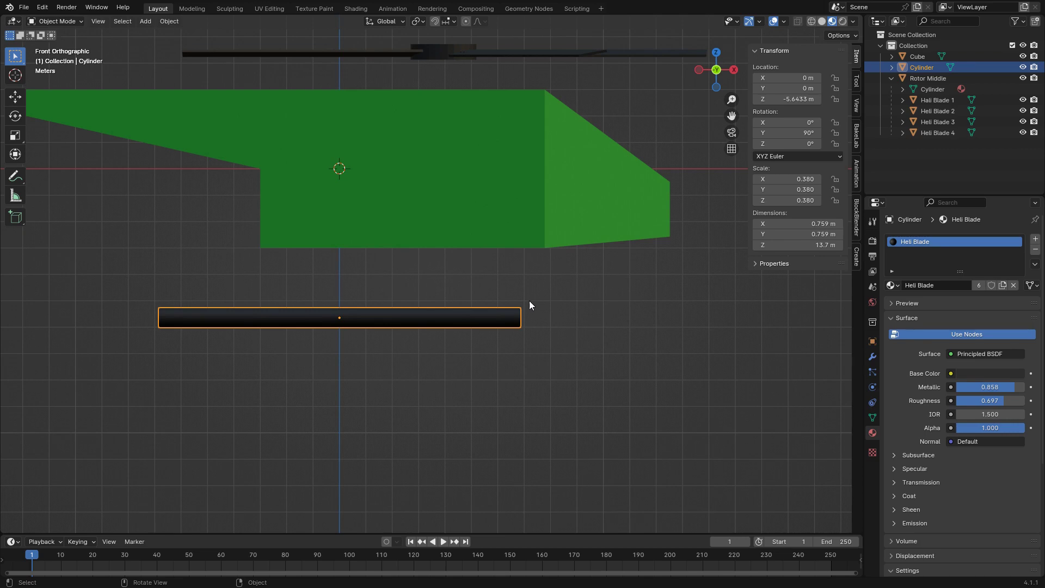
key("g")
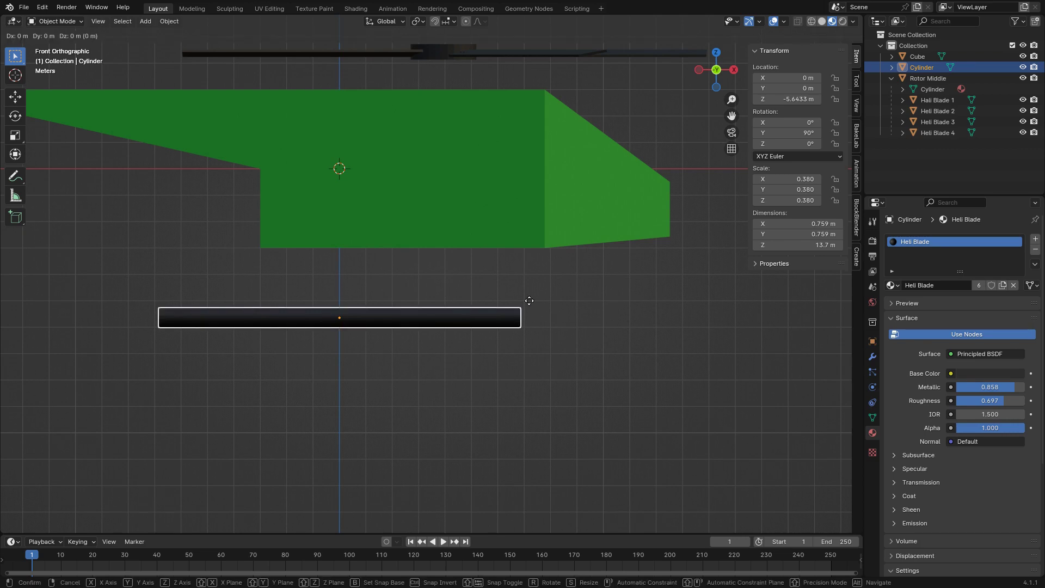
left_click(582, 308)
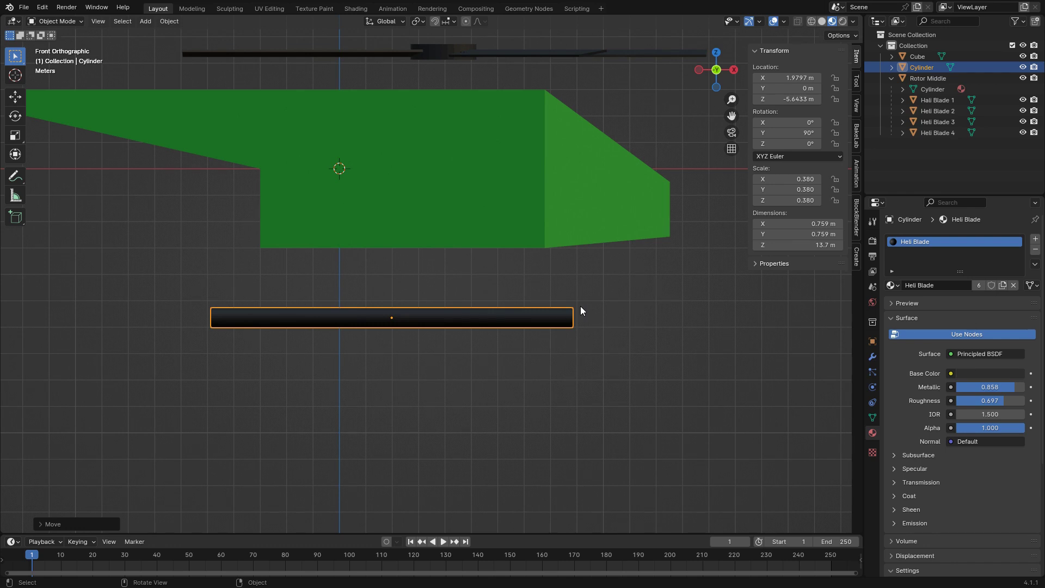
key("g")
key("z")
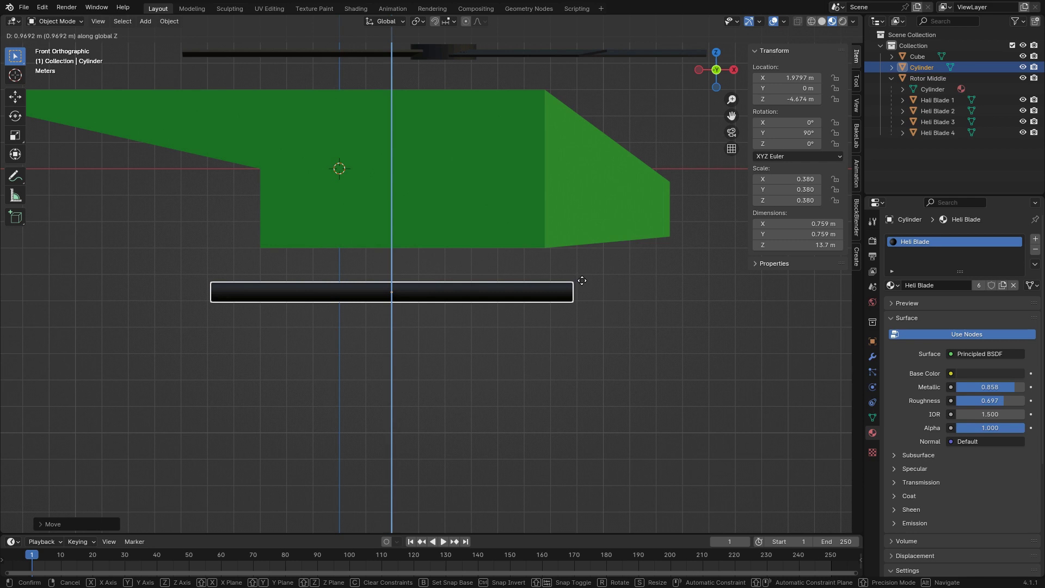
left_click(582, 281)
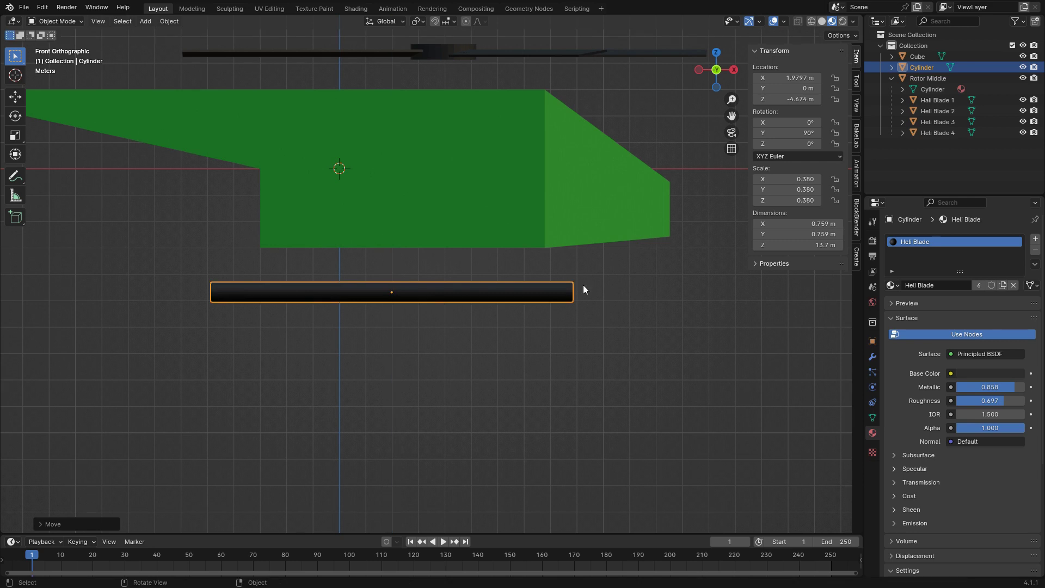
In Edit Mode, shorten the skid mesh along its length to about 0.84.
key("Tab")
key("s")
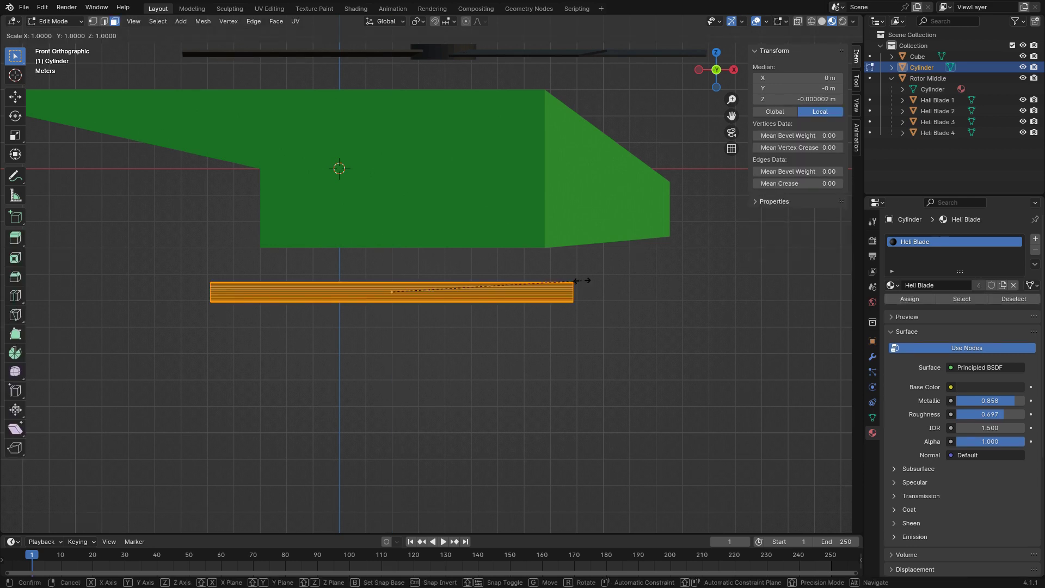
key("z")
key("z")
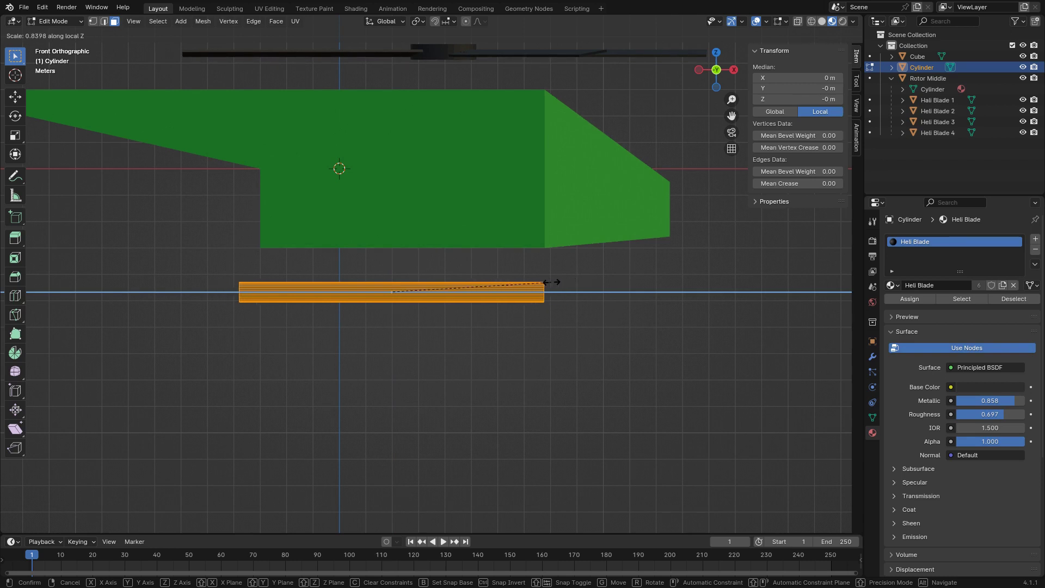
left_click(550, 283)
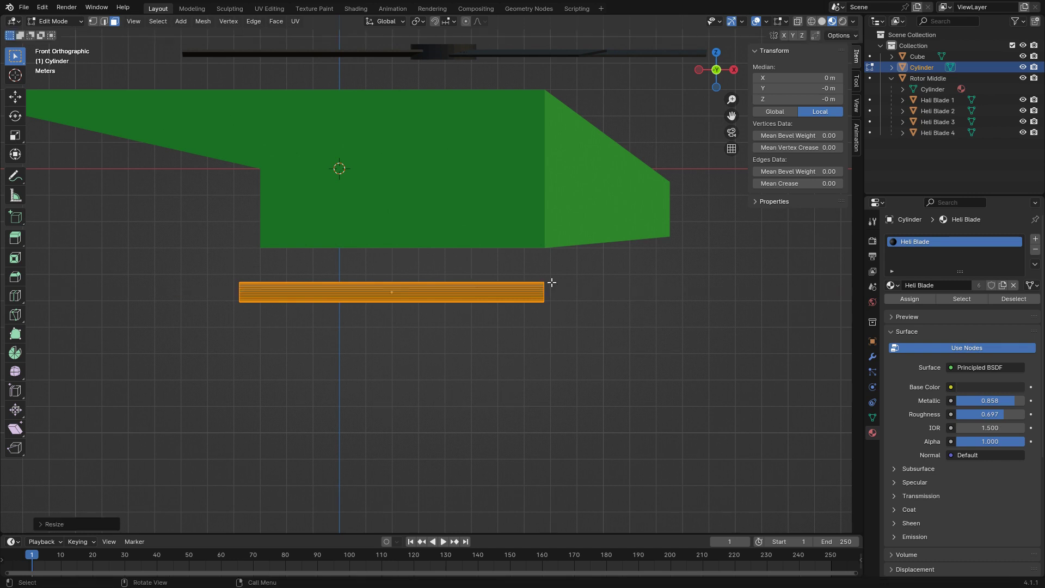
middle_click_drag(610, 292, 439, 250)
scroll(452, 251, "up", 6)
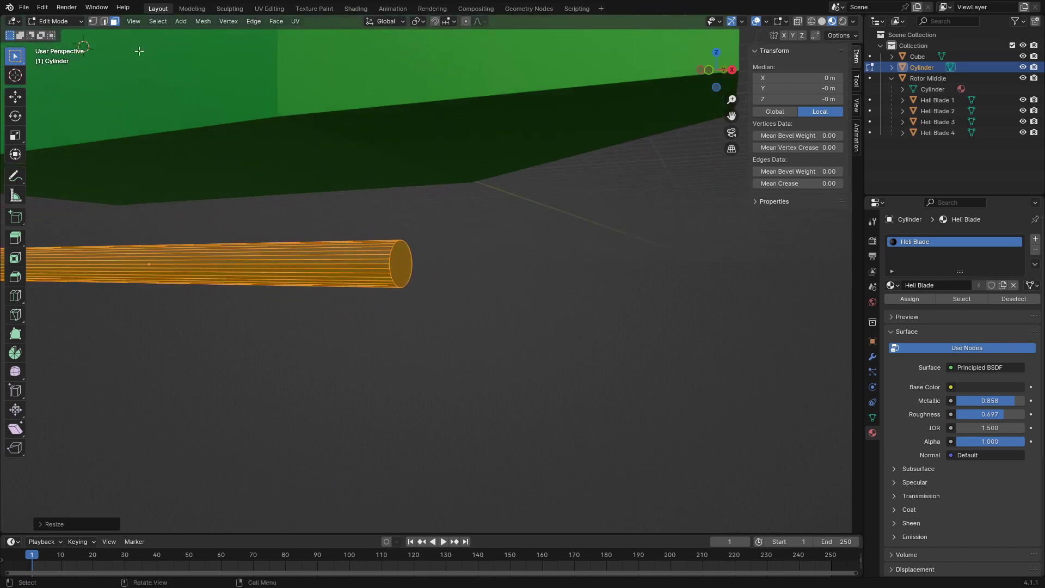
Extrude the skid's front end cap up and to the right, then tilt it about Y.
left_click(408, 264)
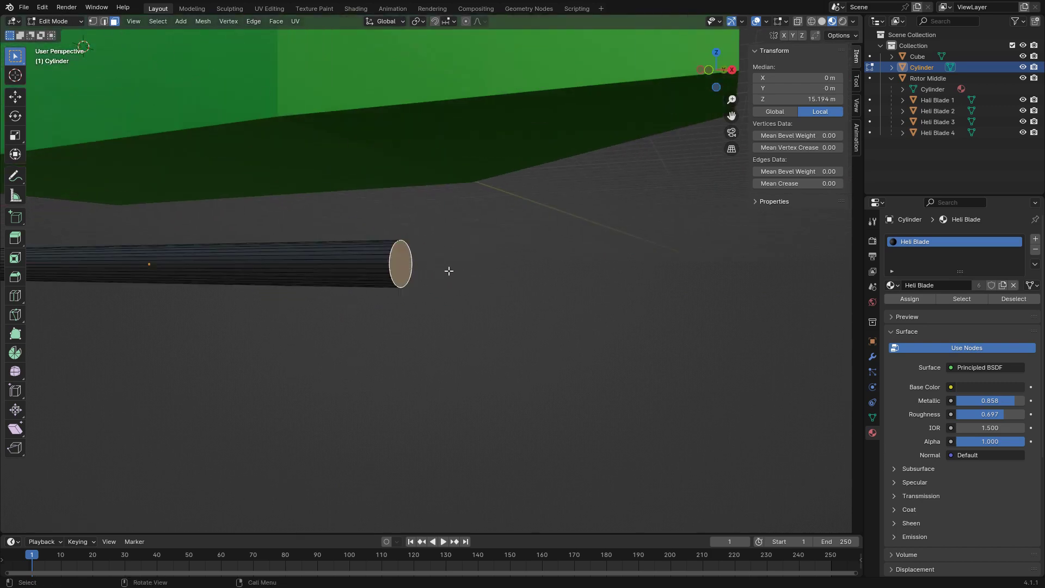
key("KP_3")
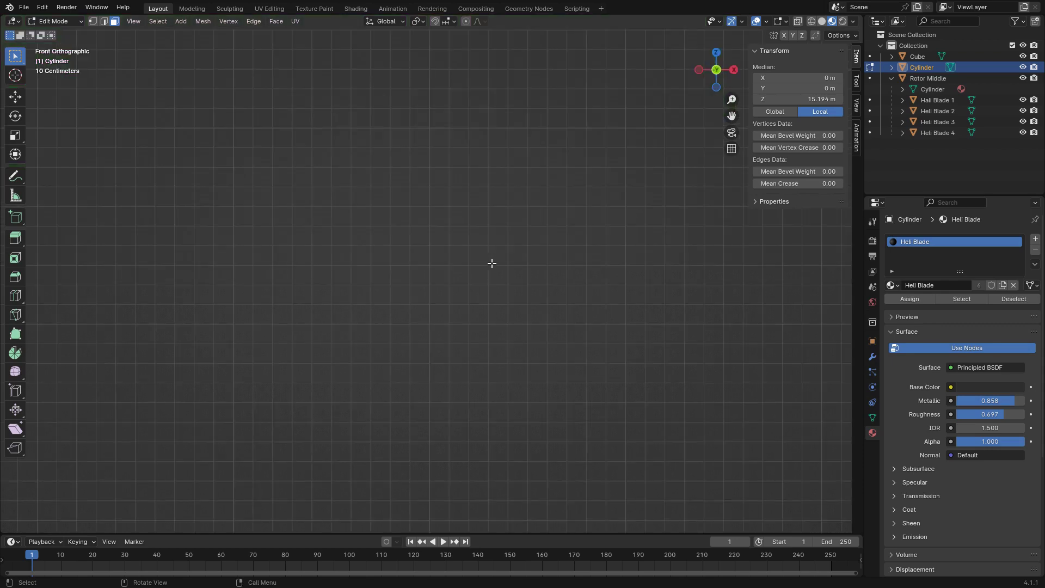
key("KP_Decimal")
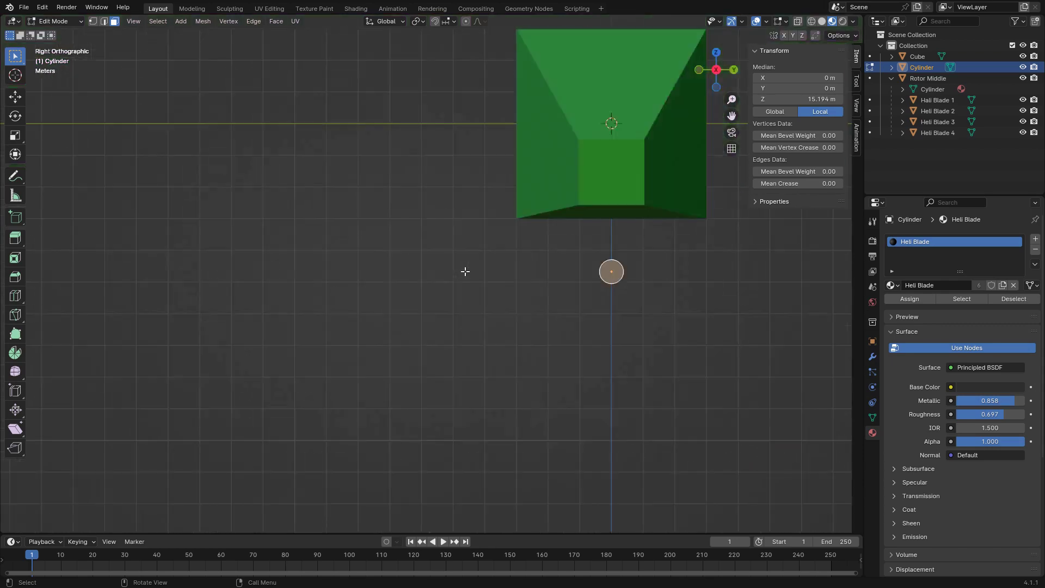
key("KP_1")
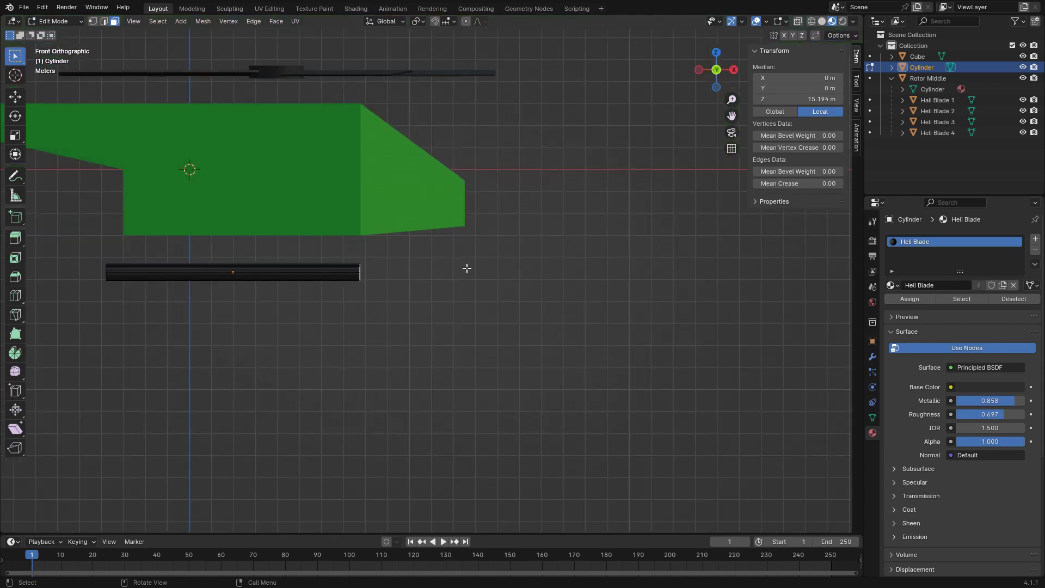
key("e")
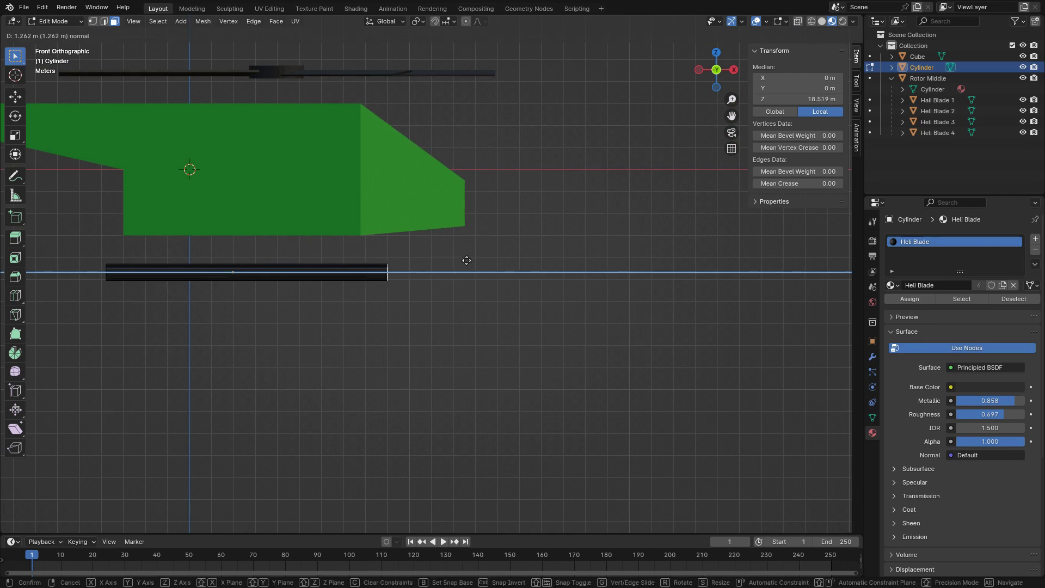
key("c")
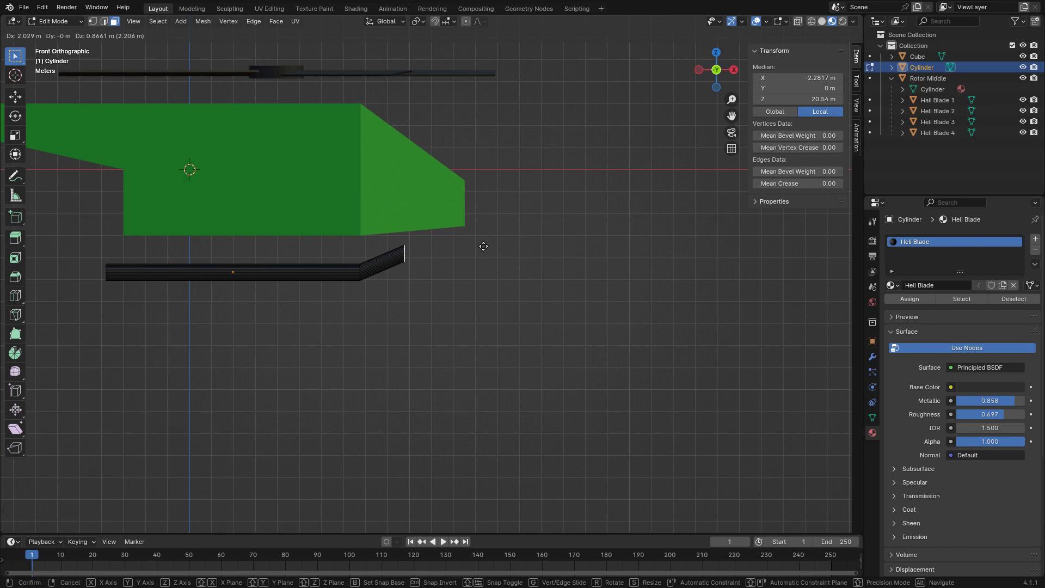
left_click(482, 246)
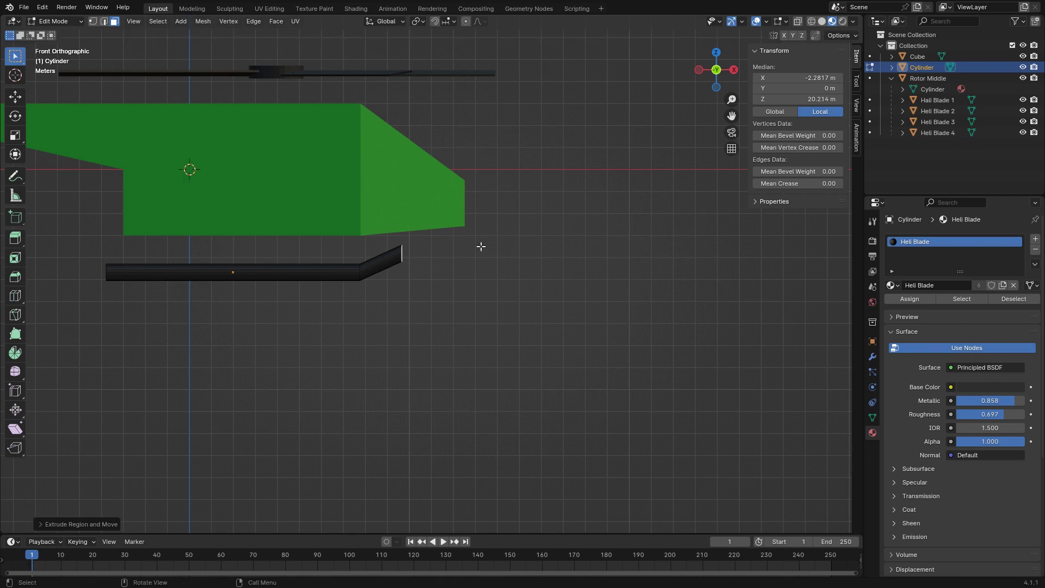
key("r")
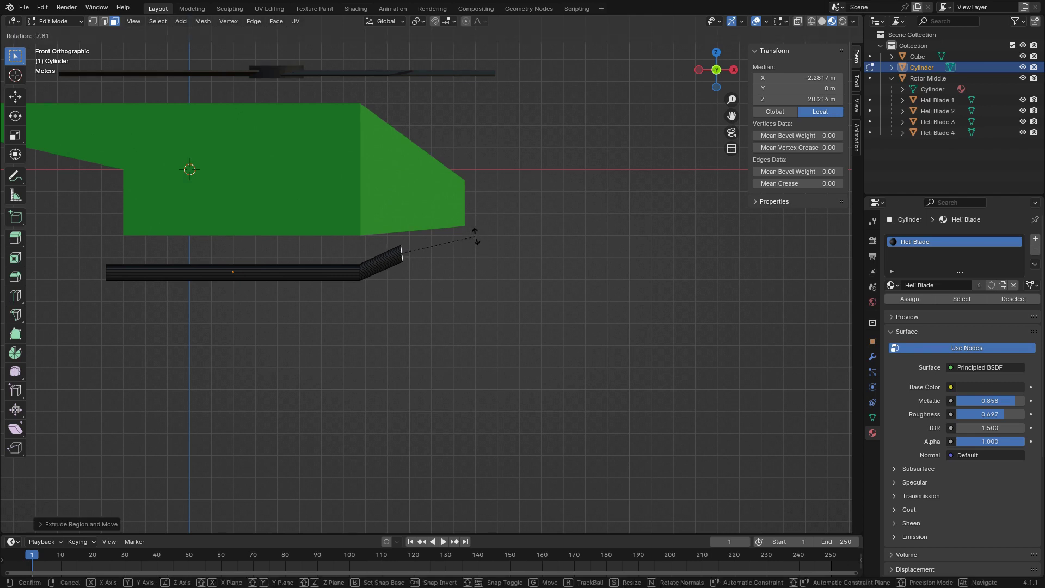
key("y")
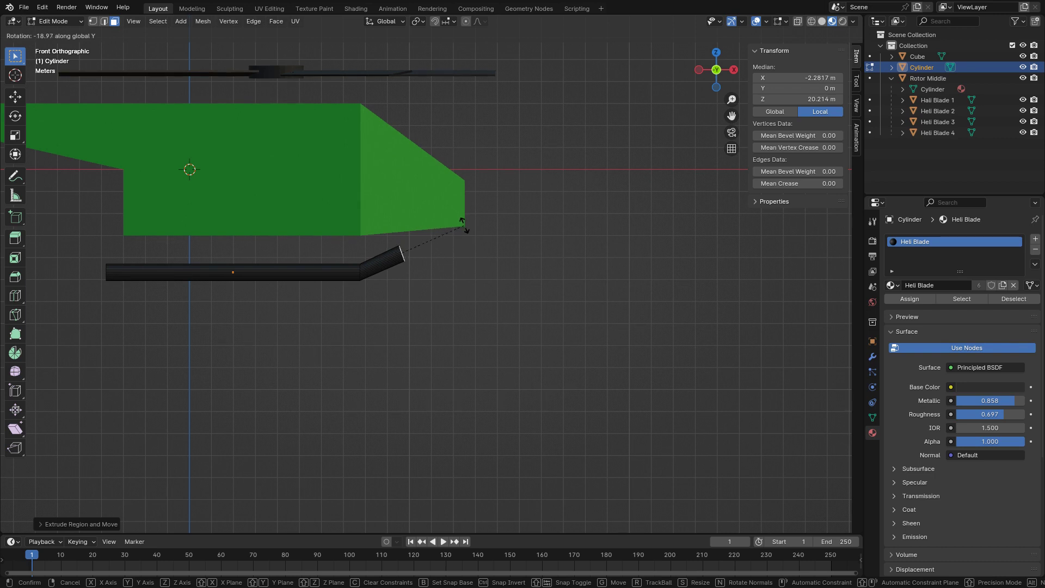
left_click(463, 224)
Test an edge-loop selection on the skid, then frame the skid in front view.
middle_click_drag(455, 268, 474, 269)
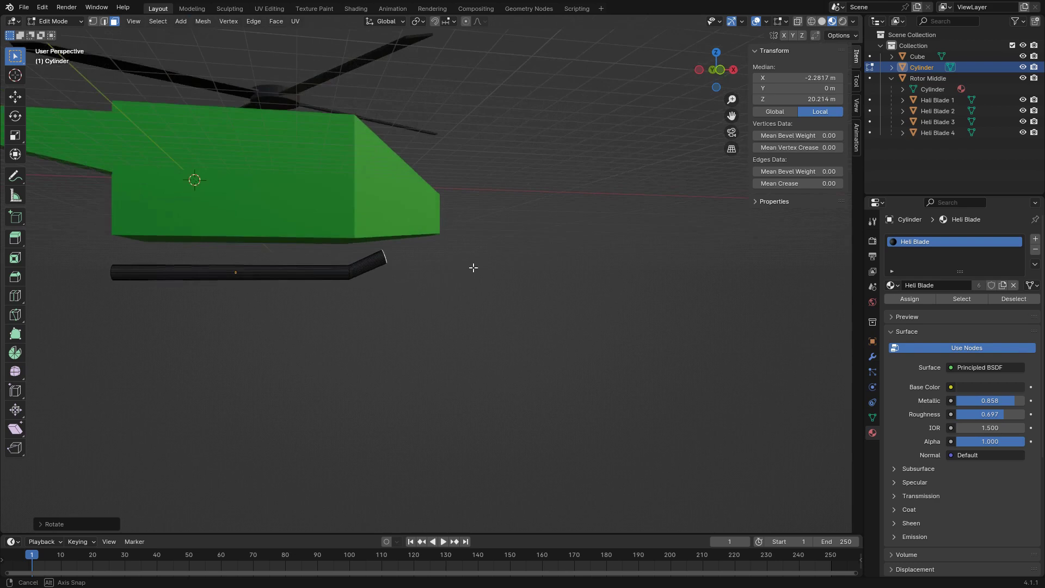
left_click(329, 271, "alt")
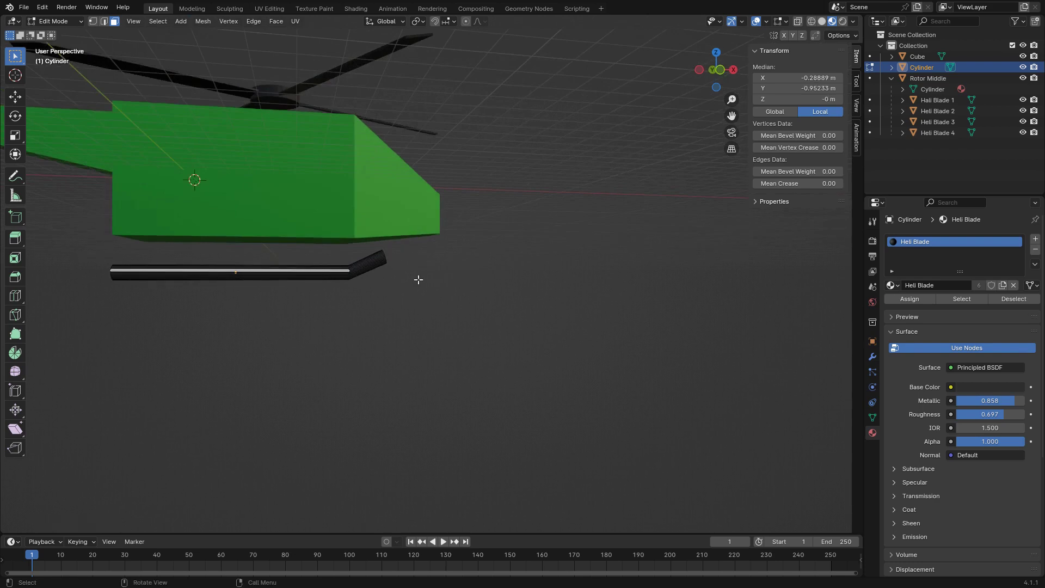
left_click(441, 276)
middle_click_drag(502, 267, 479, 276)
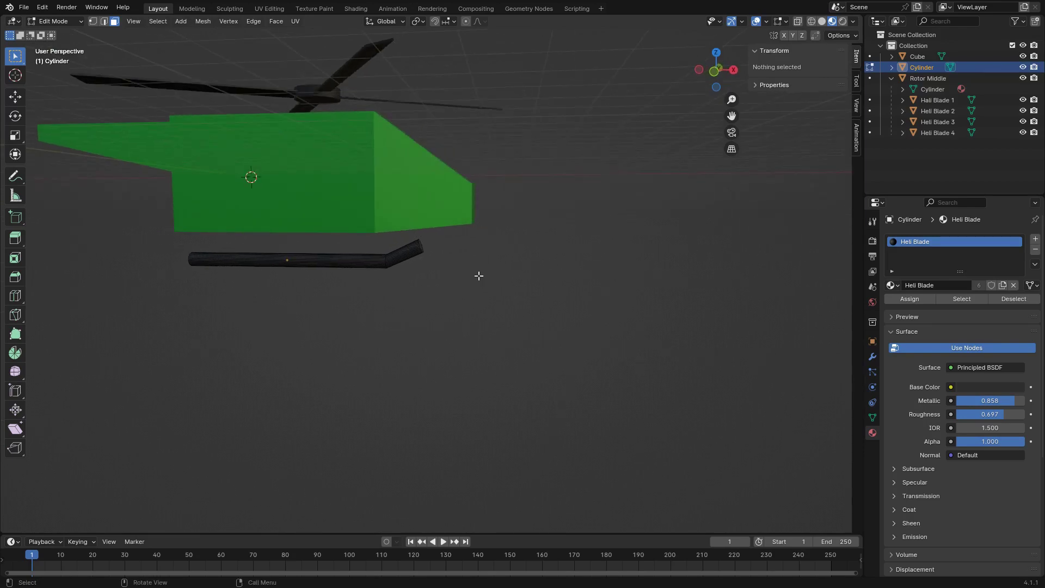
key("KP_1")
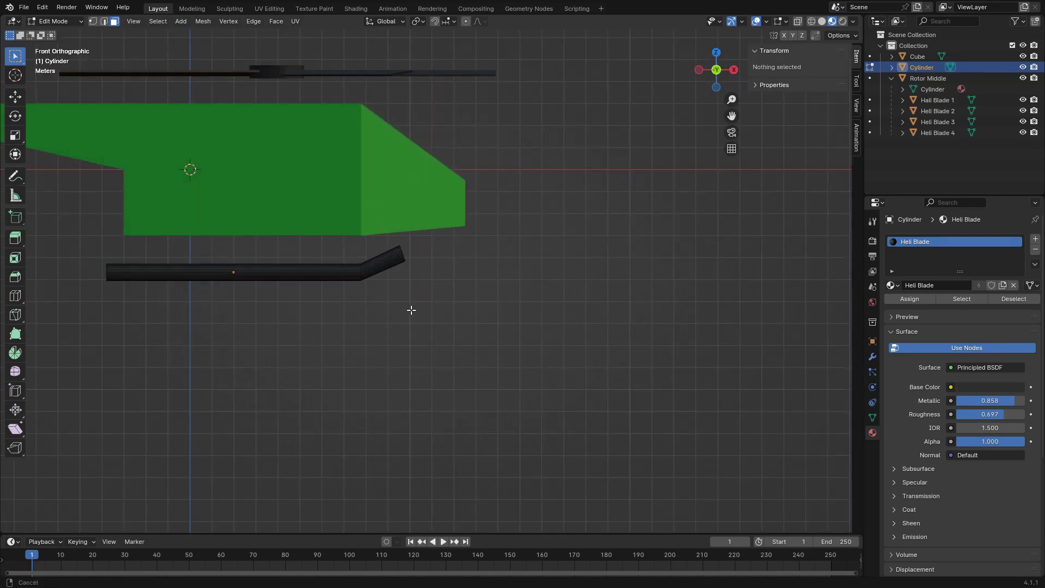
middle_click_drag(413, 309, 560, 278, "shift")
scroll(466, 296, "up", 3)
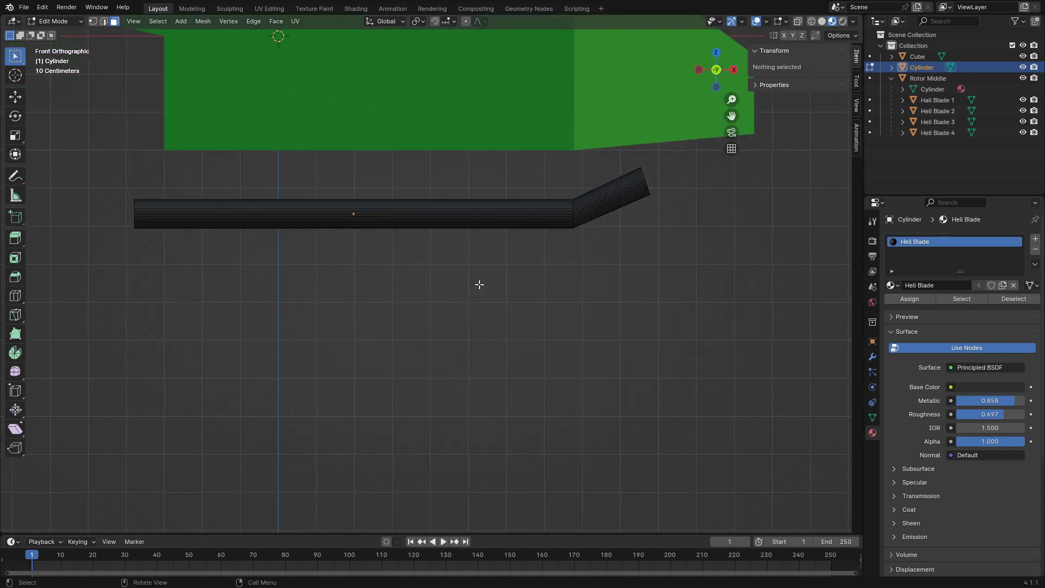
Select the skid's top edge loop, check it in perspective, and return to Object Mode.
key("Tab")
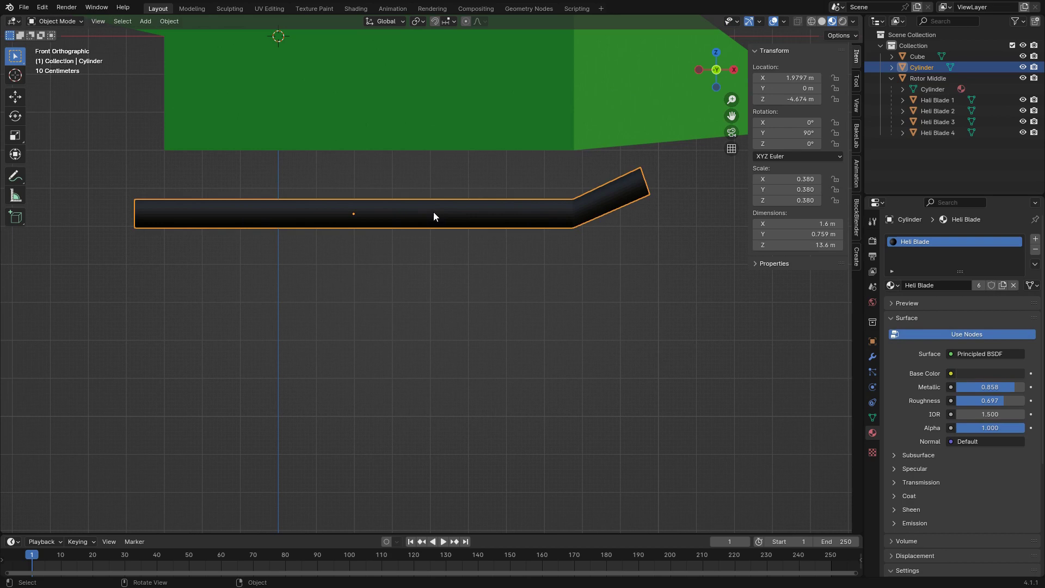
key("Tab")
left_click(440, 207, "alt")
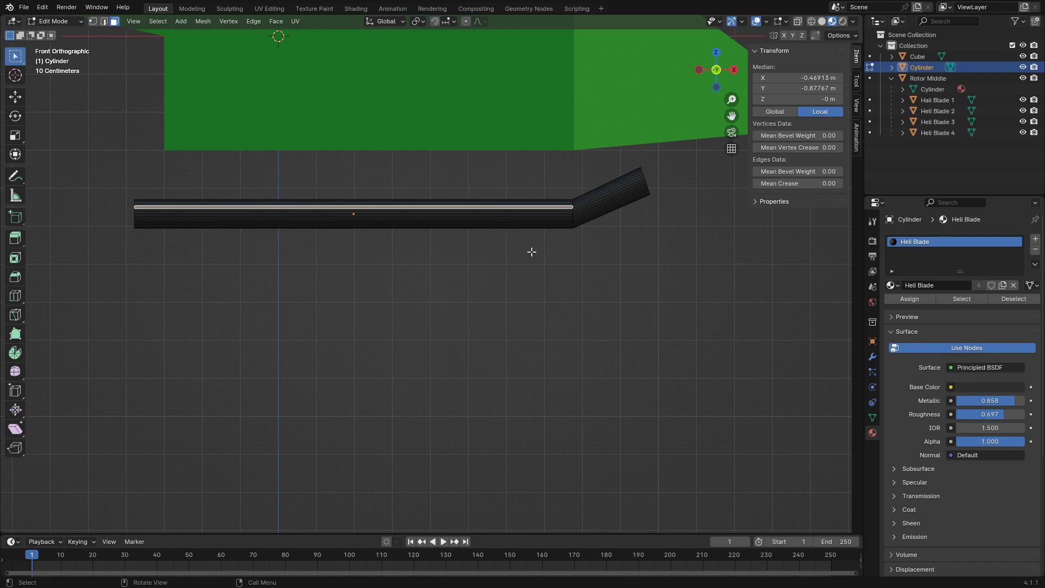
mouse_move(453, 264)
middle_mouse_down()
mouse_move(492, 252)
mouse_move(456, 276)
middle_mouse_up()
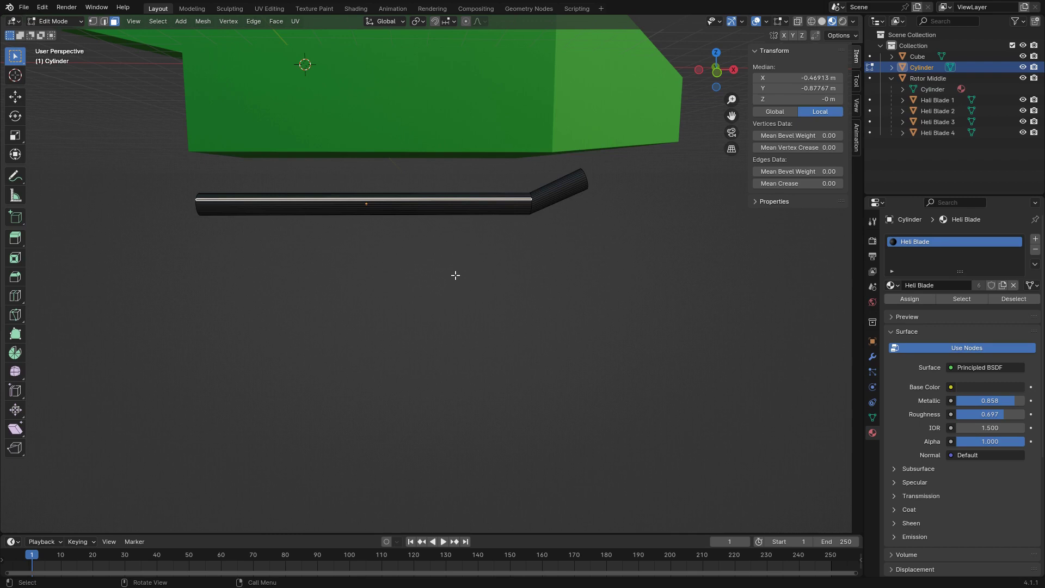
scroll(452, 221, "down", 2)
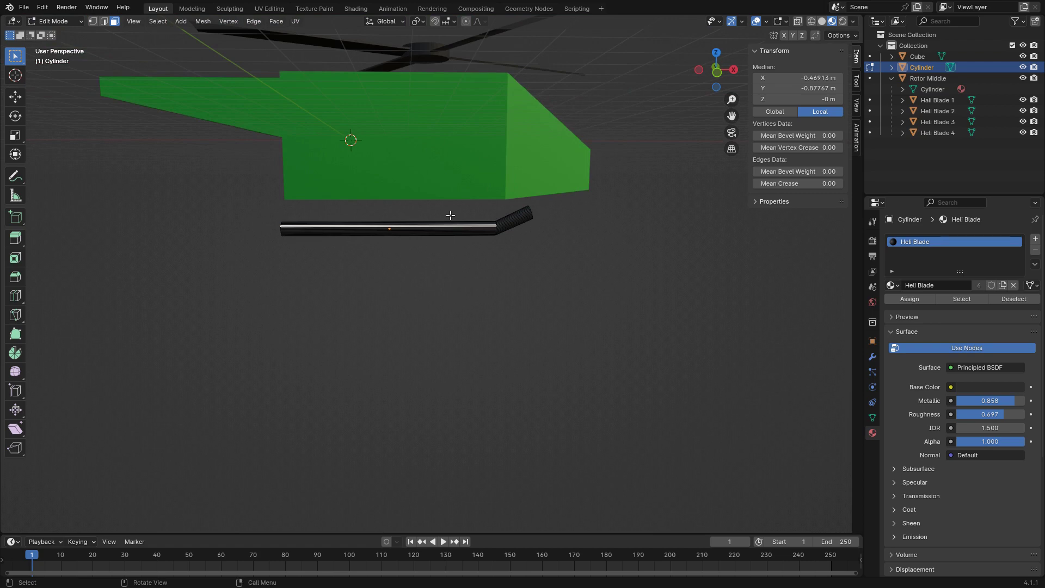
key("Tab")
middle_click_drag(547, 256, 445, 255)
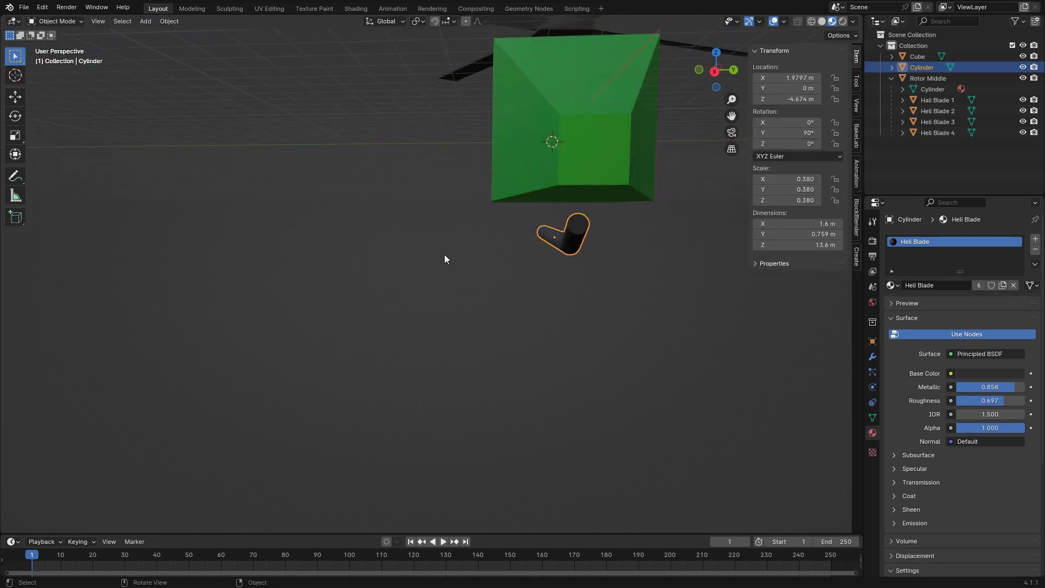
Move the bent skid far along Y out of the way.
key("g")
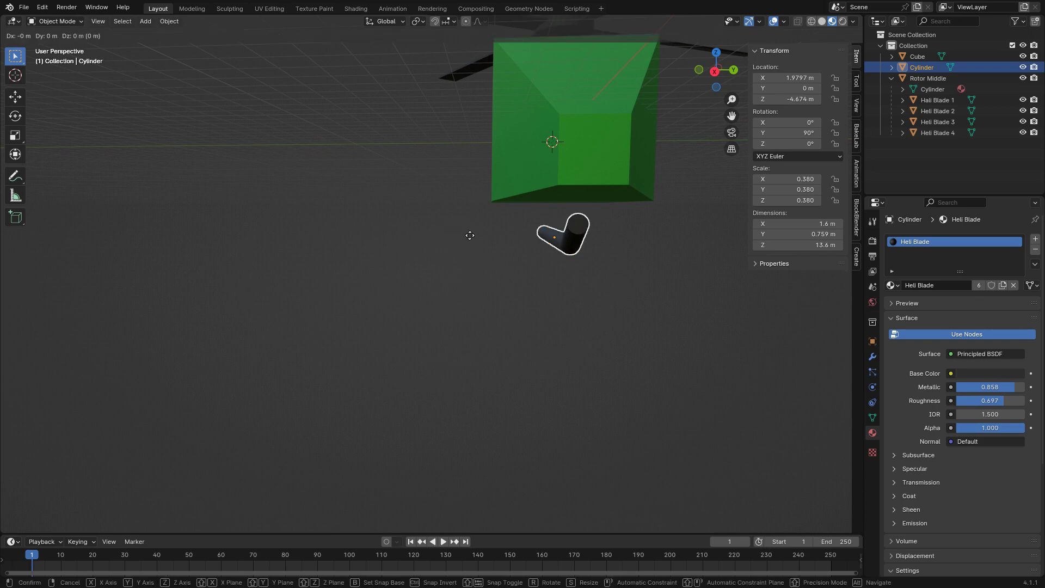
key("y")
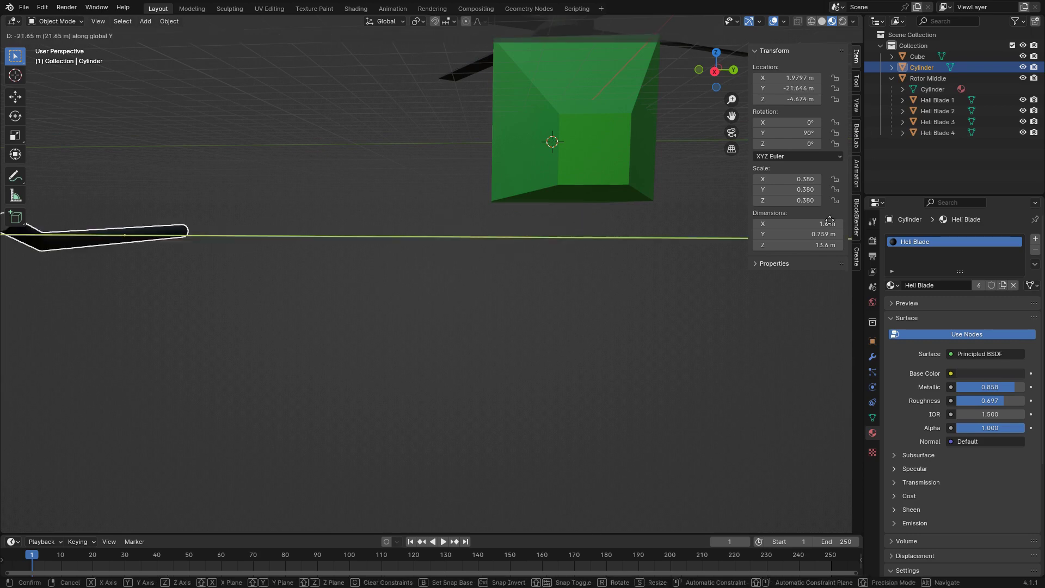
left_click(348, 217)
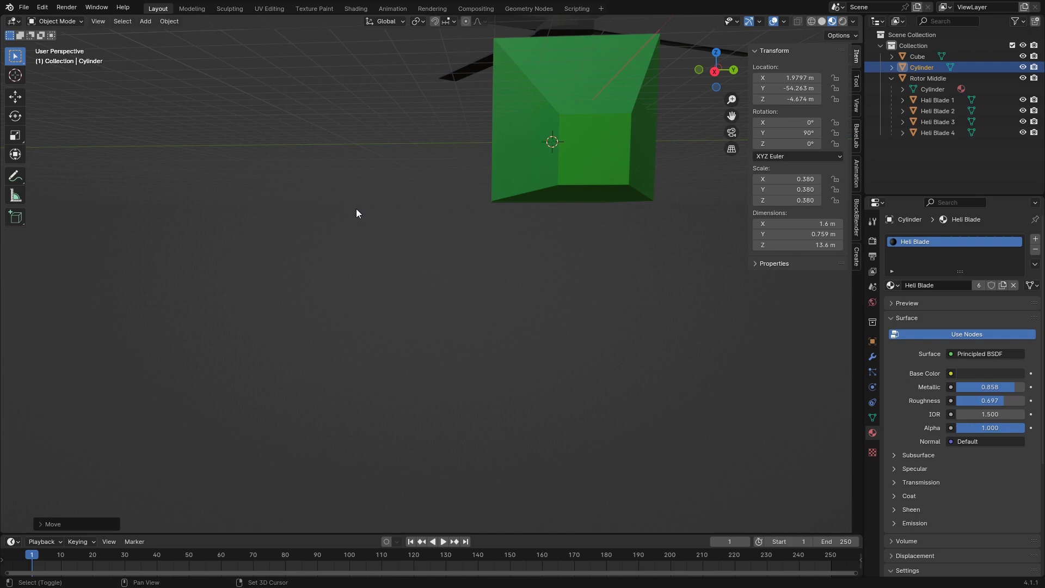
Add a new cube at the origin and switch to front orthographic view.
key("shift+a")
mouse_move(356, 208)
left_click(403, 219)
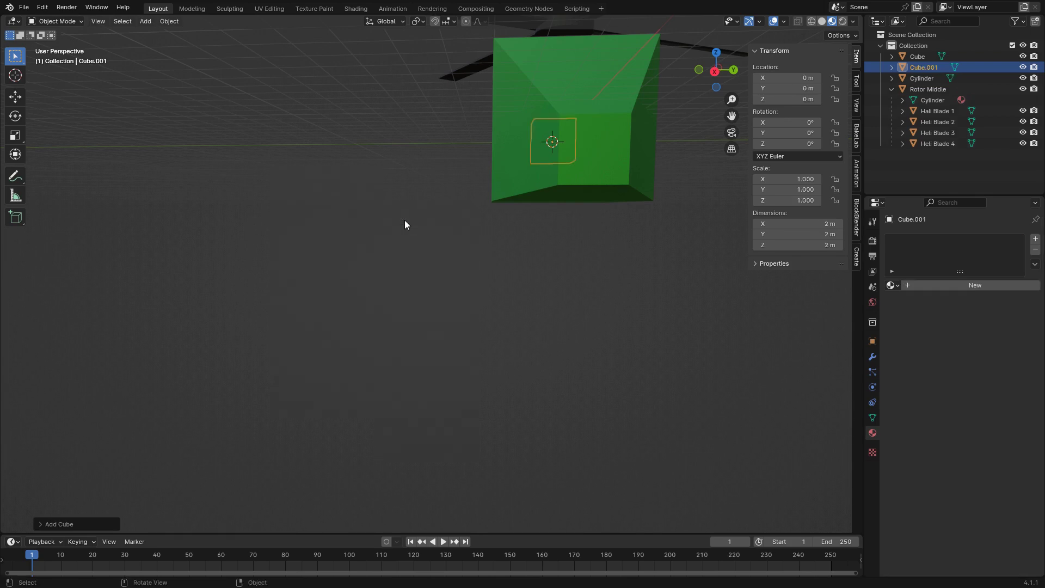
middle_click_drag(443, 220, 590, 222)
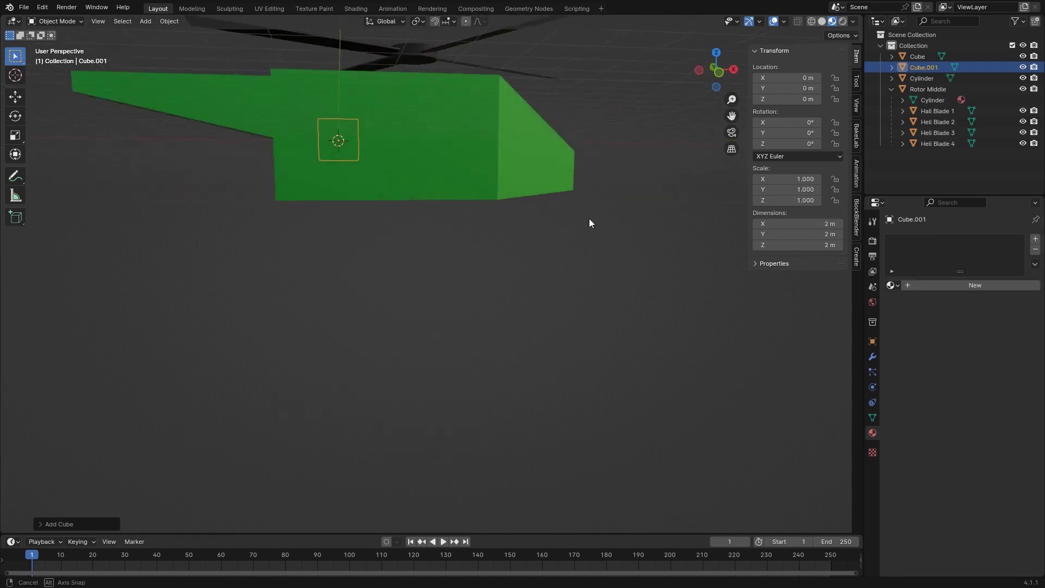
key("KP_1")
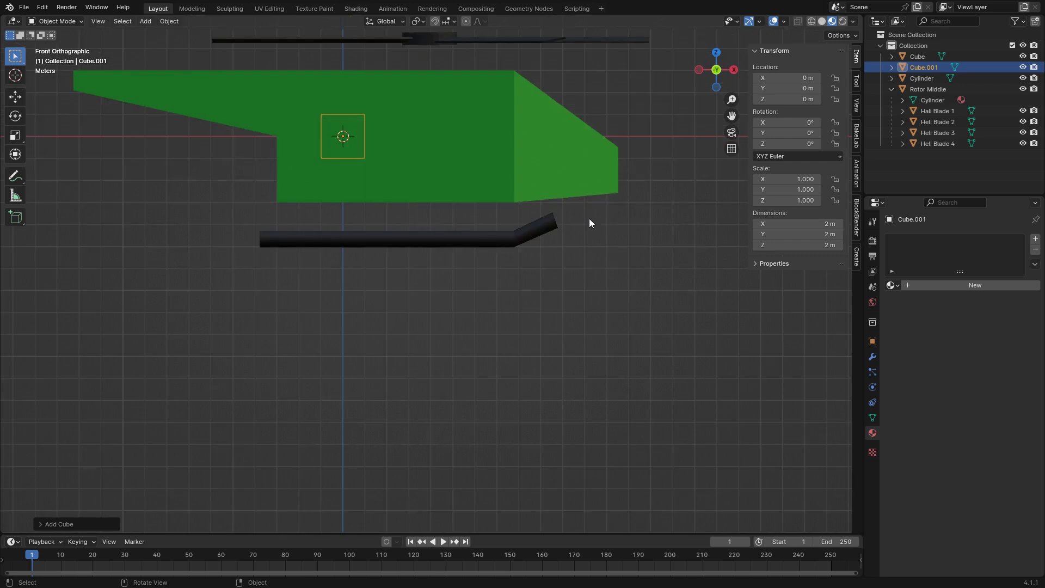
Select the black skid and push it along X to 51.398 m.
left_click(547, 226)
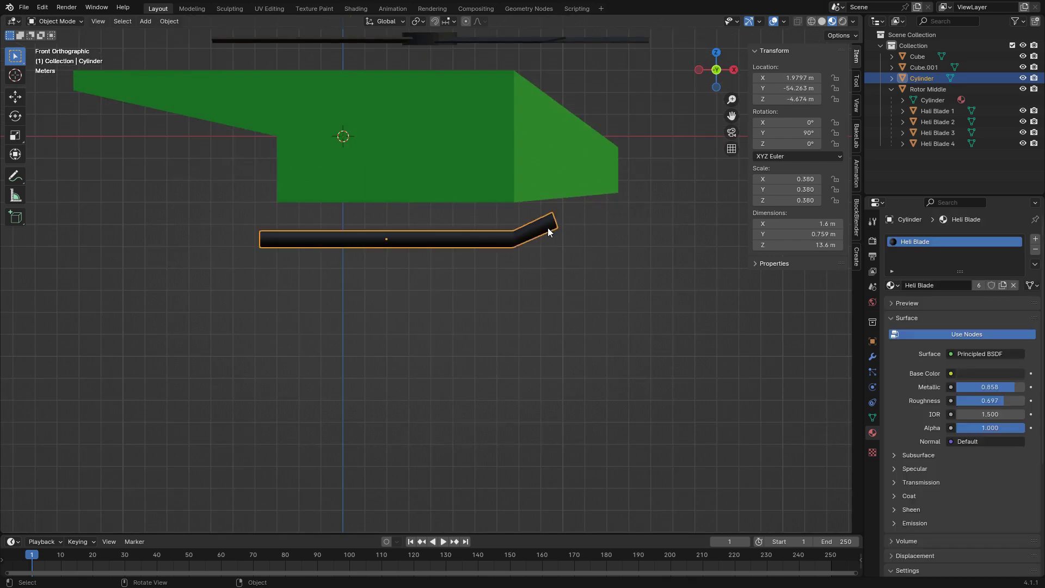
key("g")
key("x")
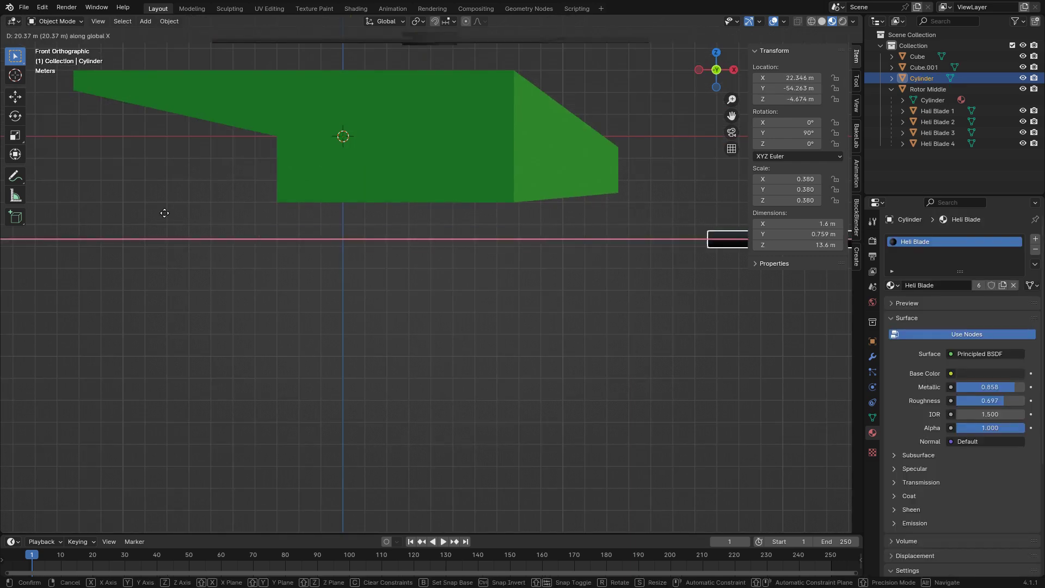
left_click(774, 166)
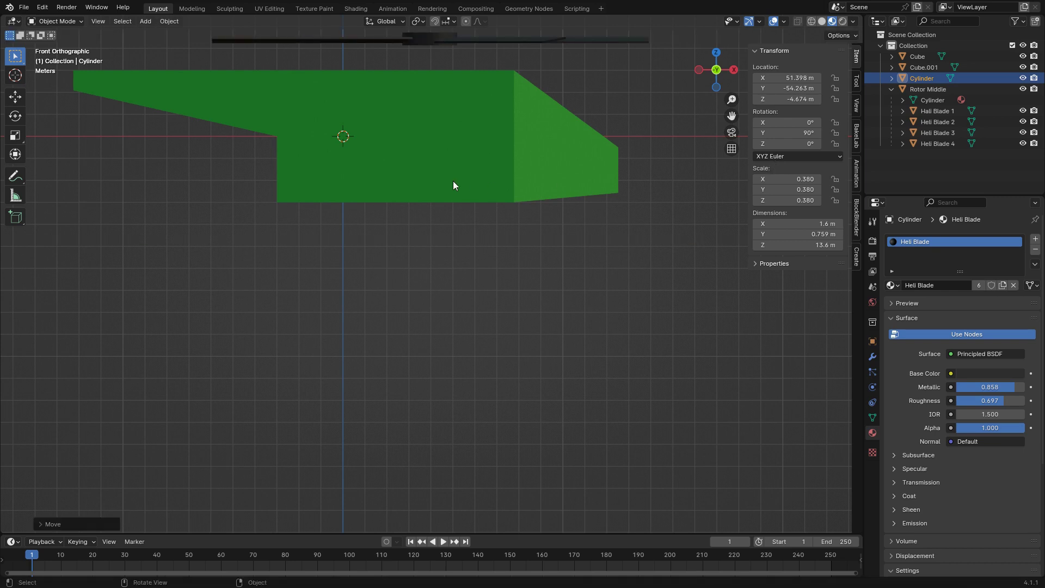
Lower Cube.001 below the green body and shrink it to about 0.43 scale.
left_click(921, 68)
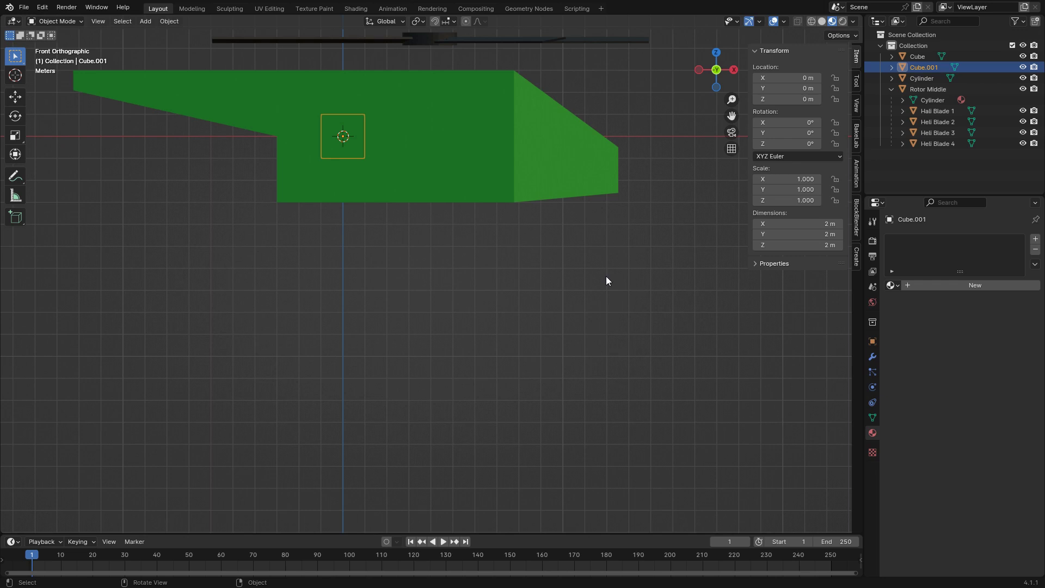
key("g")
key("z")
left_click(605, 382)
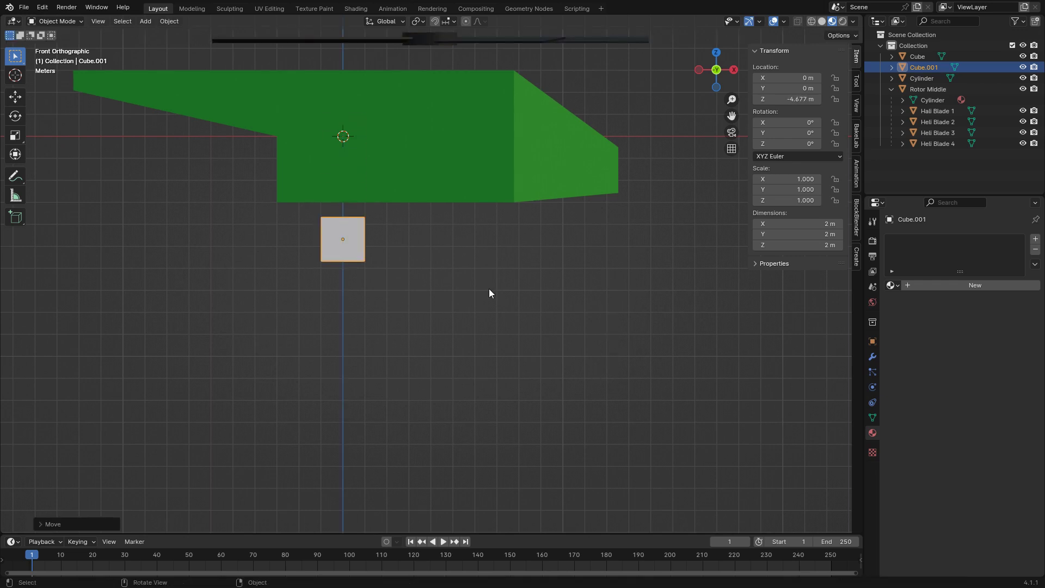
key("s")
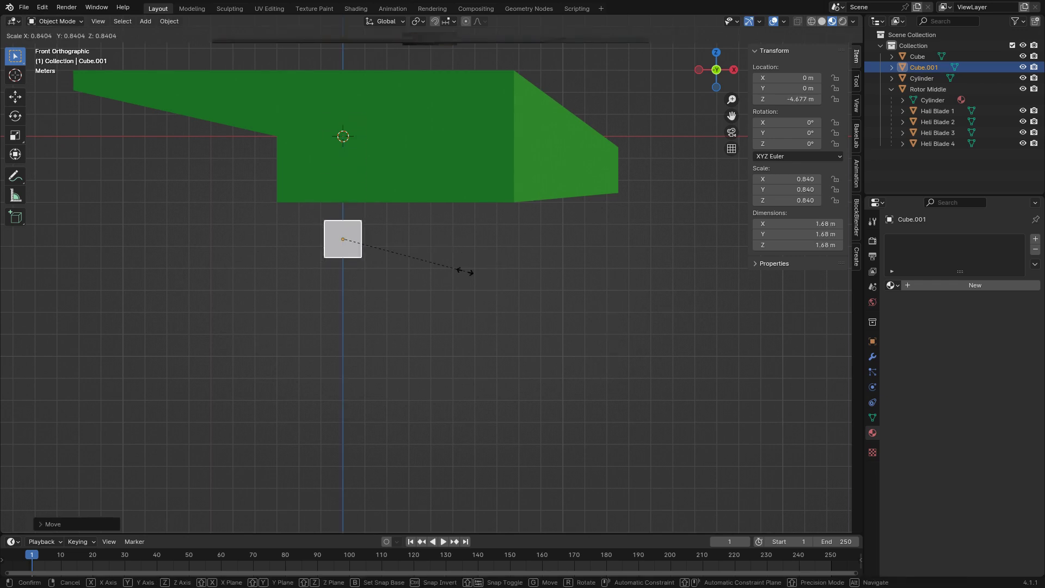
left_click(406, 256)
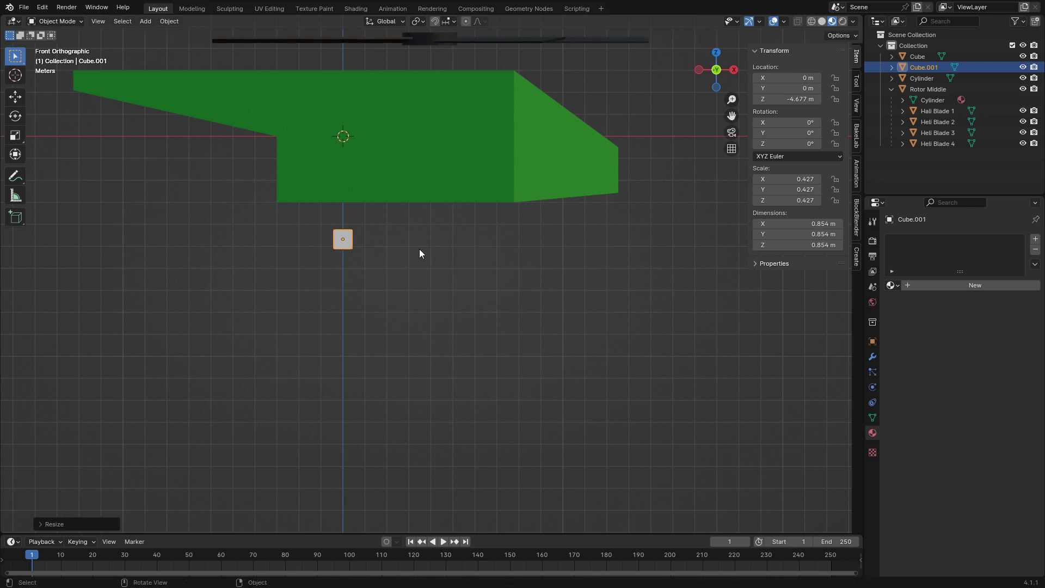
Stretch the cube along X into an 11.8 m long bar and start sliding it along X.
key("s")
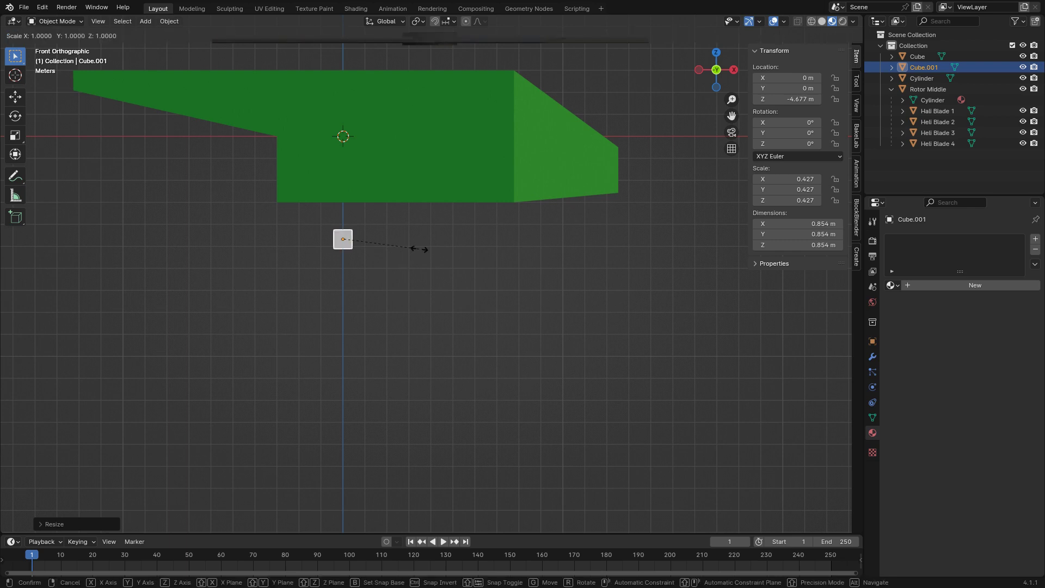
key("x")
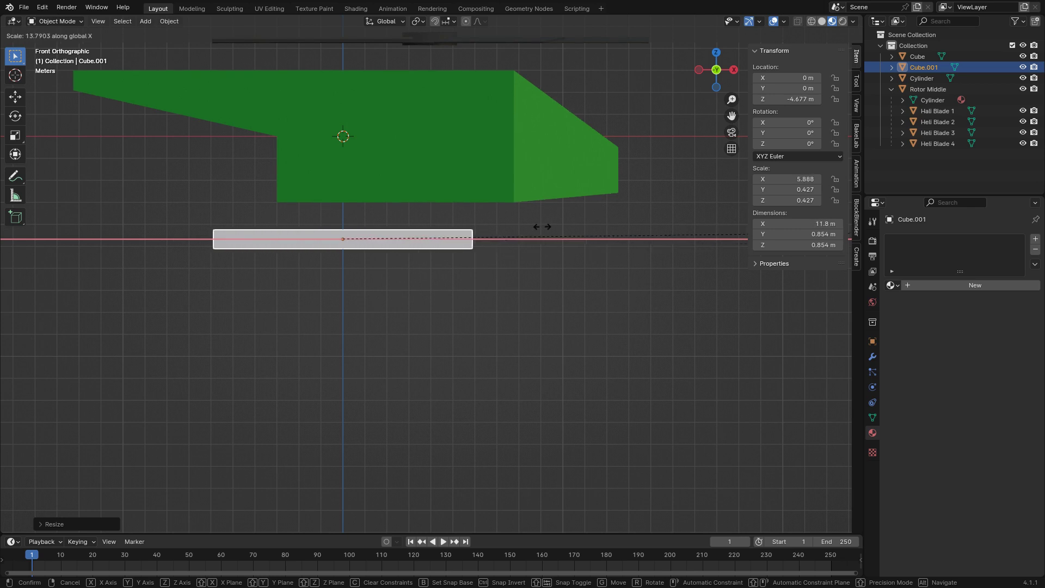
left_click(542, 227)
key("g")
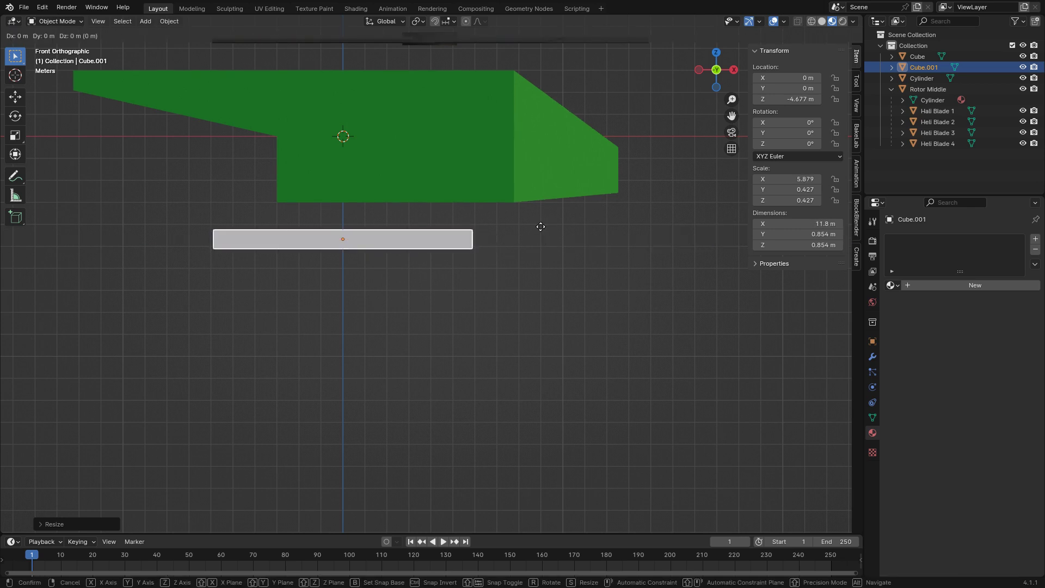
key("x")
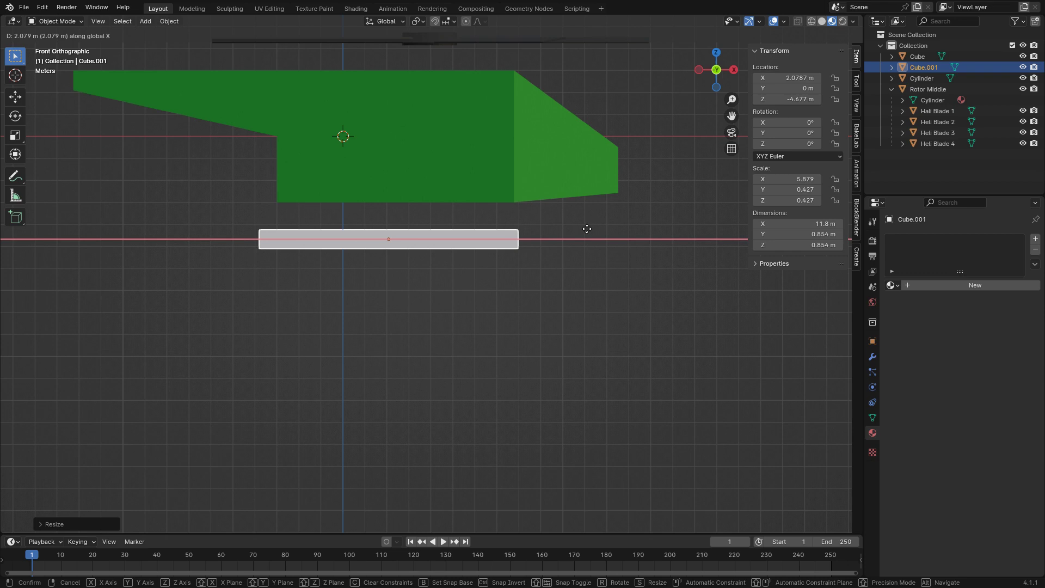
Confirm the bar's slide along X to 2.1529 m beneath the body.
left_click(588, 229)
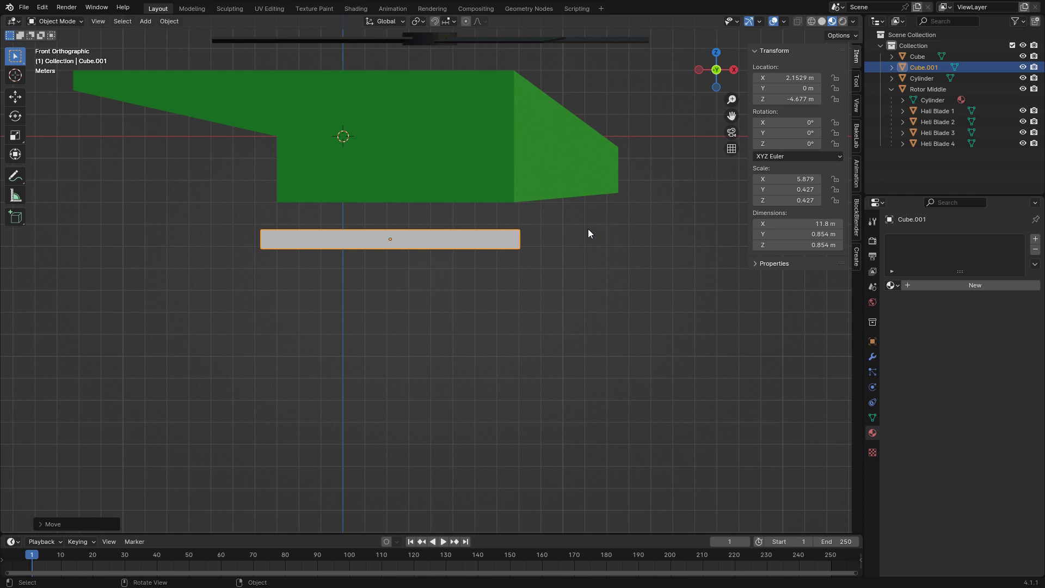
Lengthen the bar to 13.6 m, slide it to X 2.8458 m, and enter Edit Mode.
key("s")
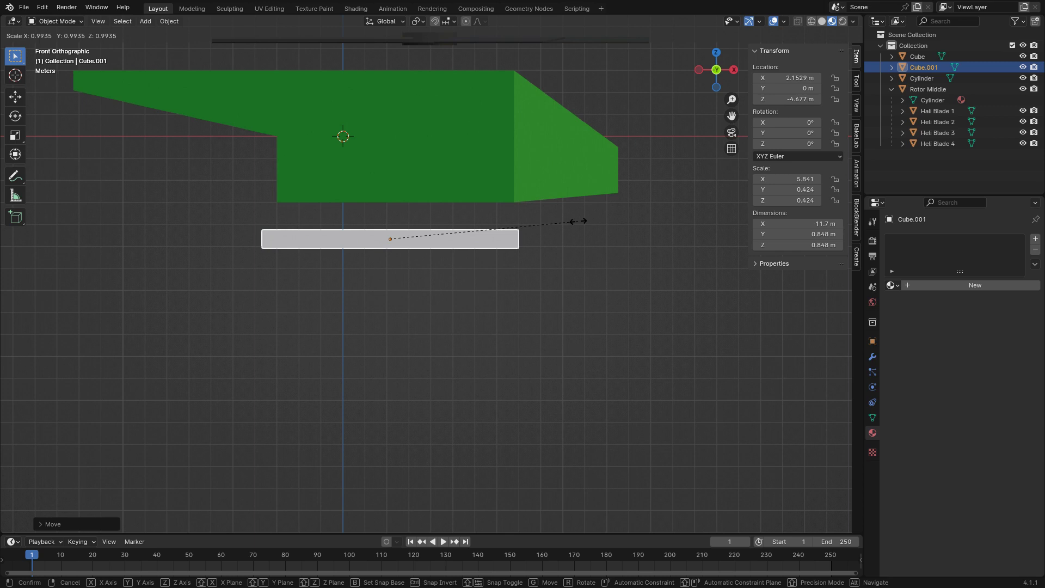
key("x")
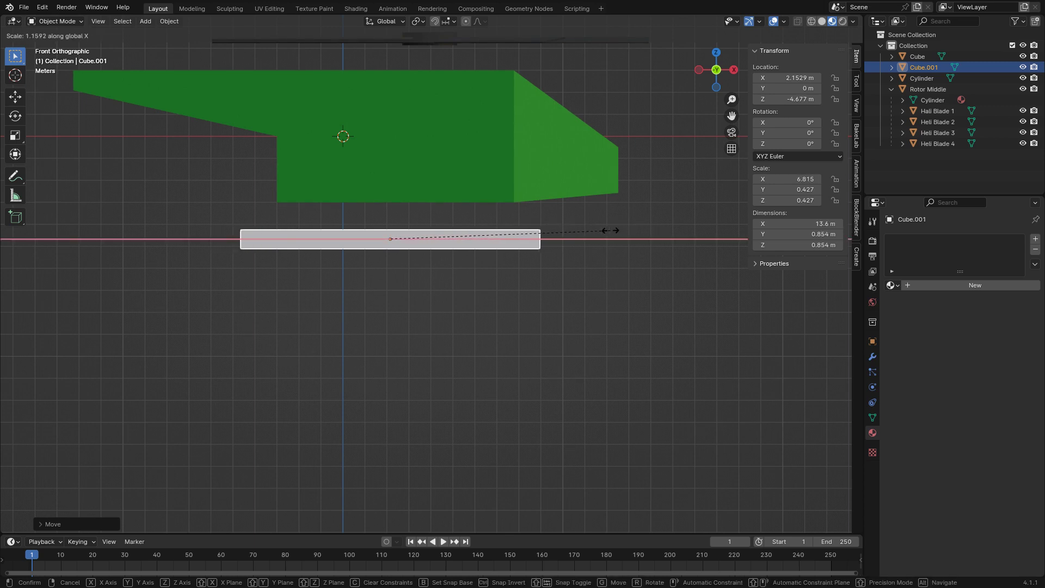
left_click(611, 231)
key("g")
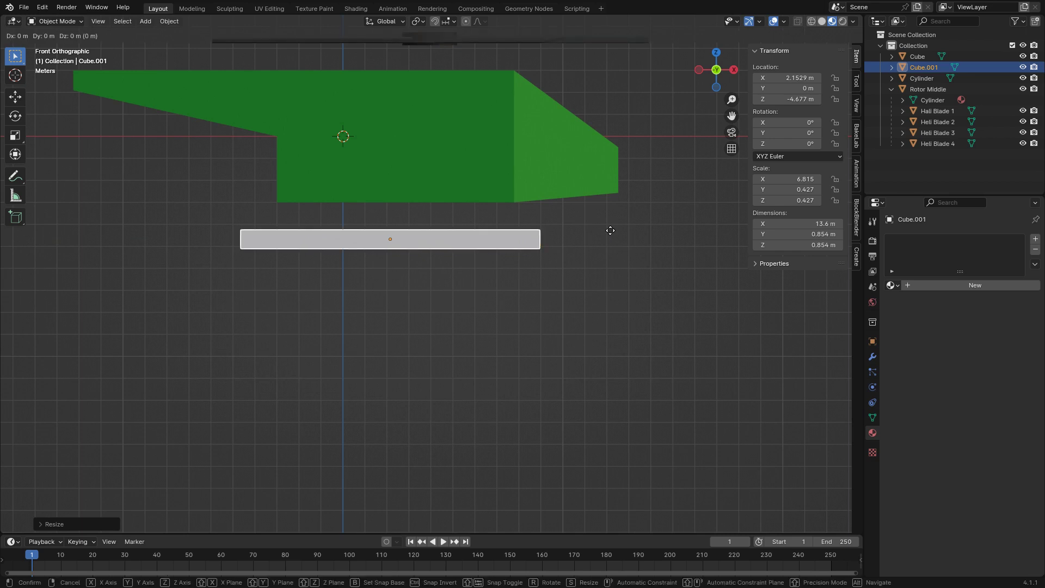
key("x")
left_click(625, 231)
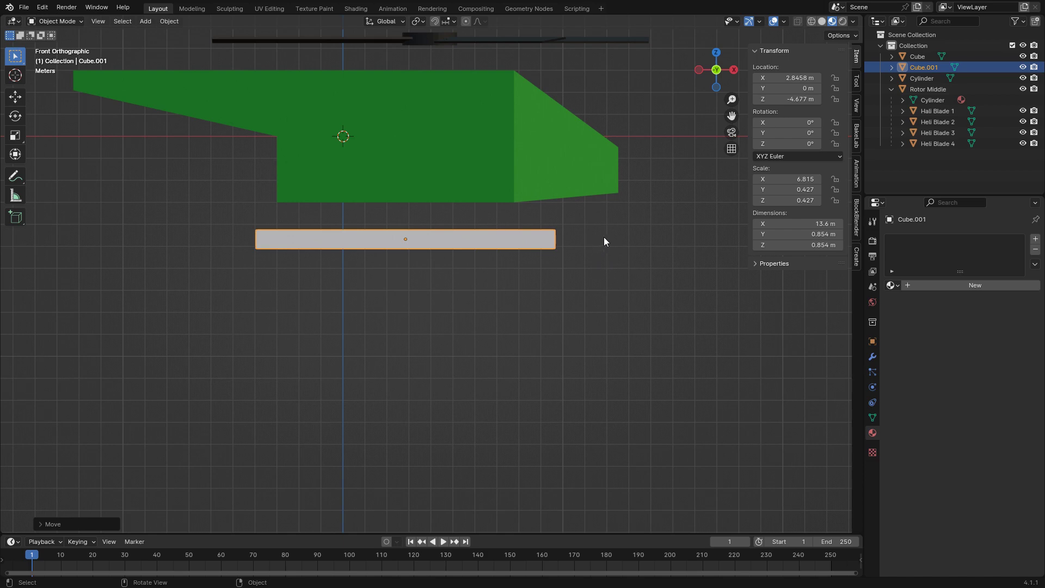
key("Tab")
middle_click_drag(616, 236, 532, 245)
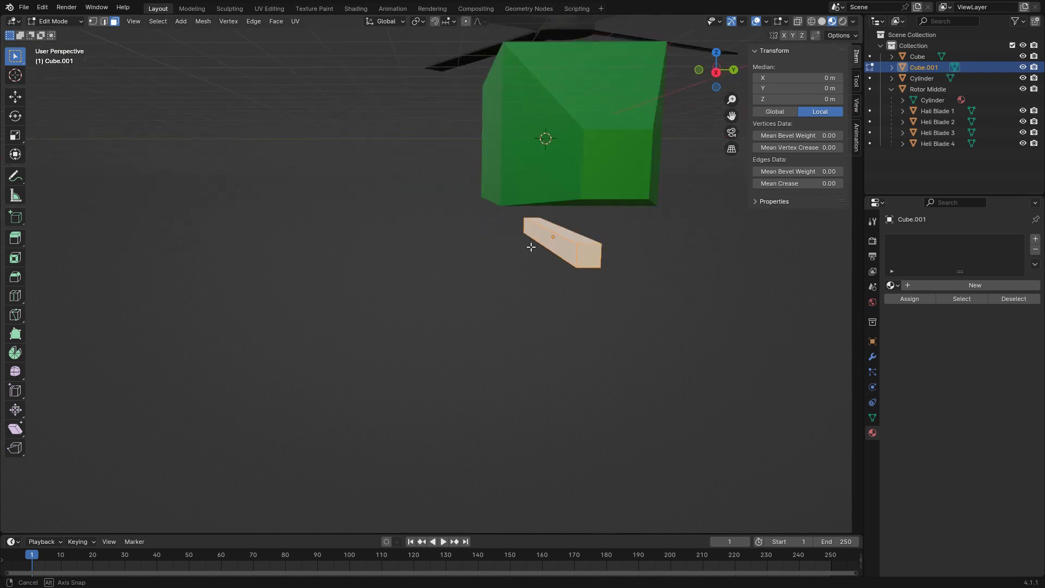
Extrude the bar's right end face outward and upward into an angled skid toe.
left_click(593, 259)
middle_click_drag(593, 259, 720, 262)
key("KP_1")
key("KP_3")
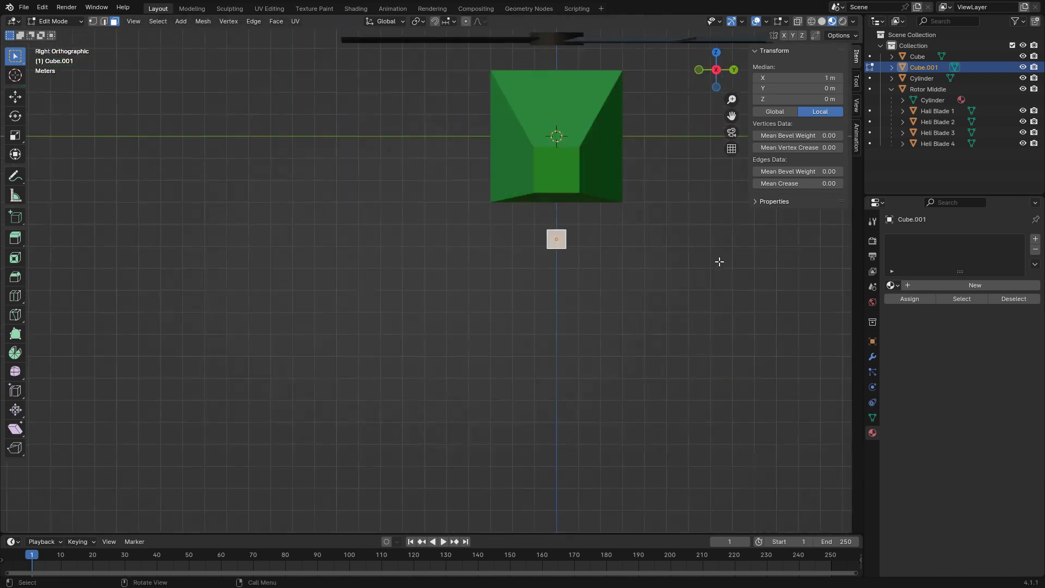
key("KP_1")
key("e")
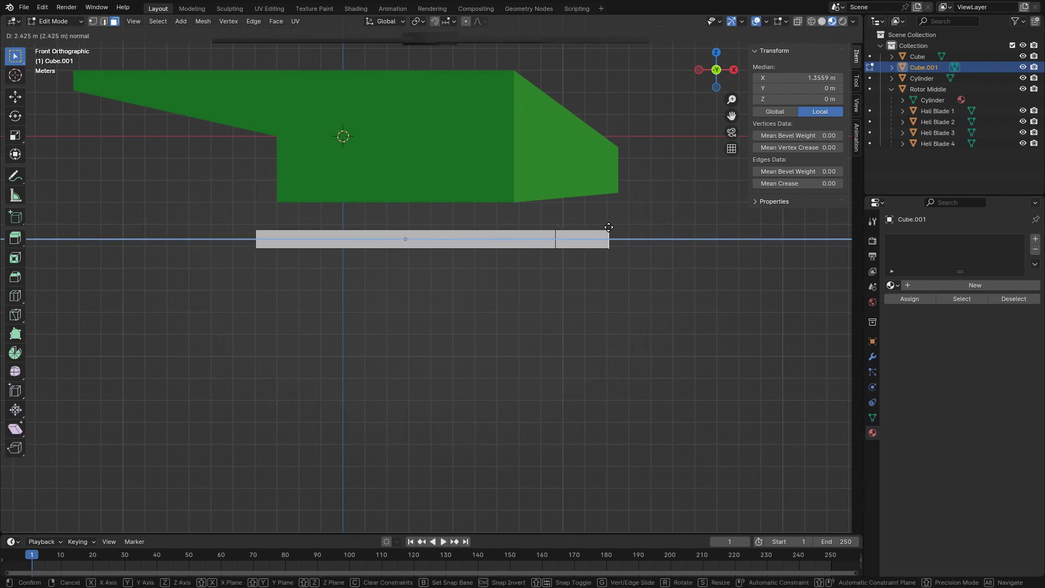
key("c")
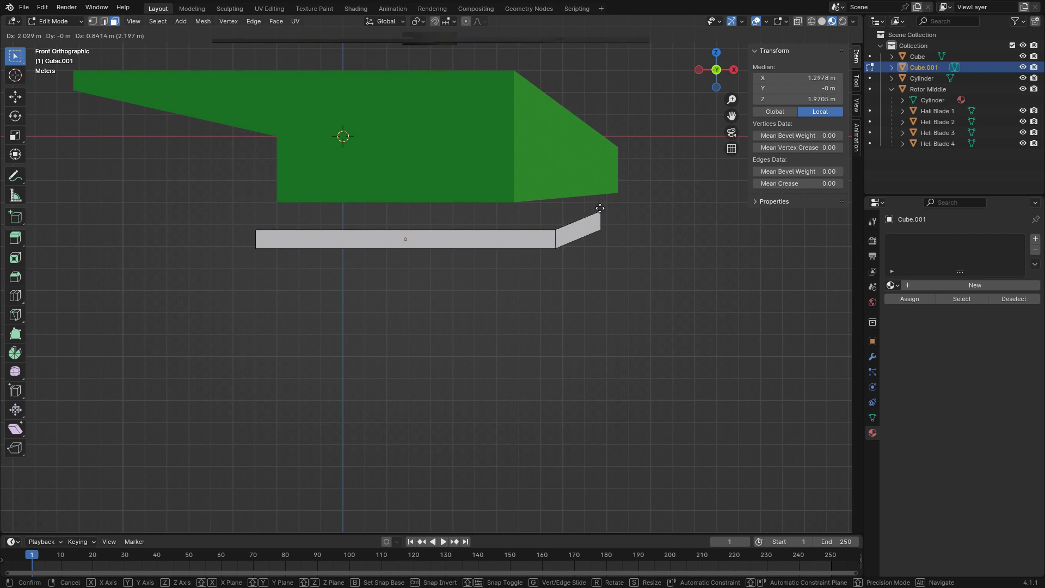
left_click(600, 208)
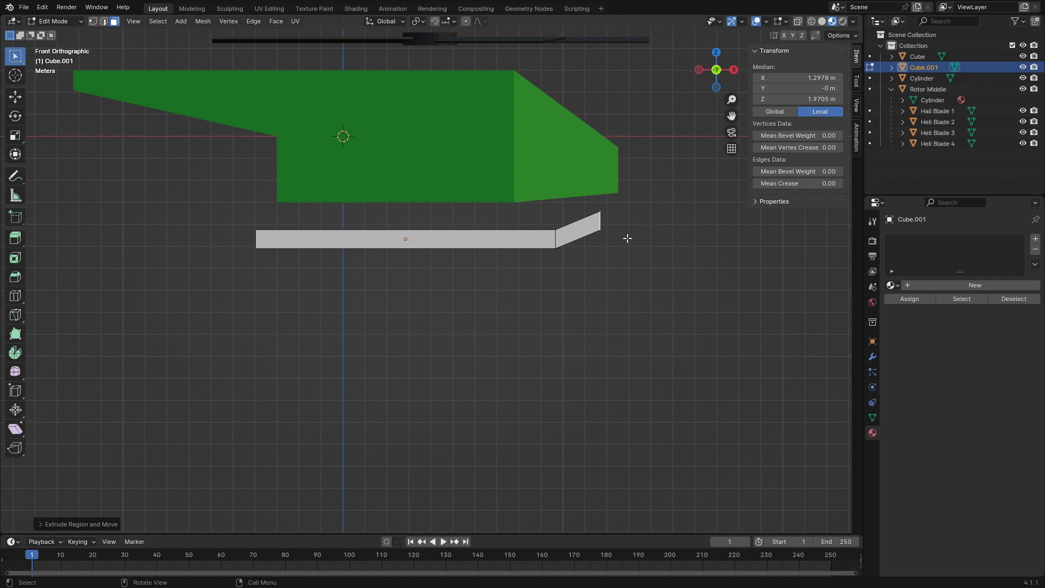
left_click(355, 234)
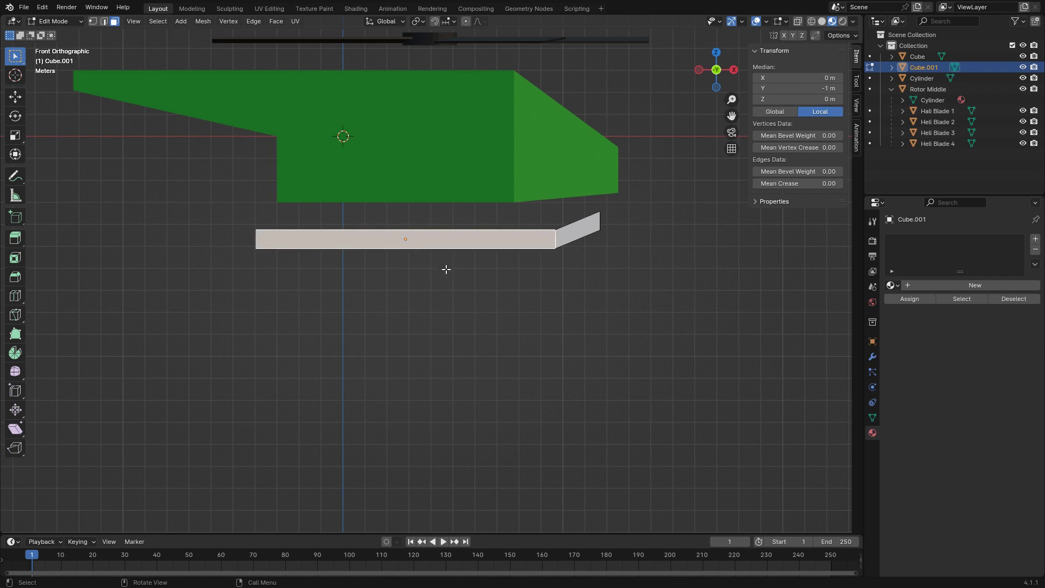
Turn on X-ray and box-select all faces of the skid bar.
left_click(798, 25)
left_click_drag(361, 212, 418, 273)
middle_click_drag(495, 280, 415, 306)
key("KP_3")
key("KP_1")
Add an edge loop across the bar with the Loop Cut tool.
left_click(11, 301)
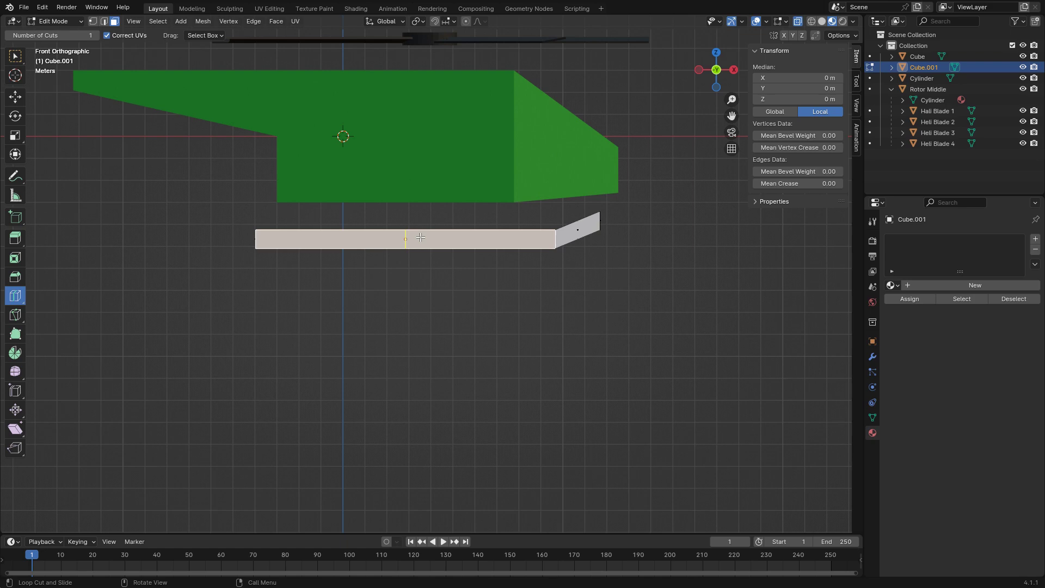
left_click(421, 237)
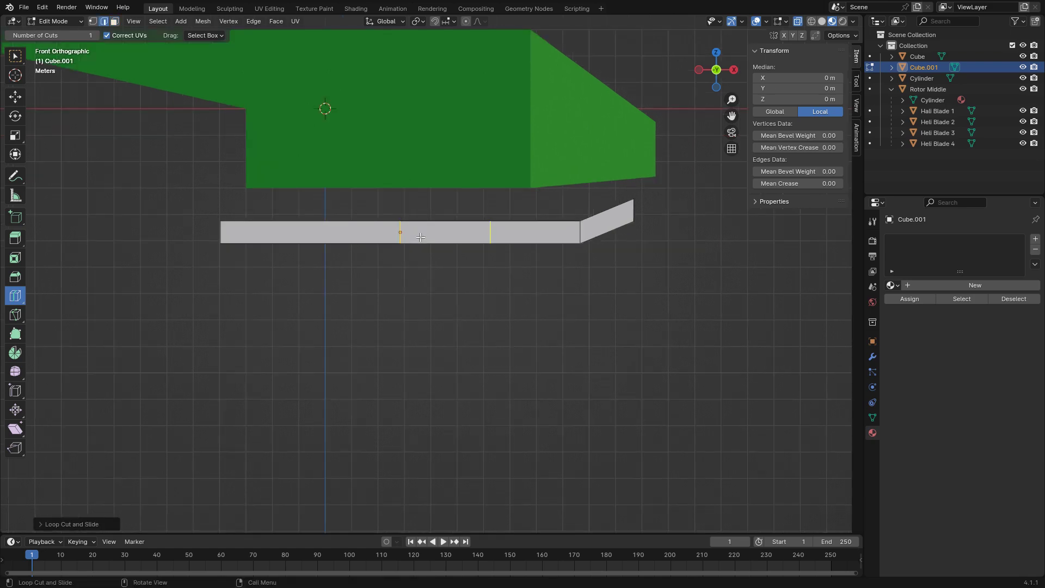
right_click(435, 235)
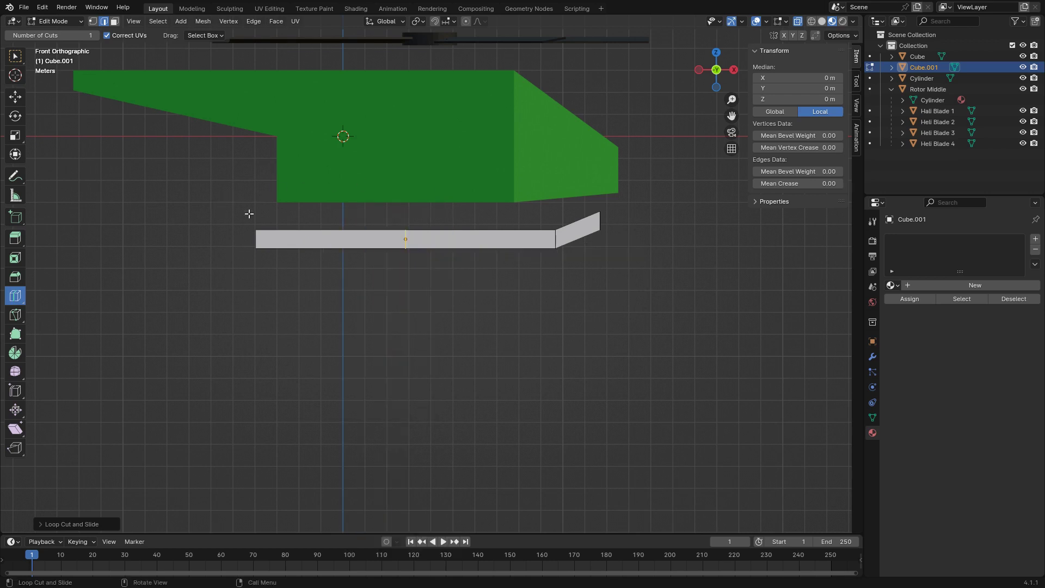
Dismiss the Edge menu and place a trial loop cut across the bar.
right_click(398, 249)
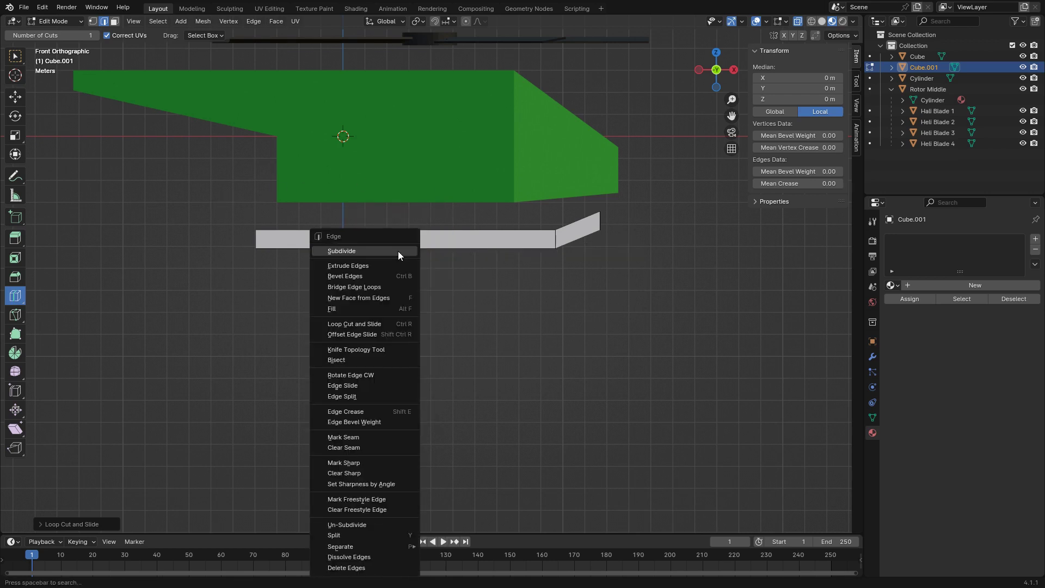
key("3")
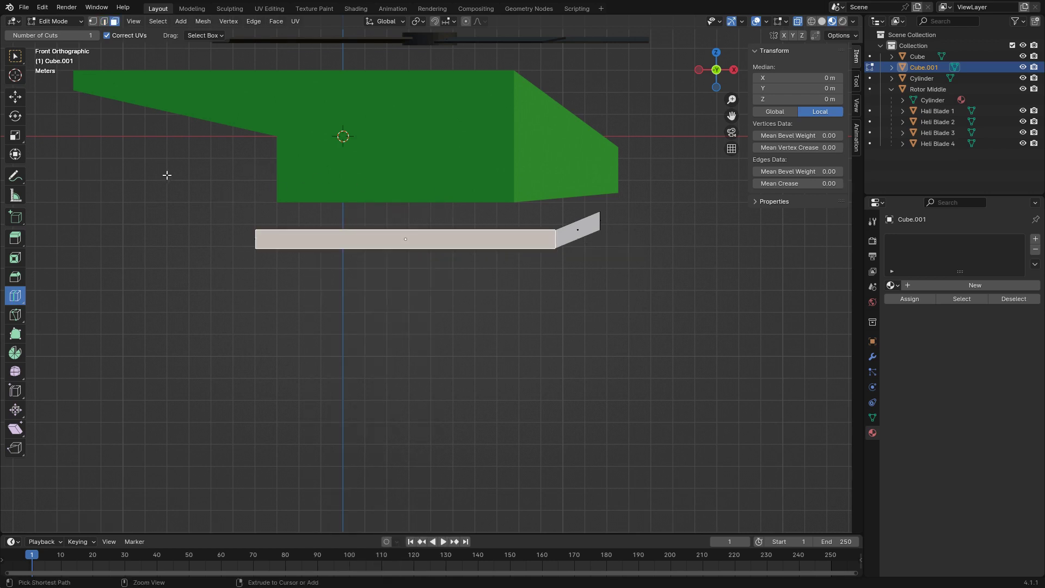
left_click(468, 260)
left_click_drag(440, 250, 436, 247)
scroll(422, 253, "down", 1)
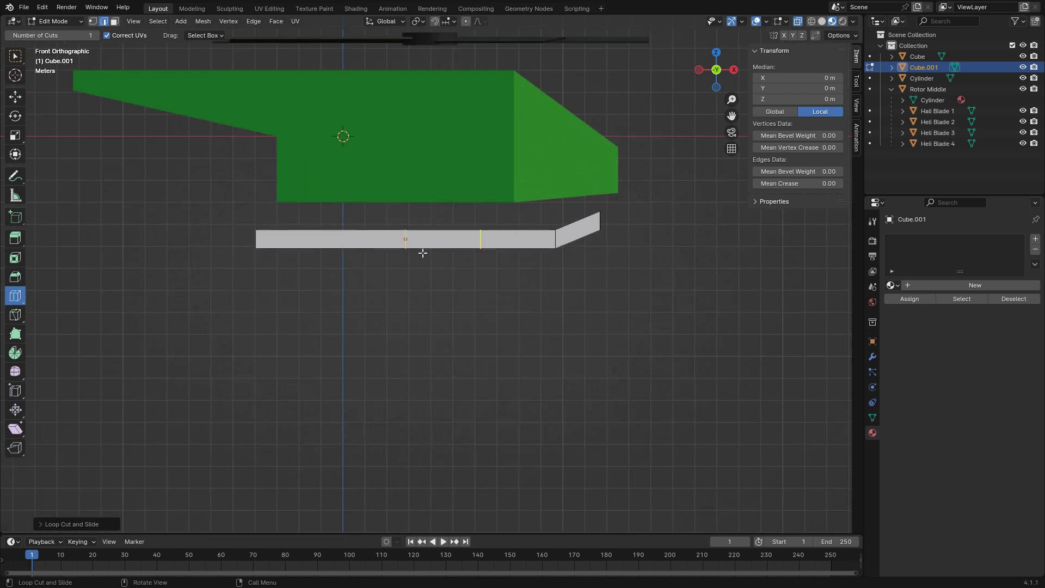
scroll(423, 253, "up", 2)
Switch to face select, re-pick Loop Cut, and cut a loop through the bar's centre.
key("ctrl+3")
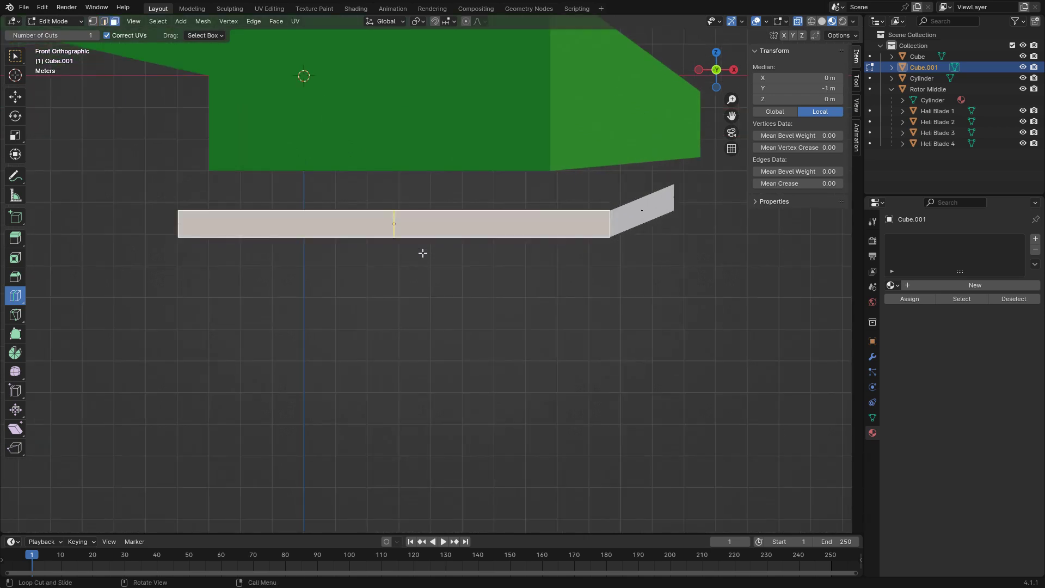
scroll(460, 228, "up", 1)
scroll(460, 228, "down", 1)
left_click(16, 259)
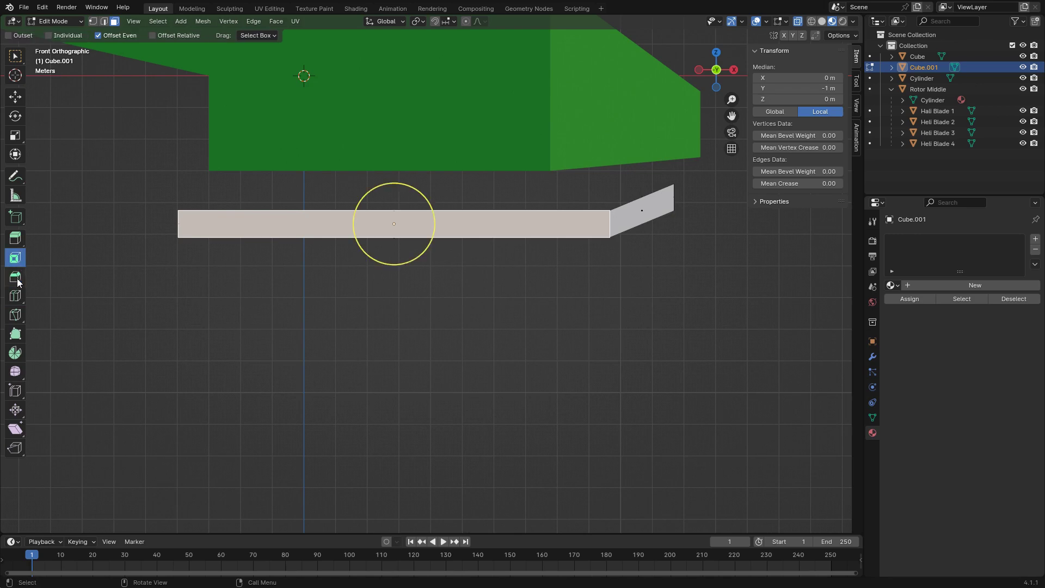
left_click(15, 296)
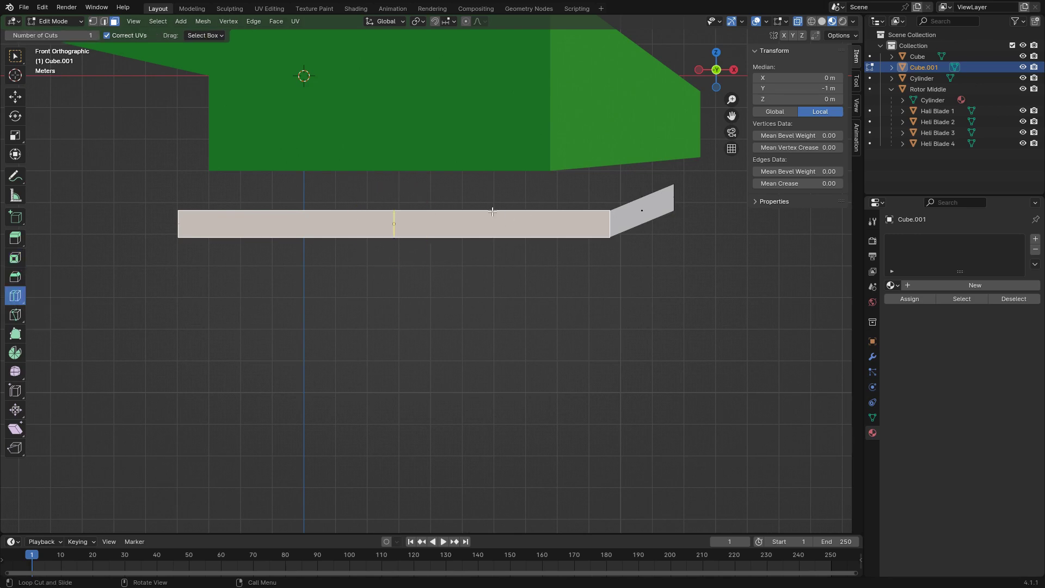
scroll(480, 210, "up", 1)
scroll(479, 210, "down", 1)
scroll(476, 218, "down", 1)
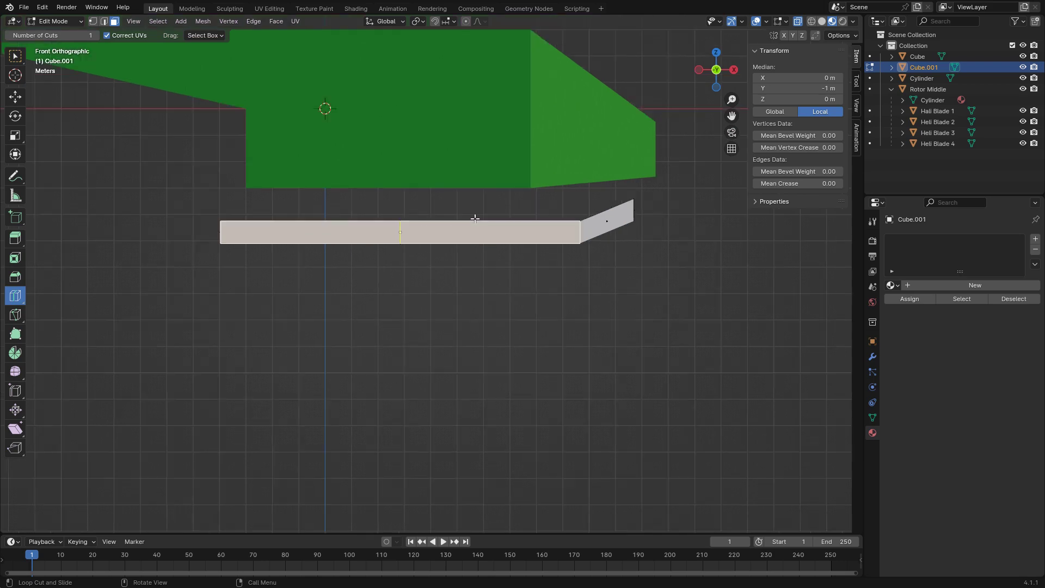
scroll(475, 218, "up", 1)
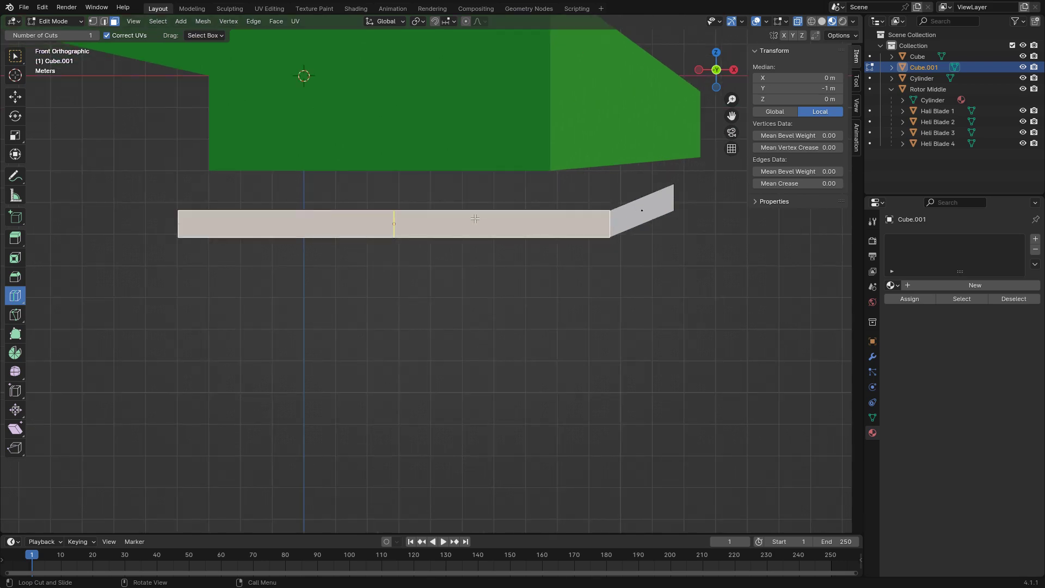
left_click(475, 218)
Keep the loop centred and raise Number of Cuts to 16 in the Loop Cut panel.
right_click(41, 521)
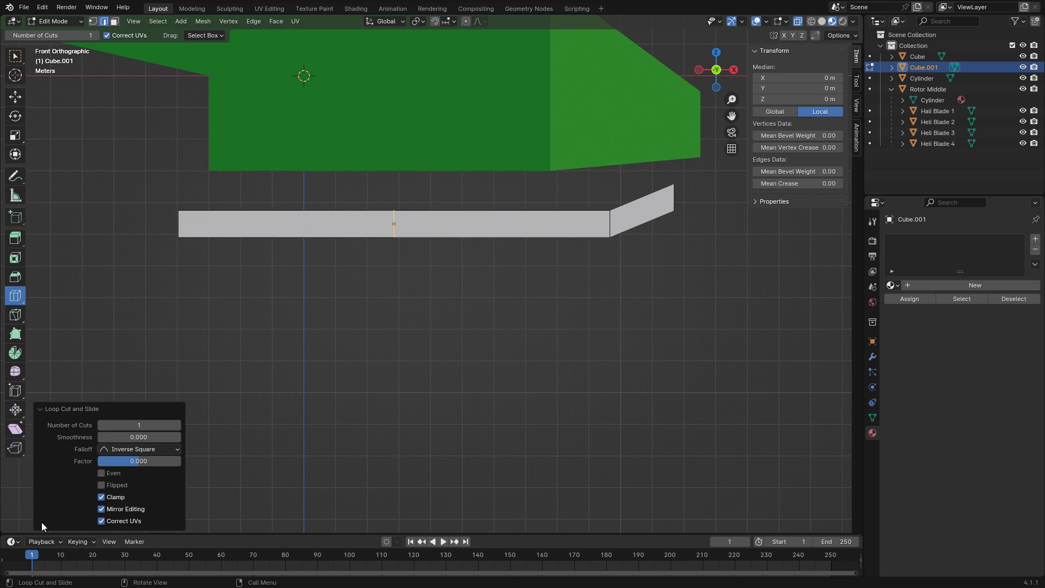
left_click(176, 425)
left_click(177, 425)
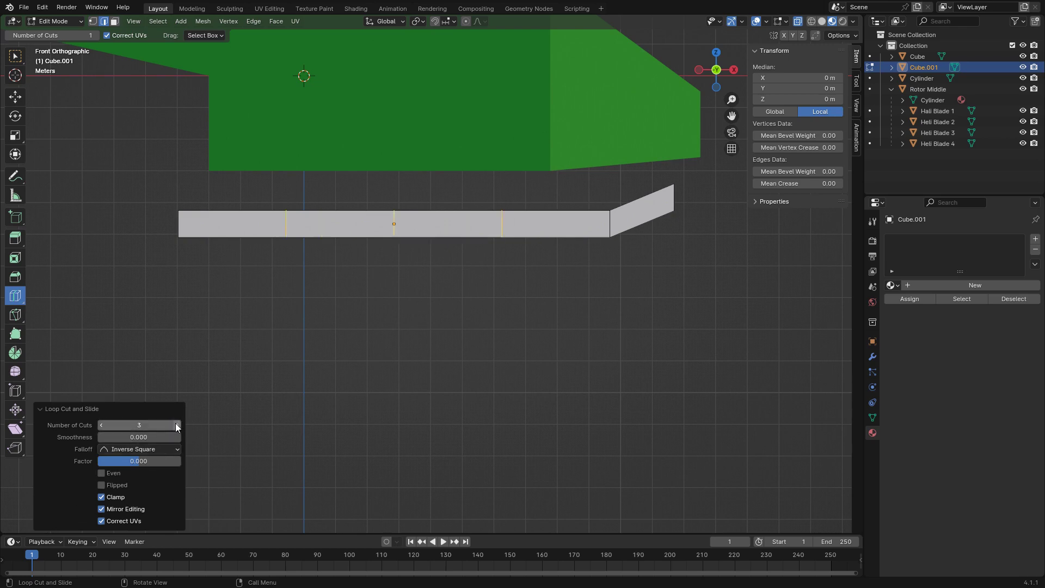
left_click(176, 425)
left_click(176, 425)
left_click(176, 425)
left_click(176, 425)
left_click(176, 425)
left_click(176, 425)
left_click(176, 425)
left_click(176, 425)
left_click(177, 425)
left_click(177, 425)
left_click(177, 425)
left_click(177, 425)
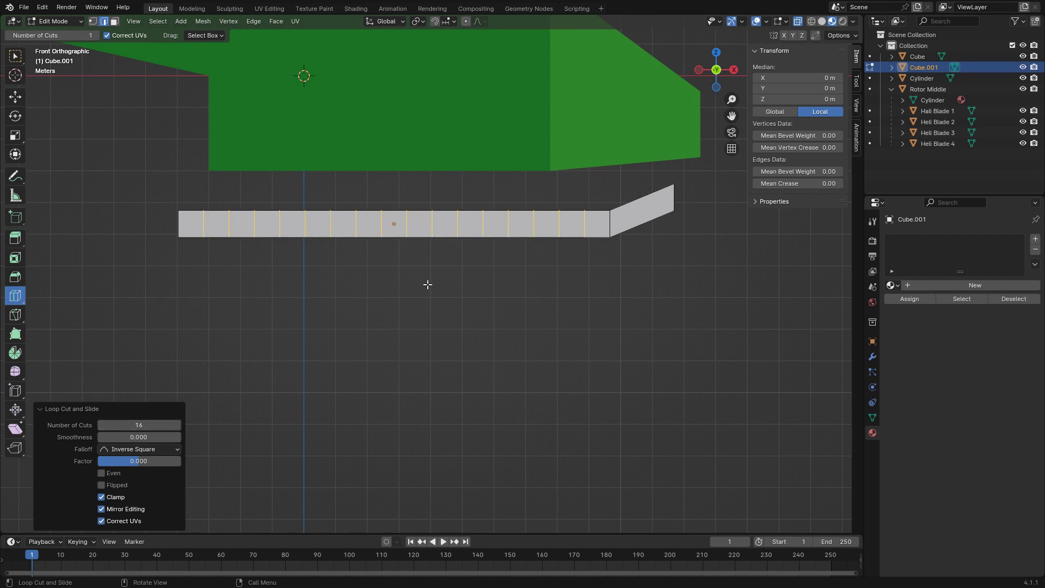
mouse_move(427, 284)
middle_mouse_down()
mouse_move(441, 284)
mouse_move(436, 299)
middle_mouse_up()
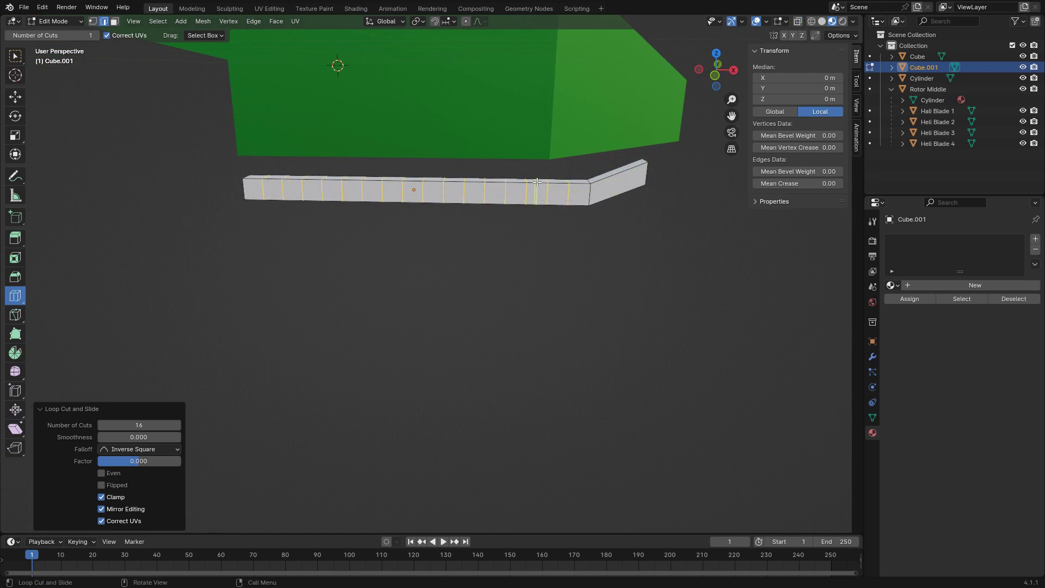
Return to the Select tool, deselect the new loop edges, and face the bar from the front.
left_click(19, 58)
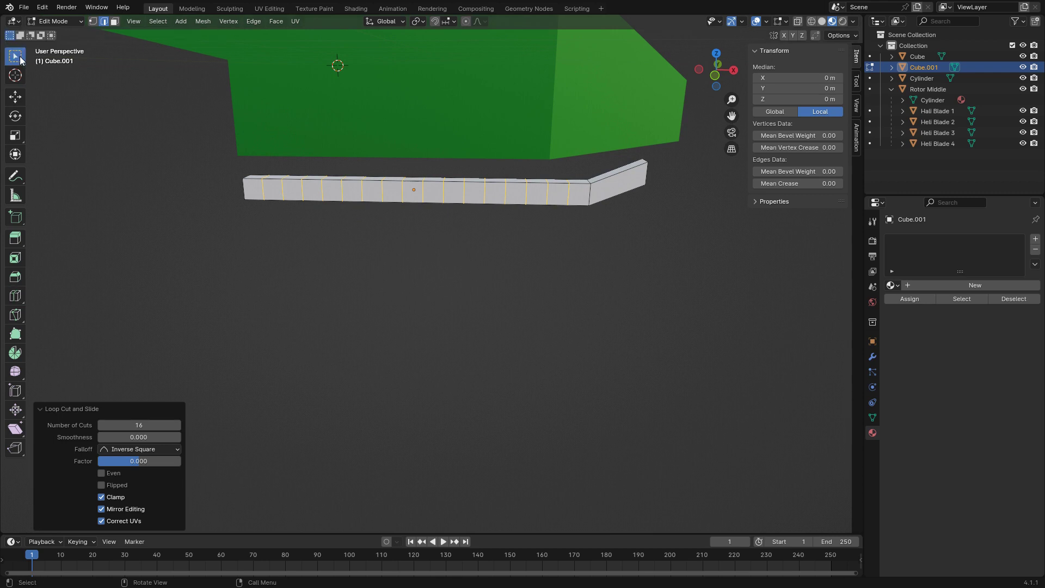
left_click(219, 368)
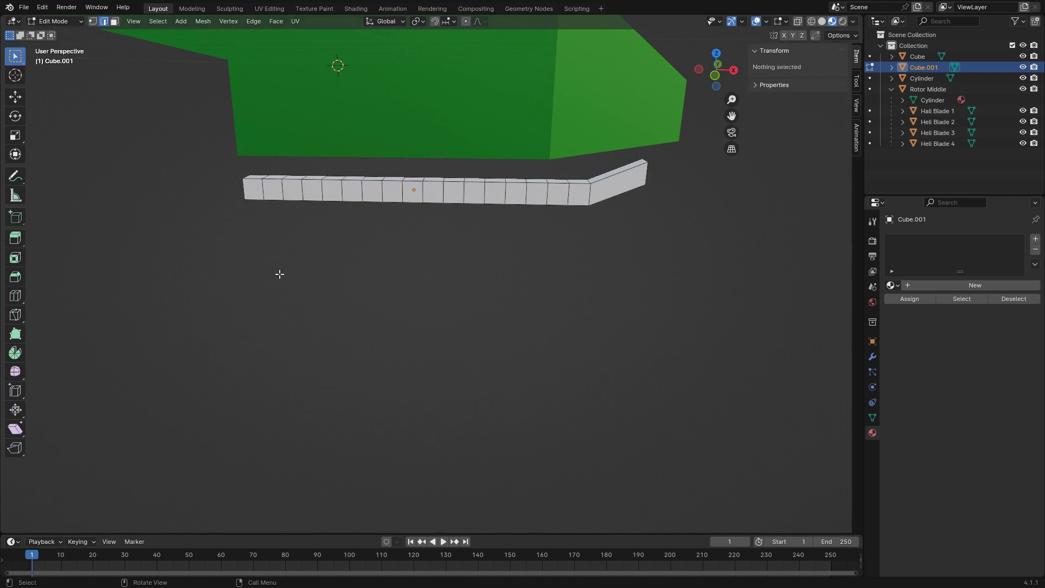
middle_click_drag(318, 250, 333, 235)
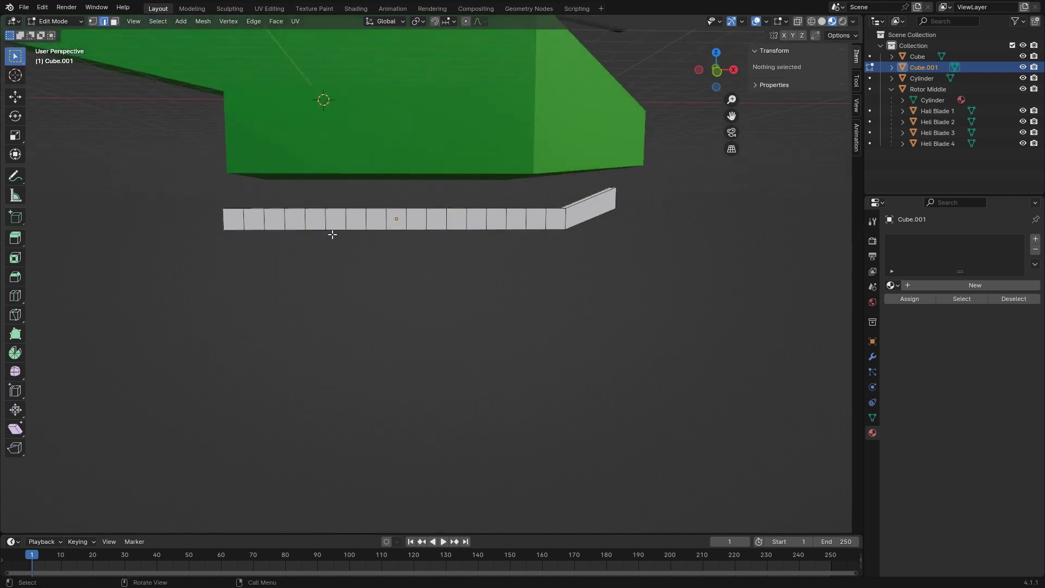
key("KP_1")
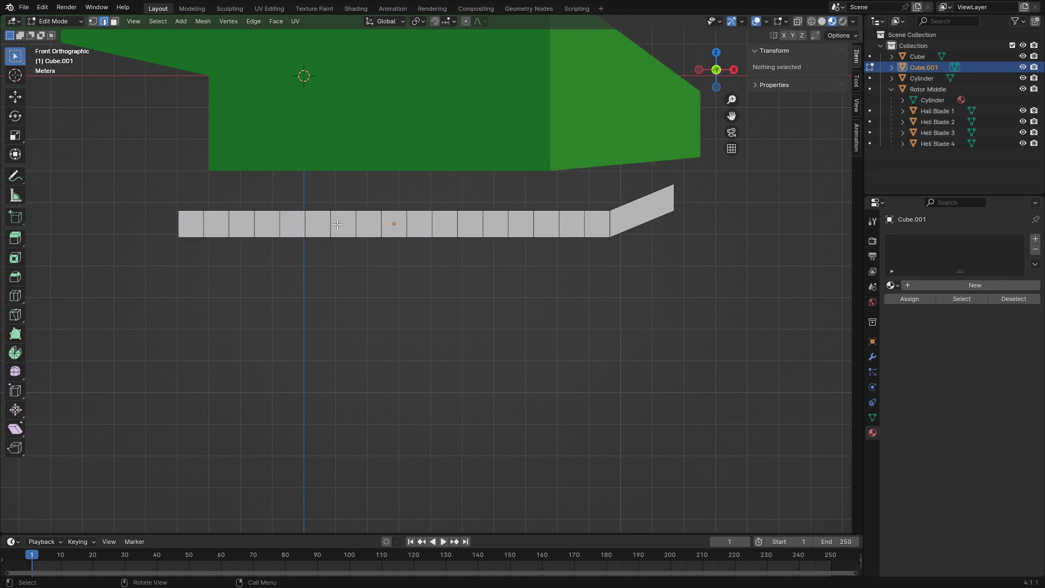
mouse_move(516, 217)
middle_mouse_down()
mouse_move(516, 229)
mouse_move(521, 203)
middle_mouse_up()
Select the two top edges of the skid where the struts will rise.
left_click(522, 187)
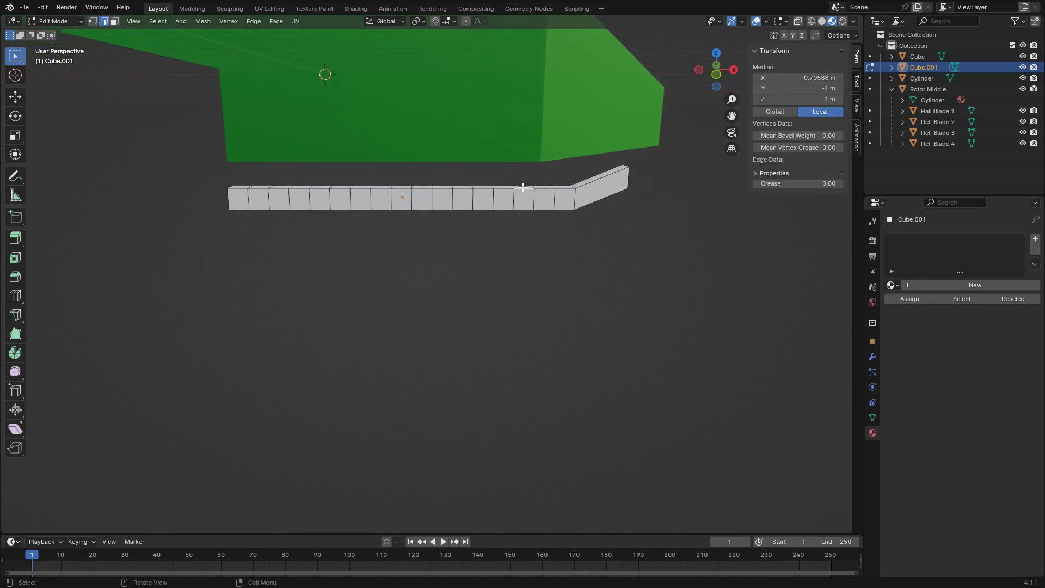
left_click(299, 187, "ctrl")
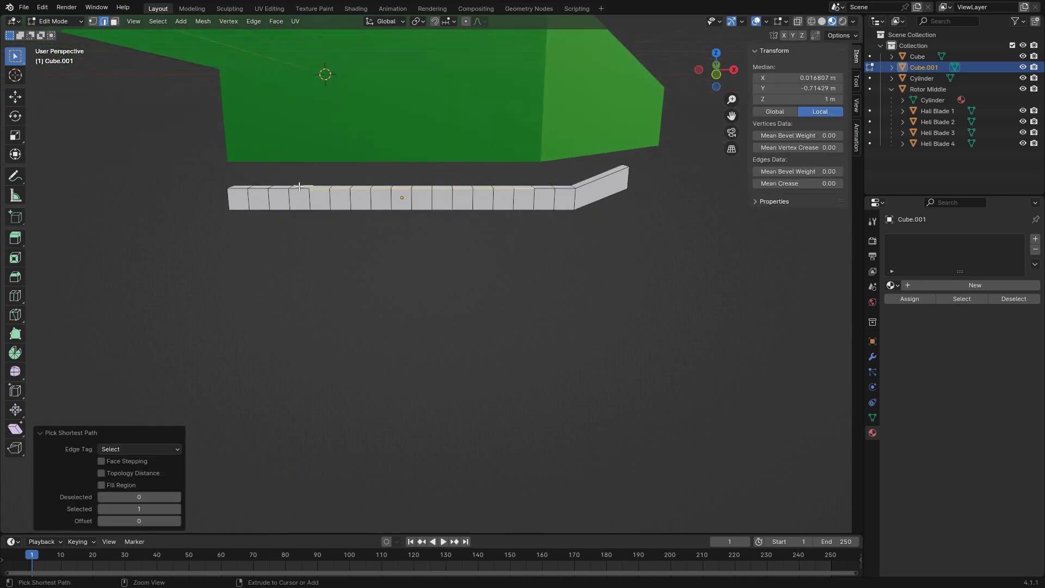
left_click(529, 183)
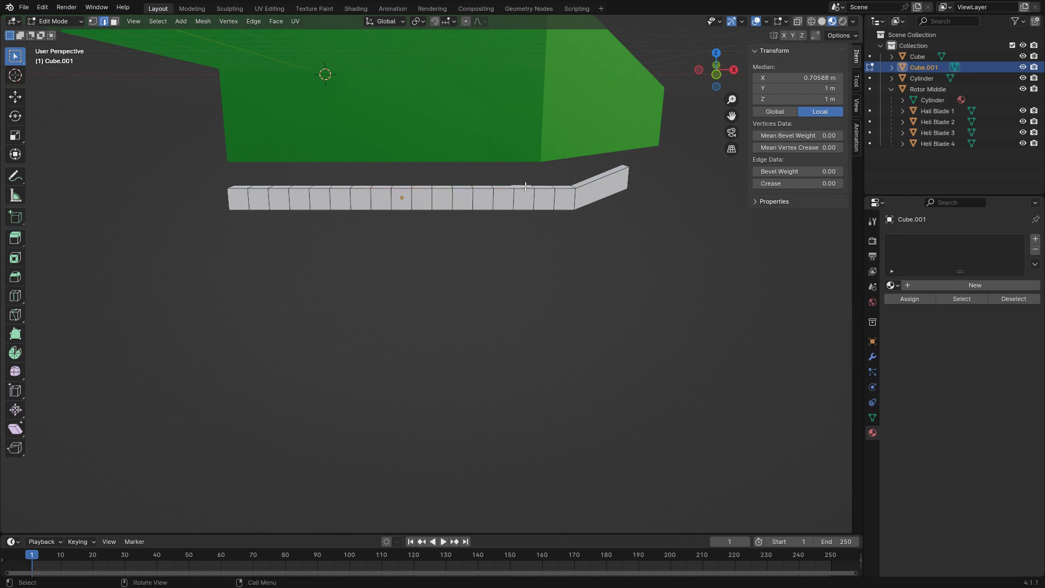
left_click(525, 188)
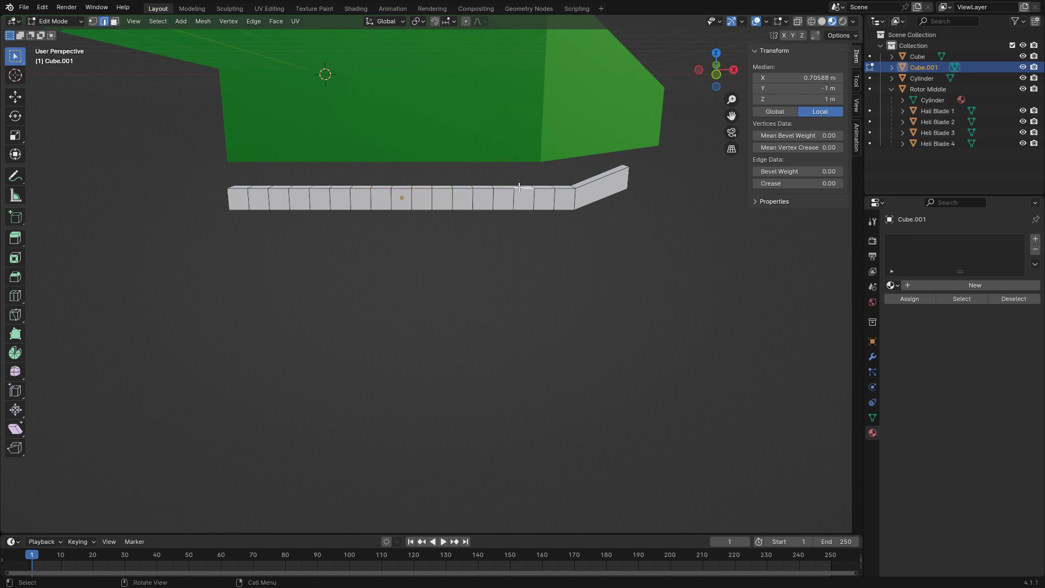
left_click(300, 186, "shift")
key("KP_1")
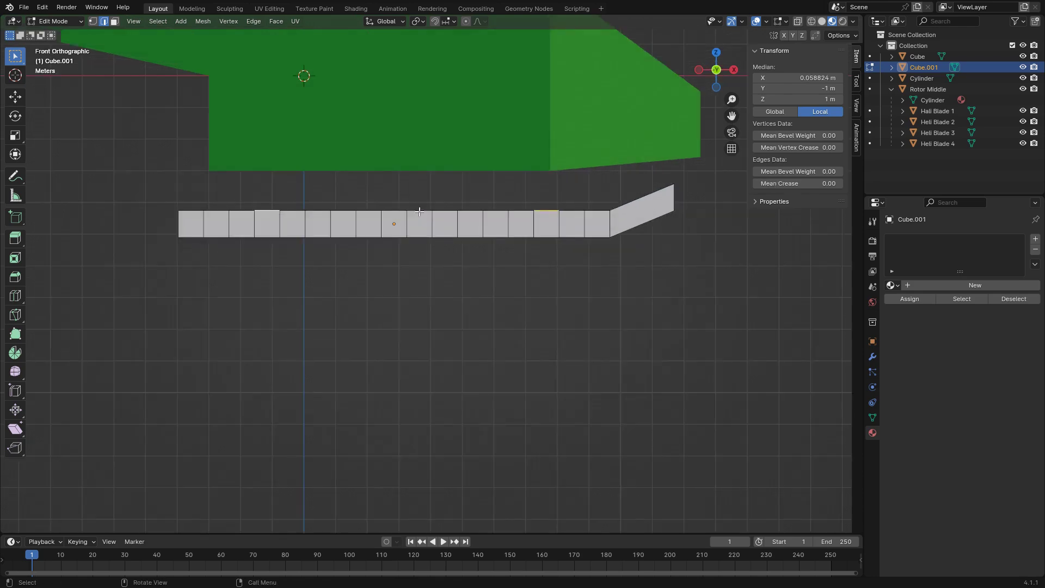
Extrude the two top edges 1.2717 m up to the green body's underside.
key("e")
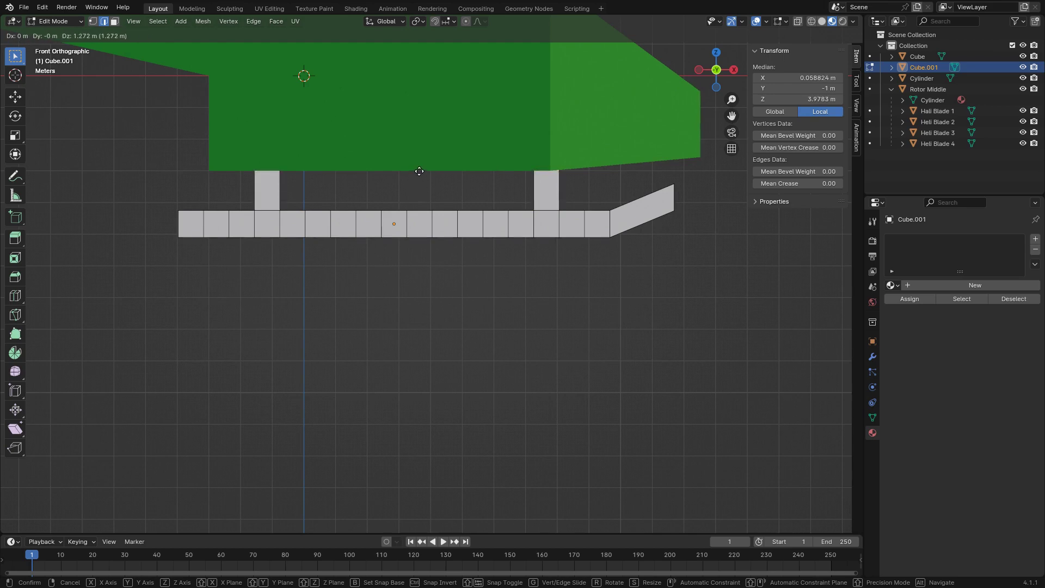
left_click(420, 171)
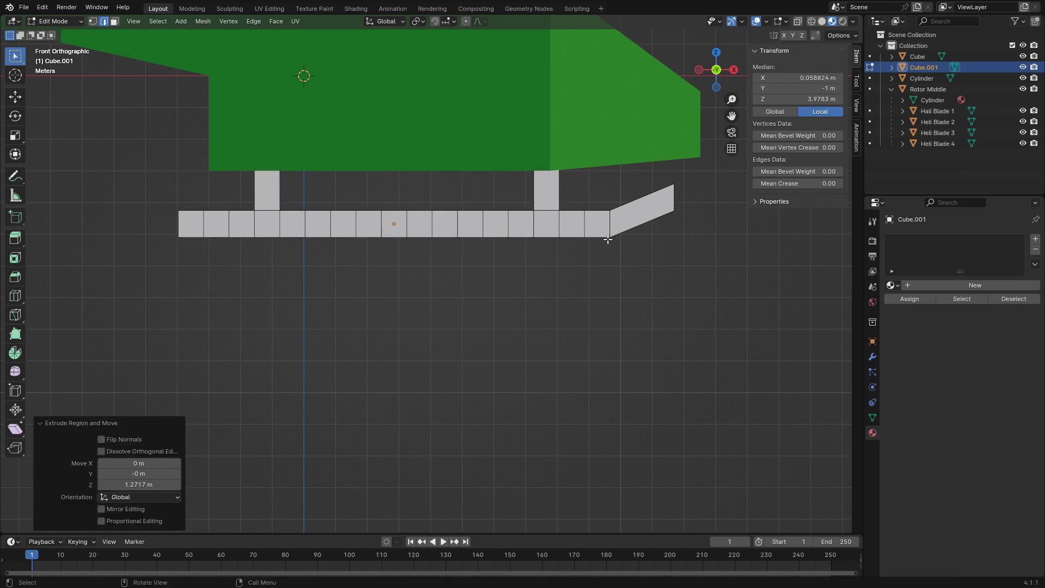
key("KP_3")
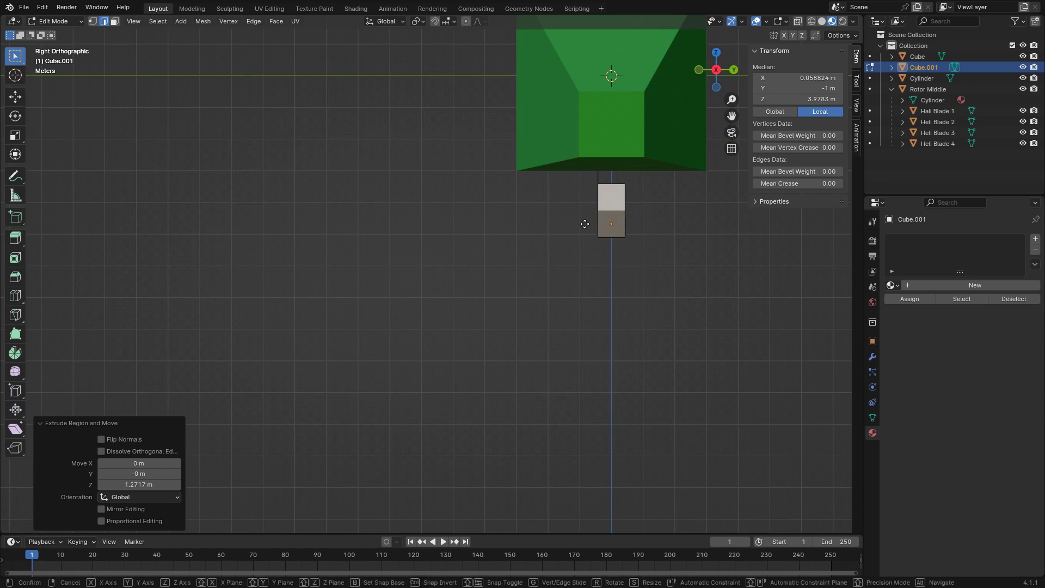
key("g")
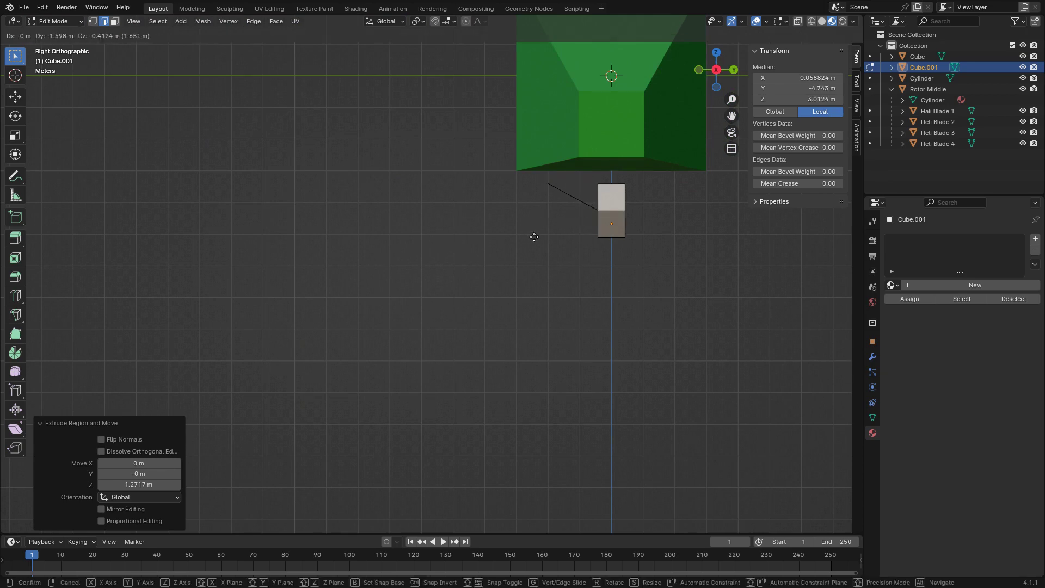
right_click(666, 225)
middle_click_drag(674, 225, 566, 238)
Undo the edge-extruded struts and switch to face select mode.
left_click(115, 22)
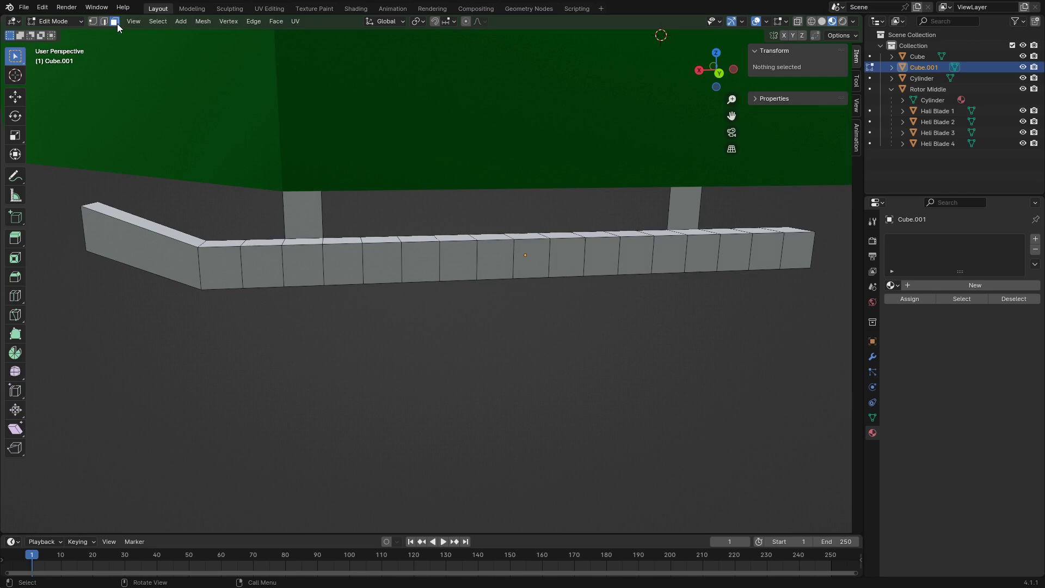
middle_click_drag(311, 208, 535, 197)
left_click(536, 197)
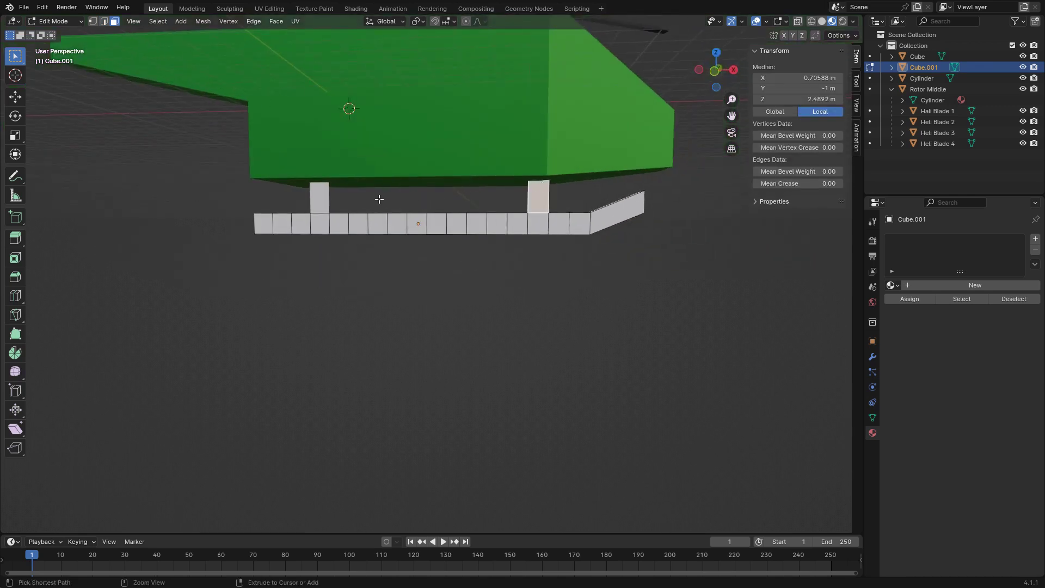
key("ctrl+z")
key("ctrl+z")
key("ctrl+z")
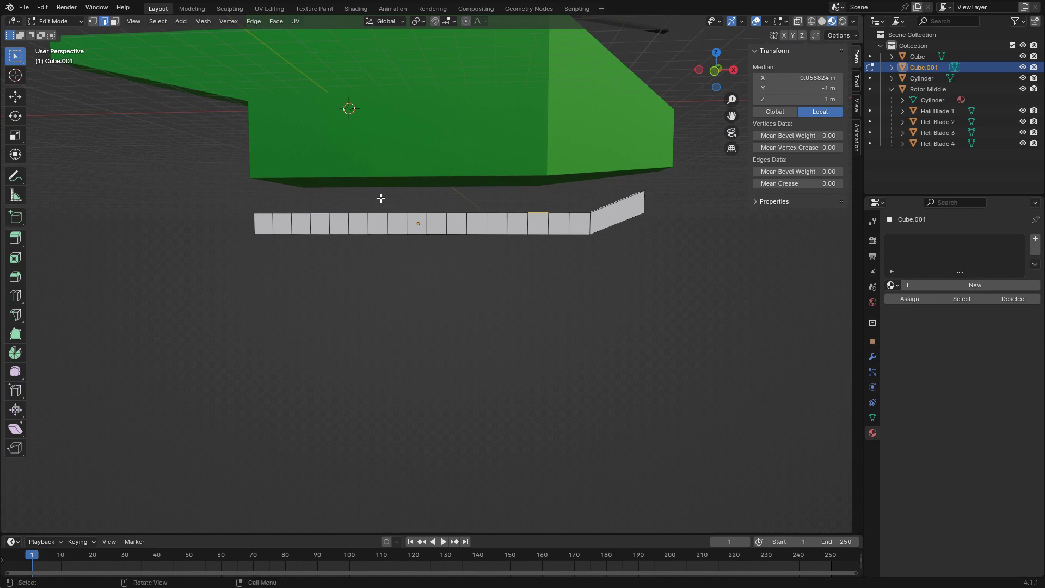
middle_click_drag(380, 196, 402, 219)
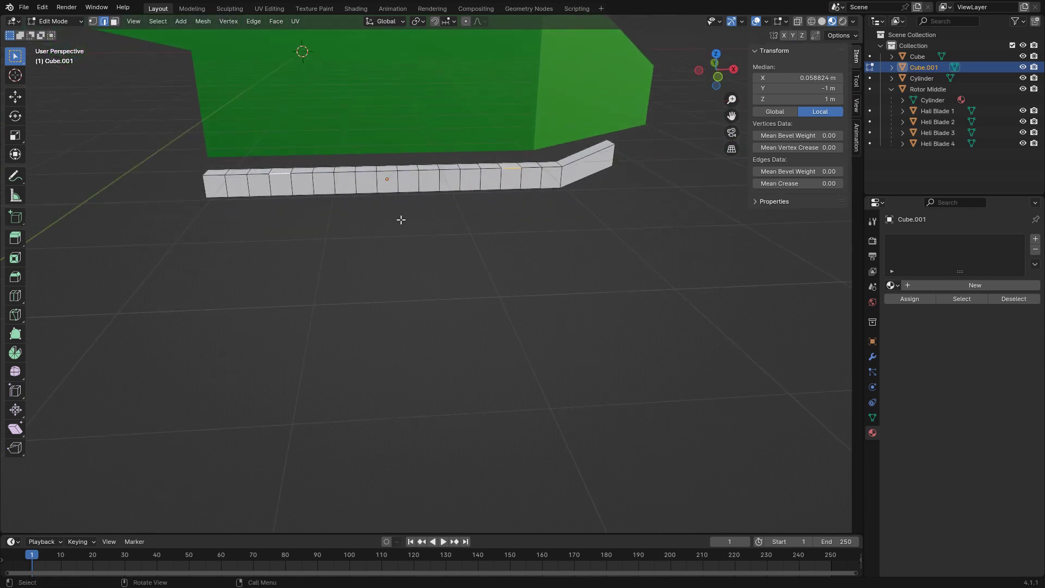
left_click(286, 171)
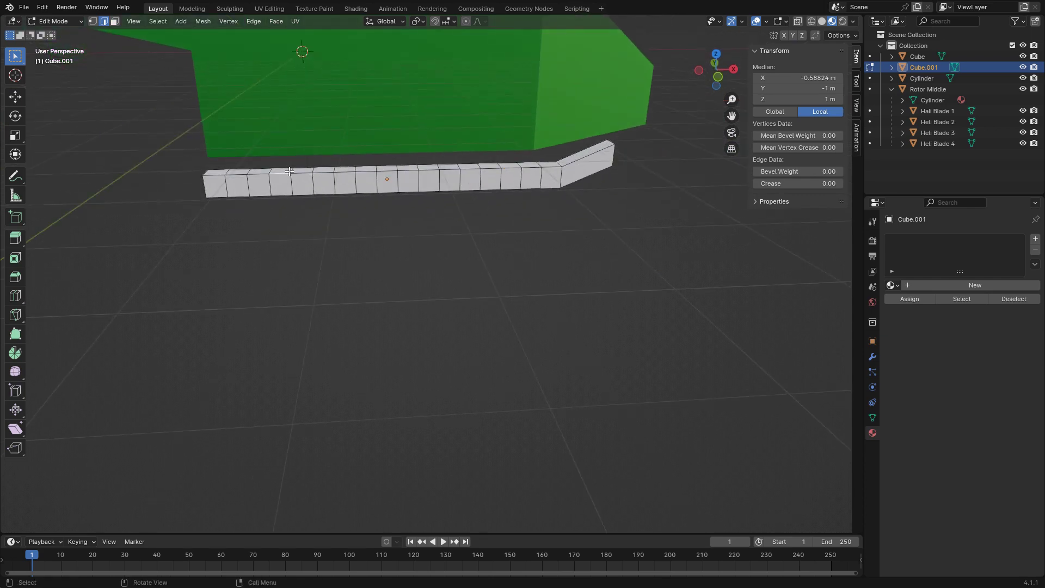
left_click(114, 21)
Select two top faces of the skid and extrude them up into solid struts.
left_click(265, 172)
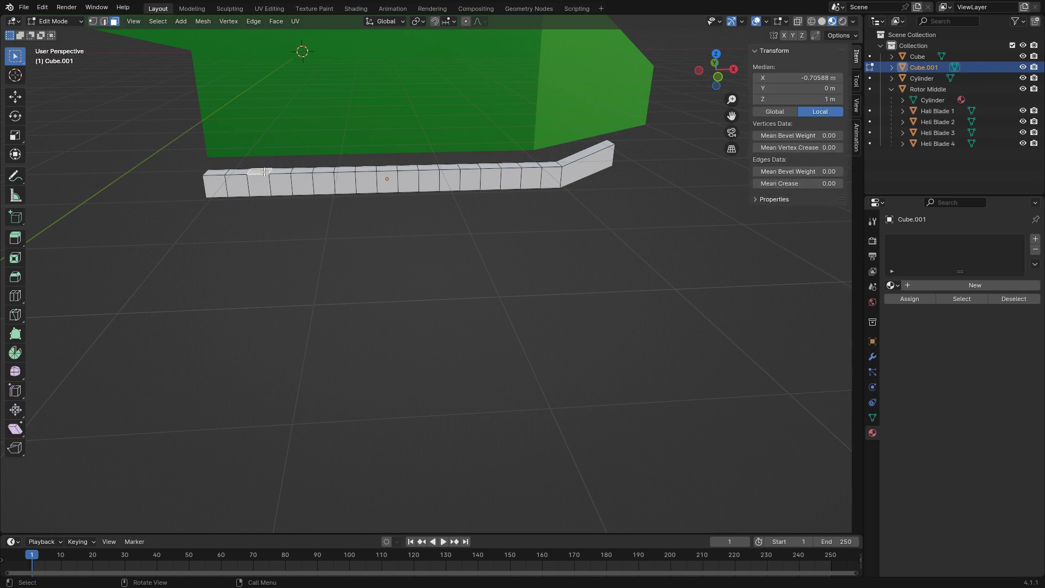
left_click(492, 166, "shift")
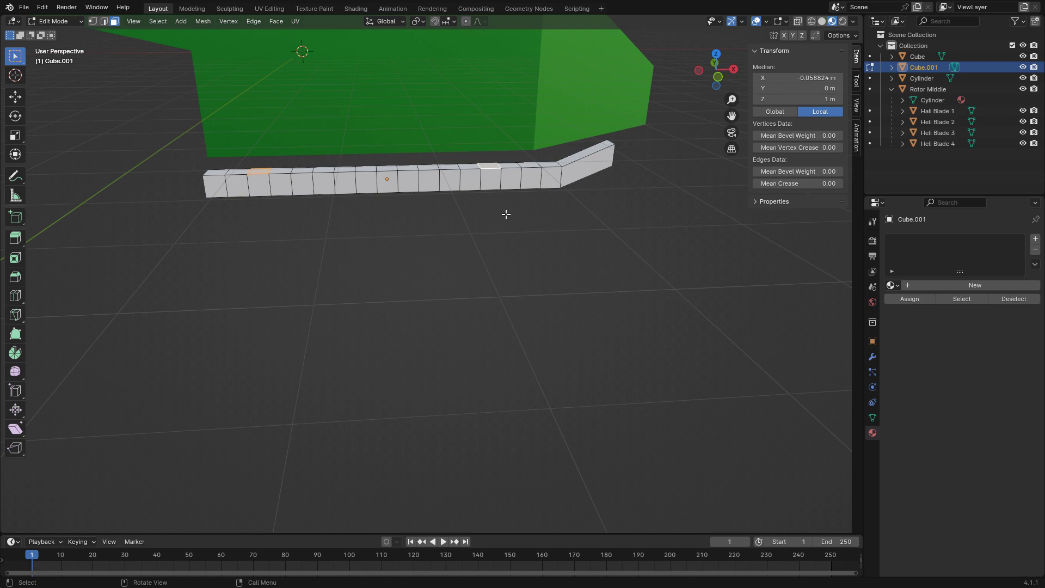
key("KP_1")
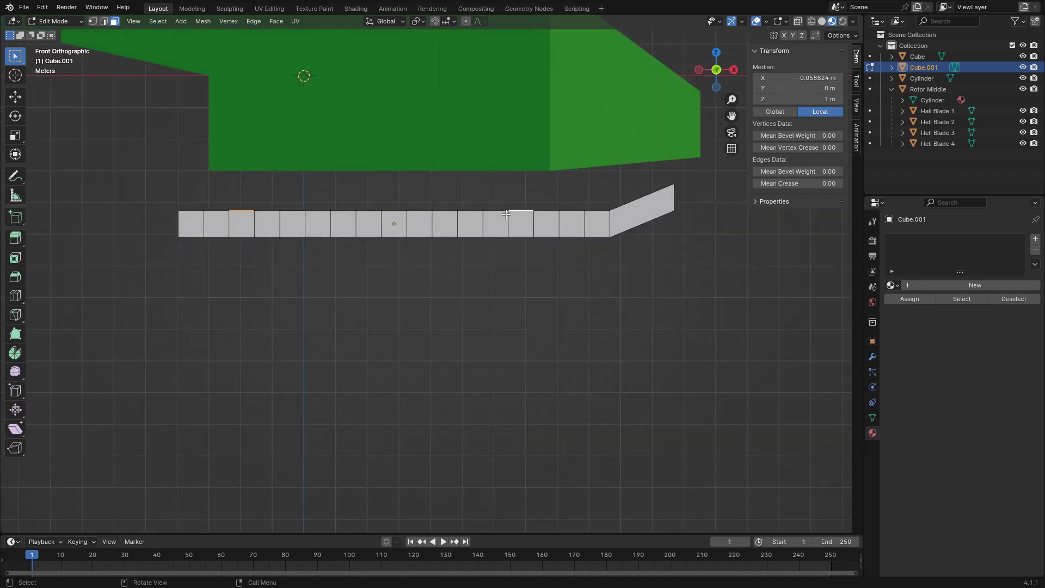
key("e")
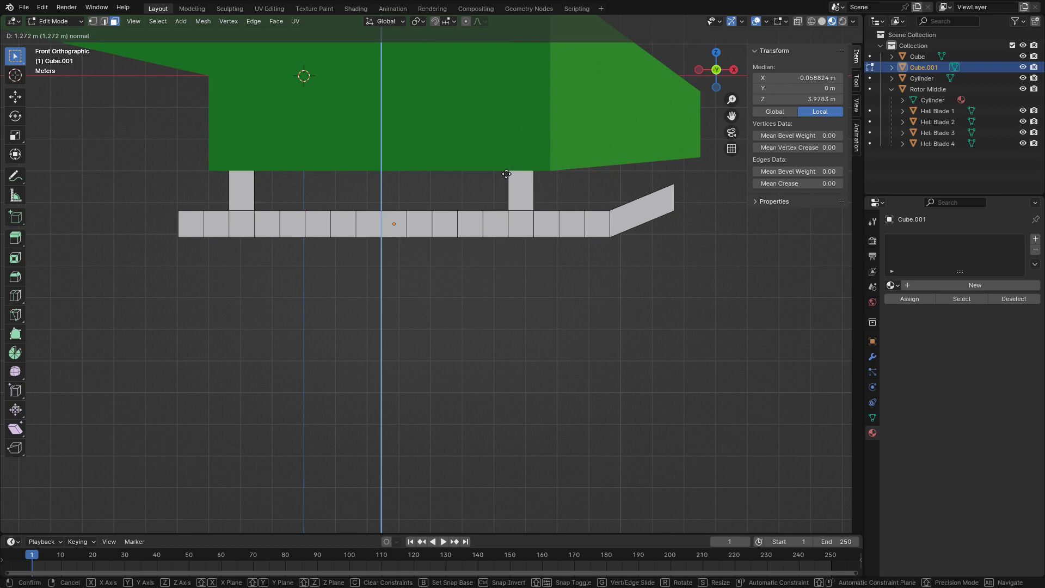
left_click(506, 174)
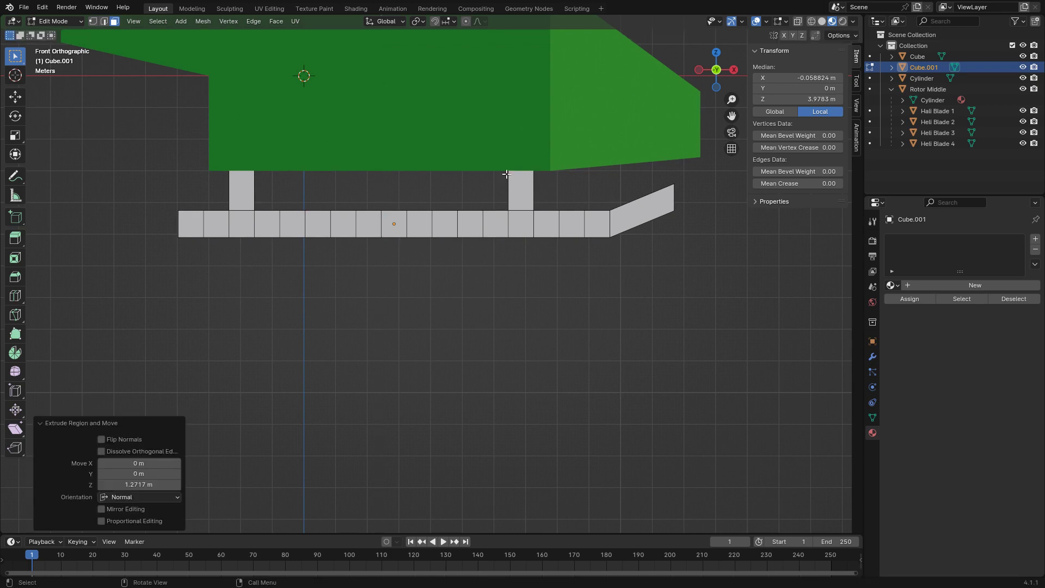
key("KP_3")
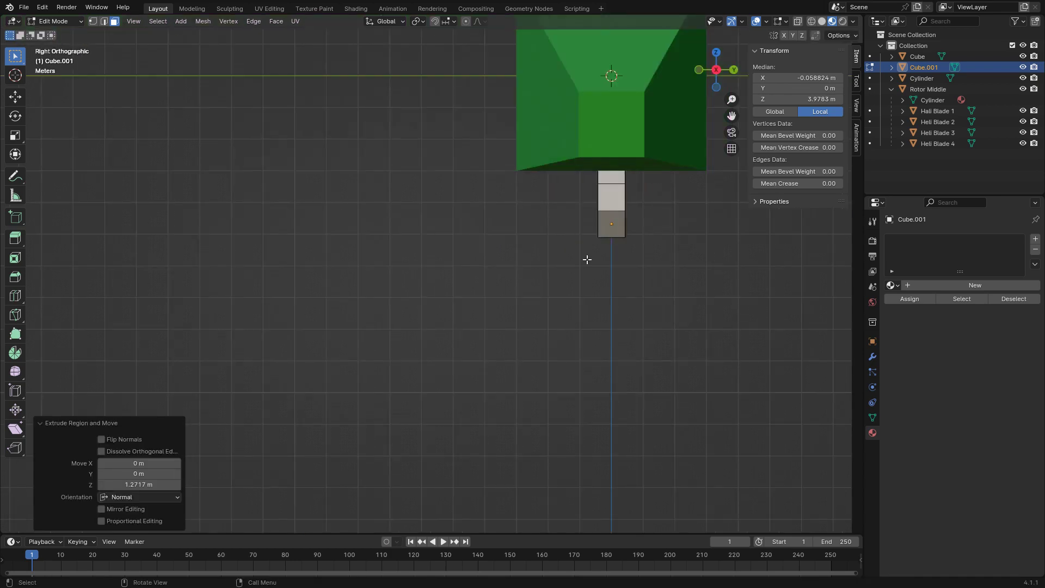
middle_click_drag(586, 259, 536, 272)
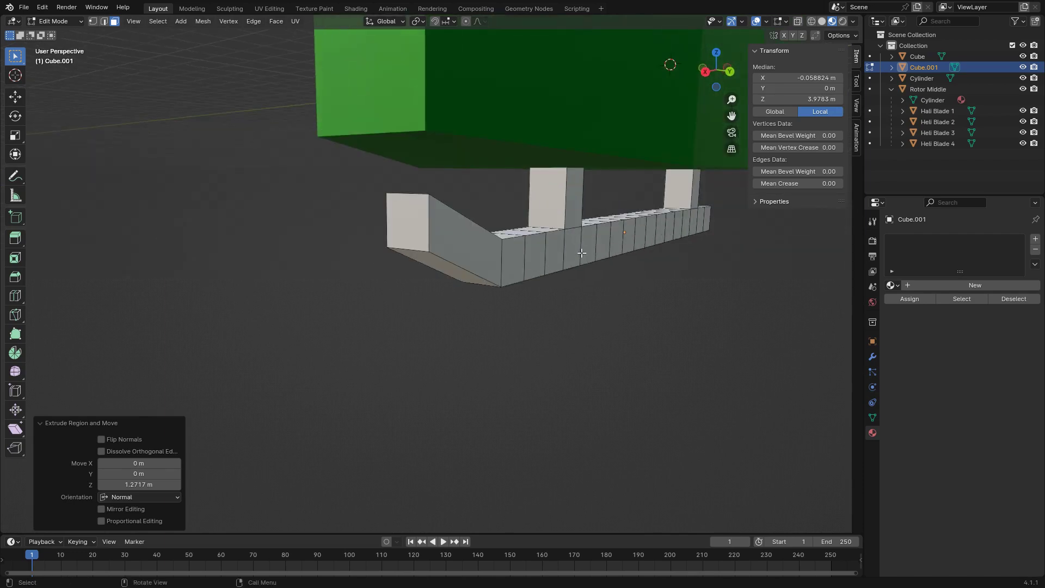
key("KP_1")
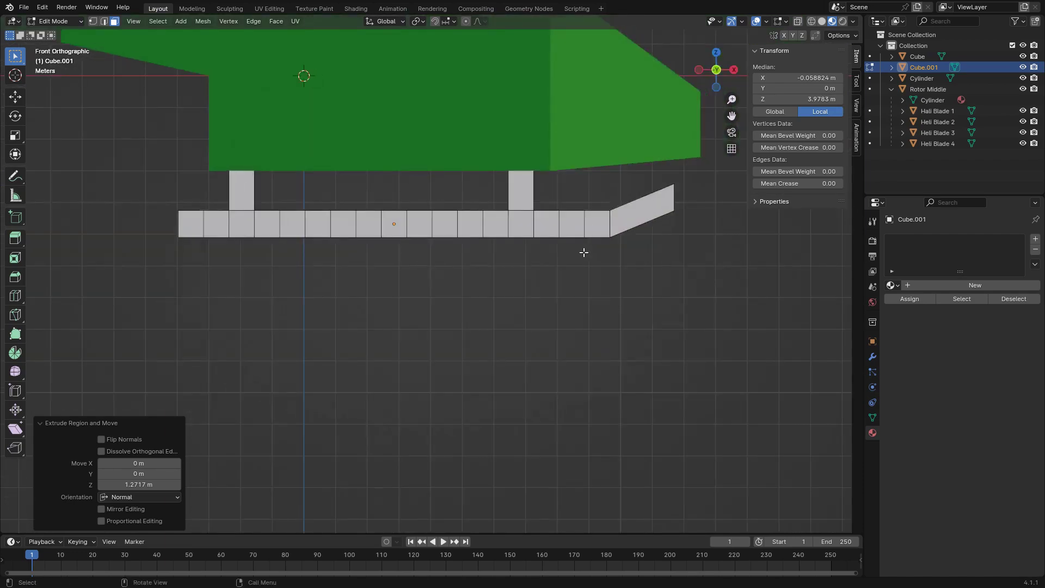
key("KP_3")
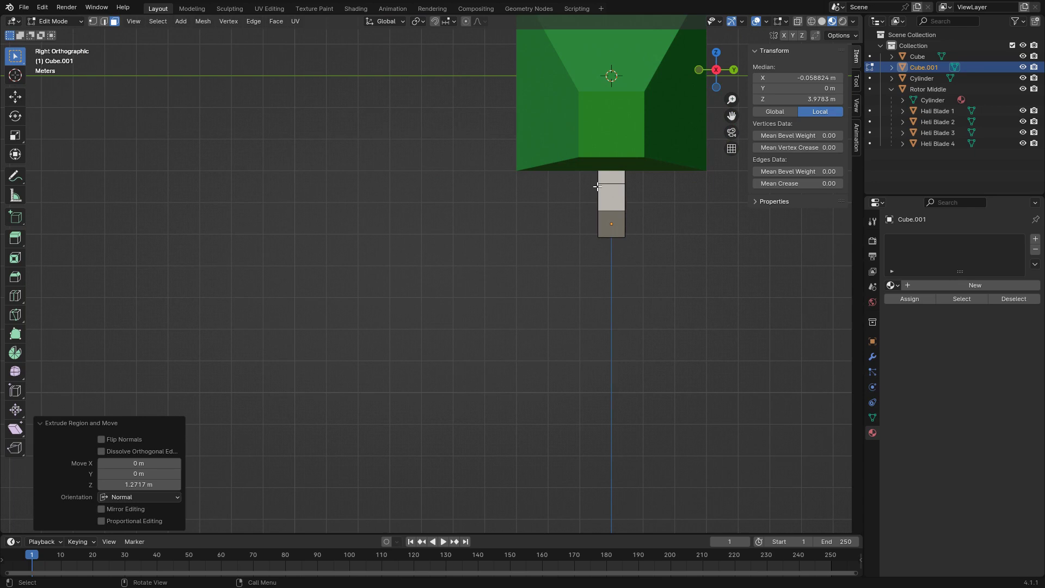
Shift the strut tops 0.70458 m along Y so they slant, then return to Object Mode.
key("g")
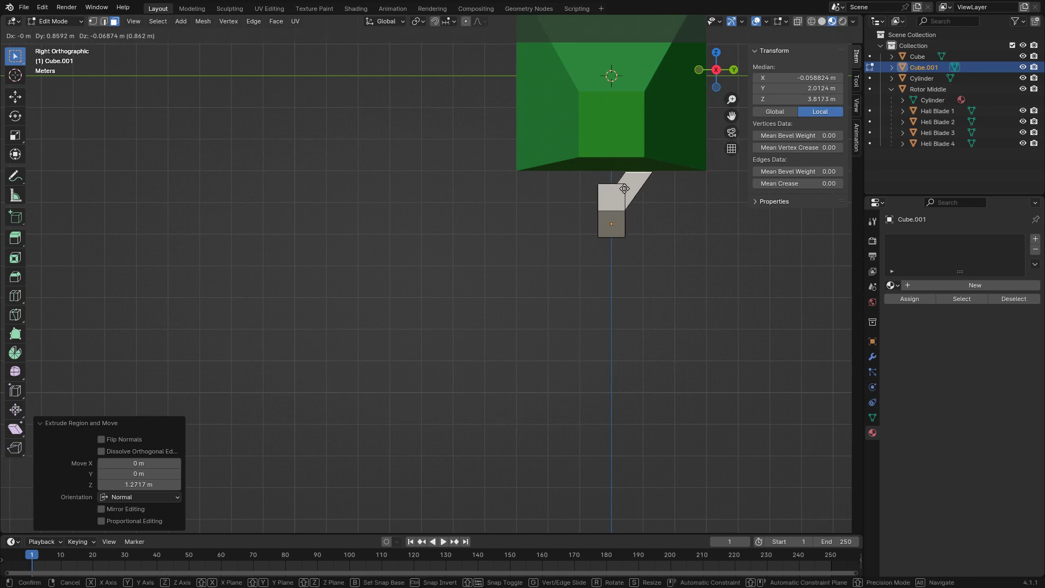
left_click(620, 188)
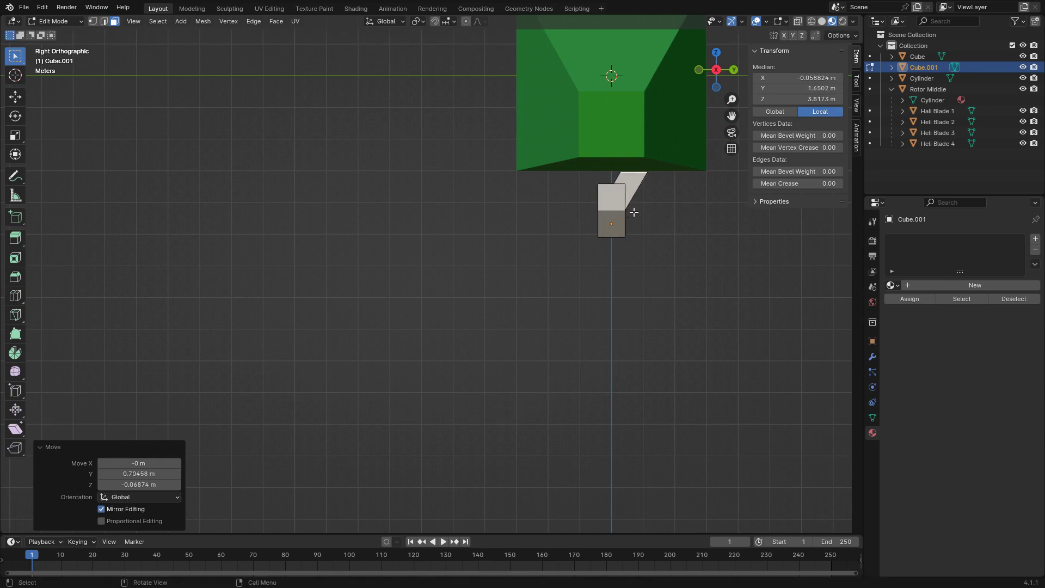
middle_click_drag(640, 212, 610, 268)
key("Tab")
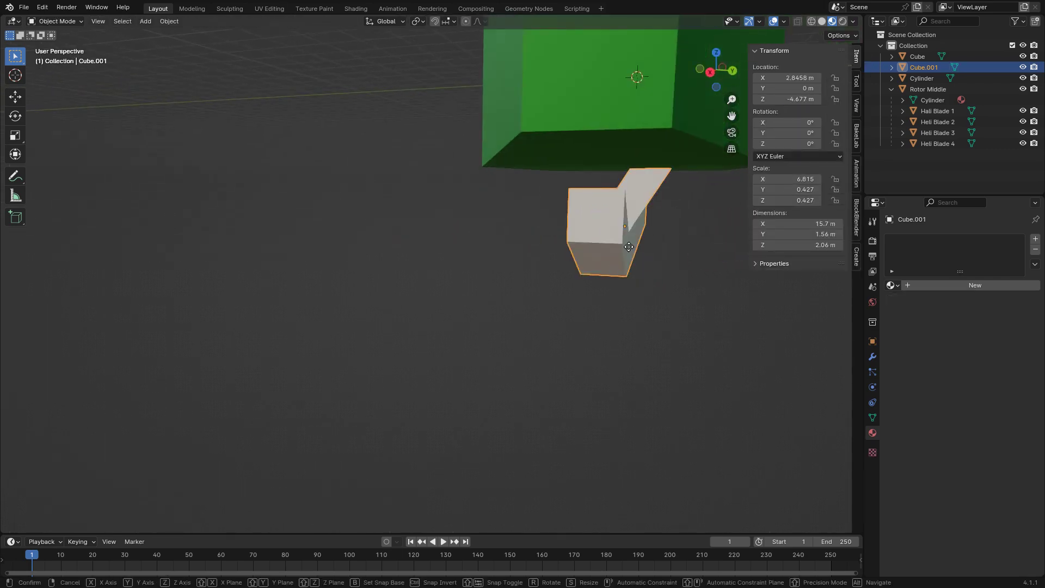
In Right view, move the skid along Y by -2.9558 m to sit beside the body.
type("gx3")
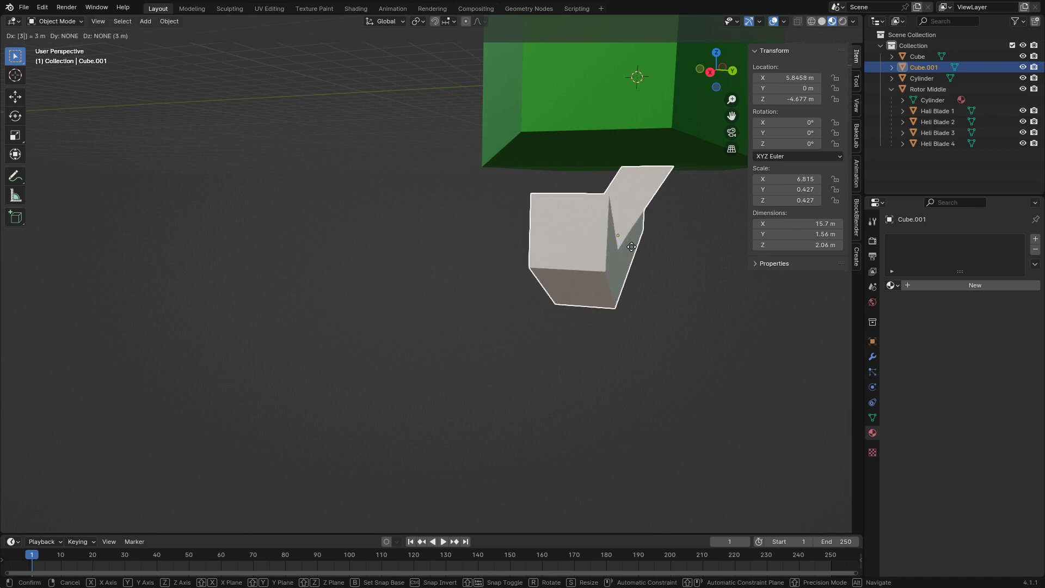
key("Escape")
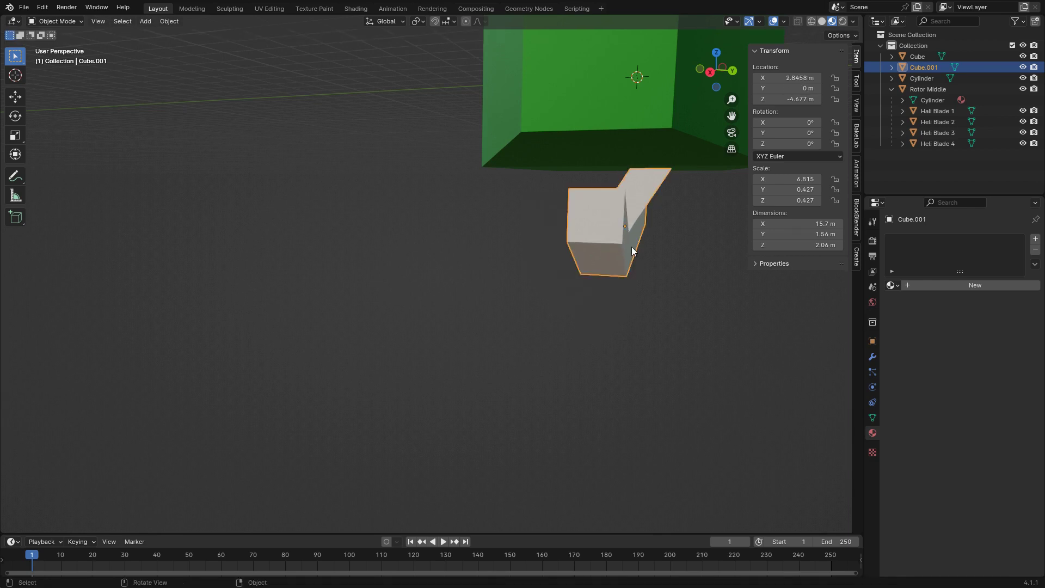
middle_click_drag(447, 221, 459, 233)
key("KP_3")
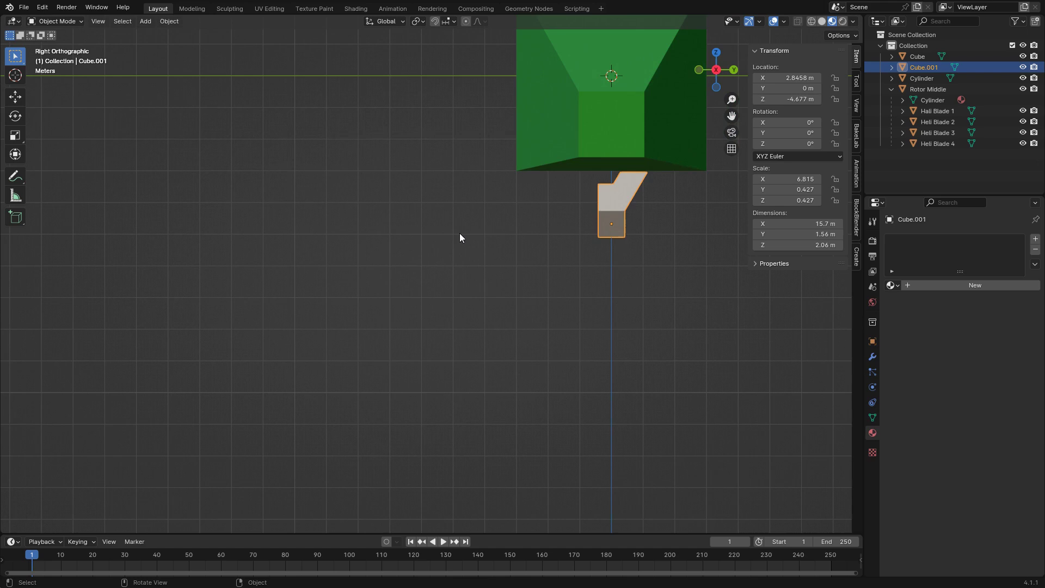
key("g")
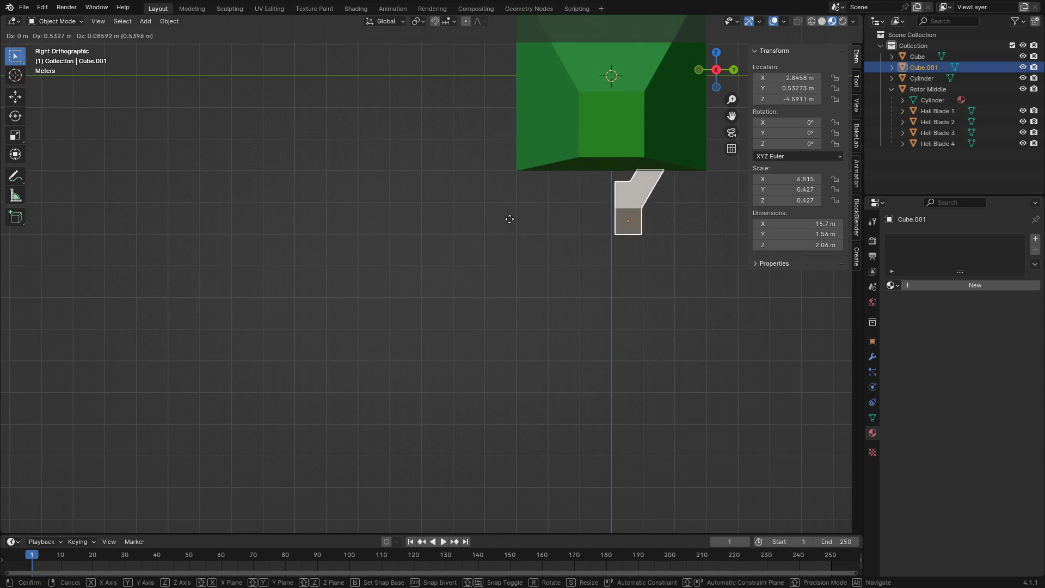
key("y")
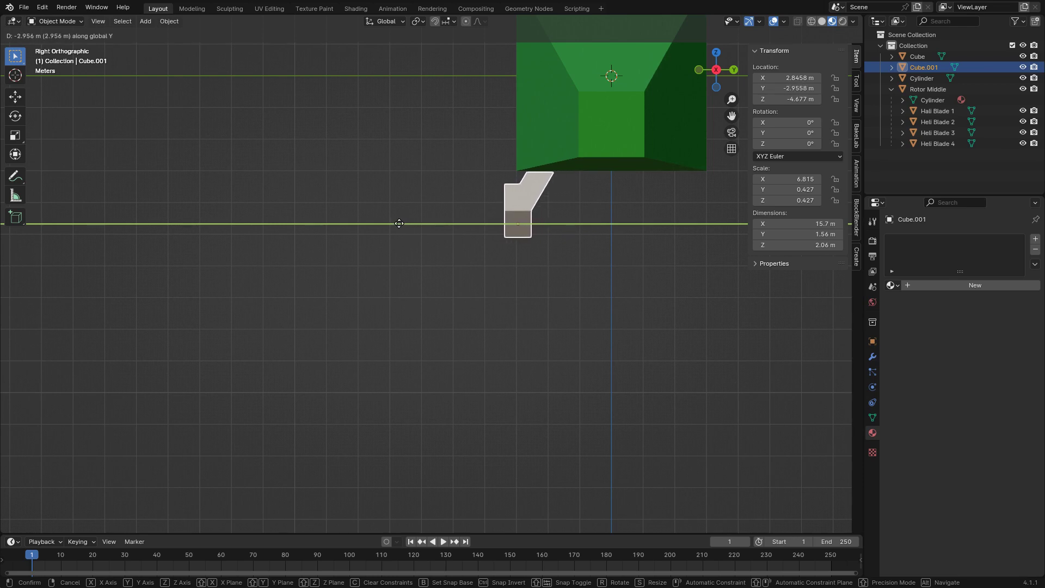
left_click(400, 227)
middle_click_drag(400, 228, 409, 248)
mouse_move(528, 255)
middle_mouse_down()
mouse_move(558, 250)
mouse_move(544, 256)
middle_mouse_up()
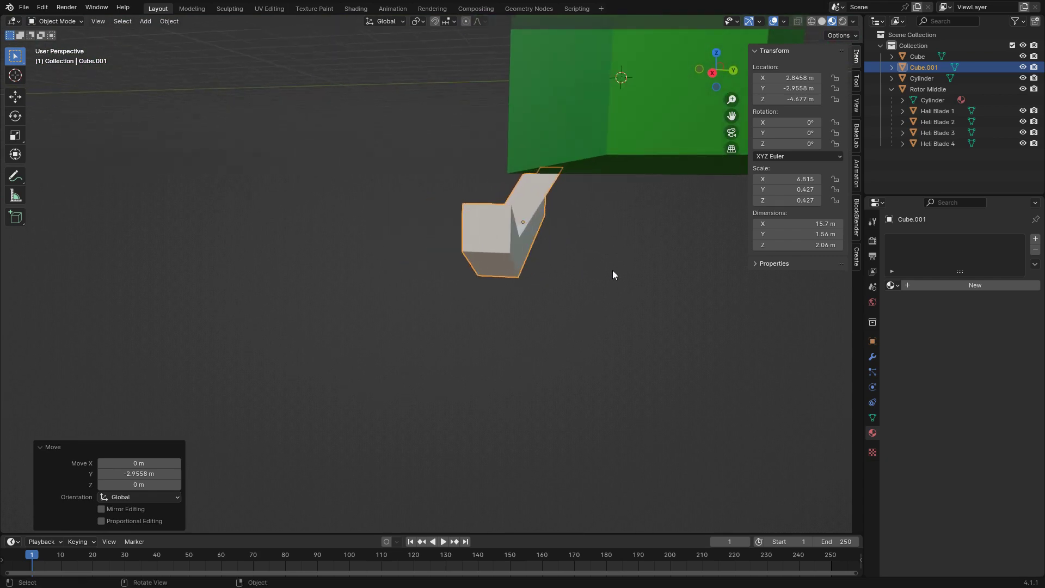
Add a Mirror modifier to the skid piece Cube.001.
left_click(873, 358)
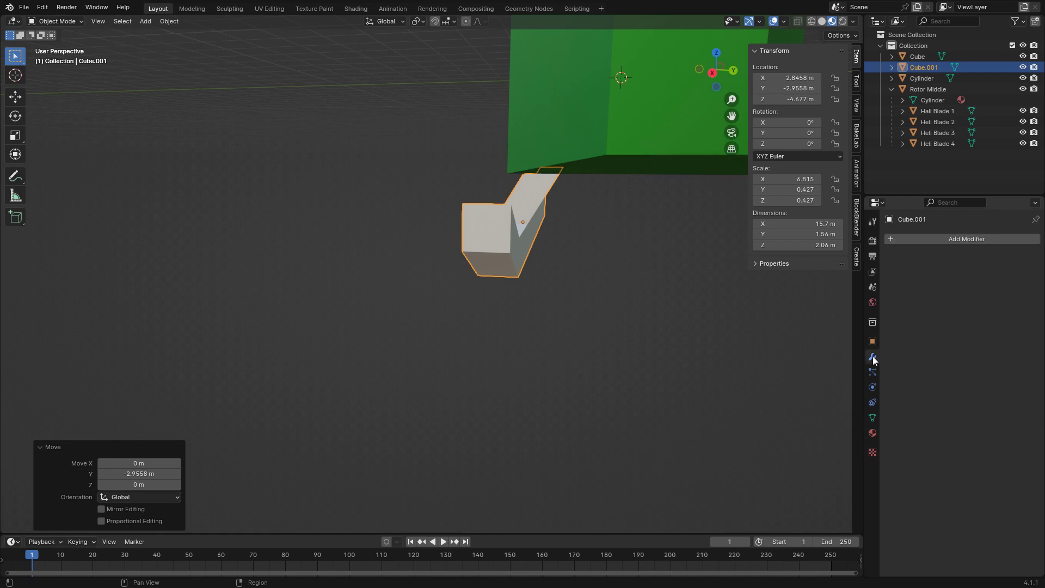
left_click(922, 239)
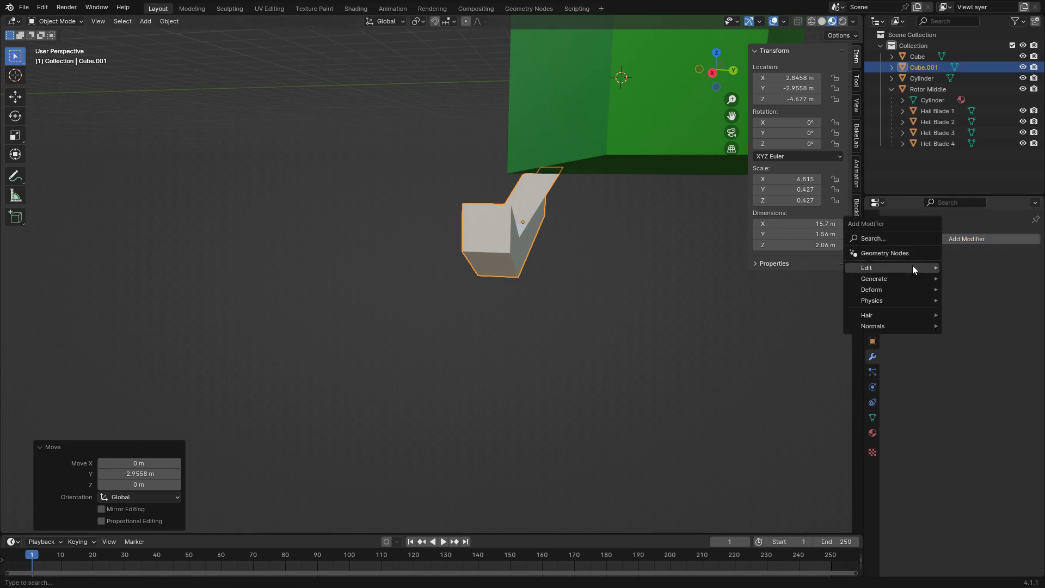
mouse_move(912, 278)
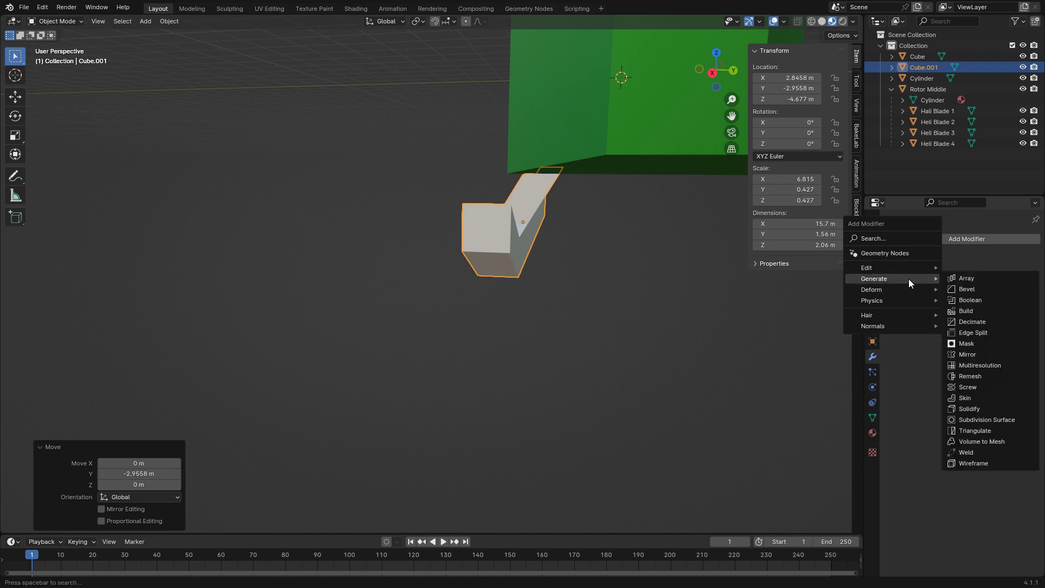
left_click(982, 353)
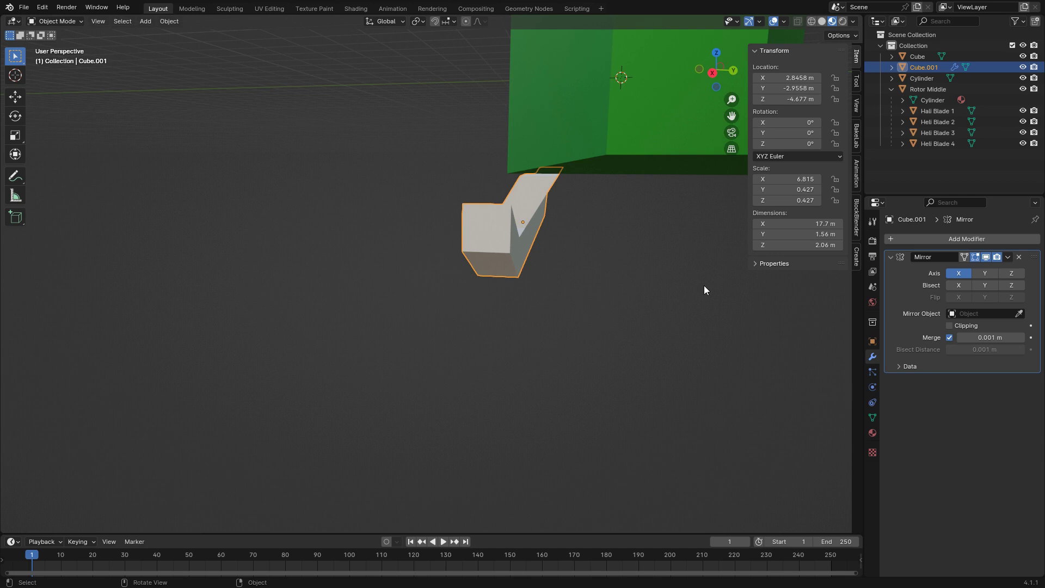
mouse_move(704, 285)
middle_mouse_down()
mouse_move(768, 285)
mouse_move(653, 283)
mouse_move(691, 276)
middle_mouse_up()
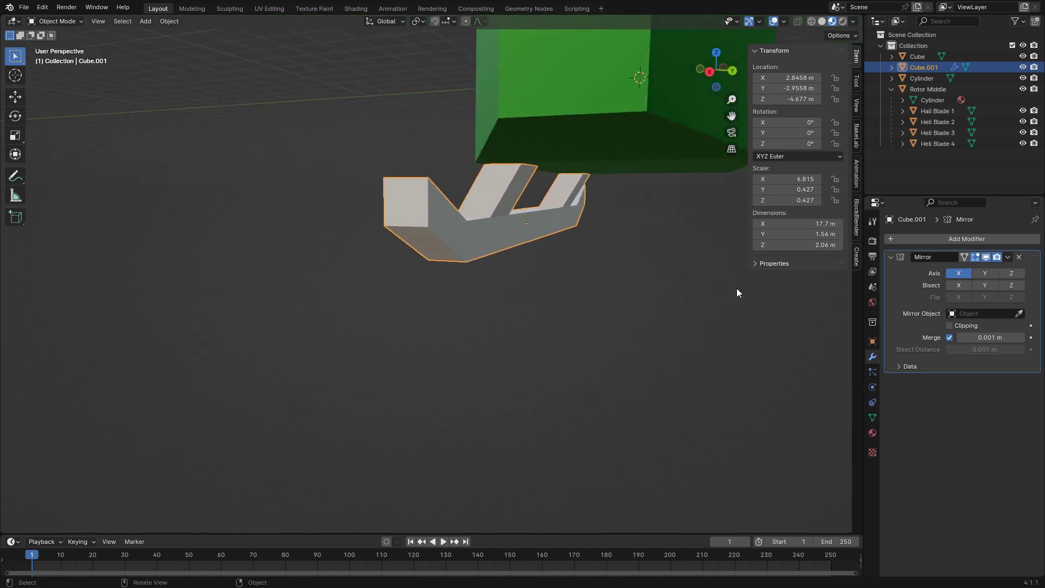
Toggle the Y and Z mirror axes off again and set Heli Blade 1 as Mirror Object.
left_click(992, 273)
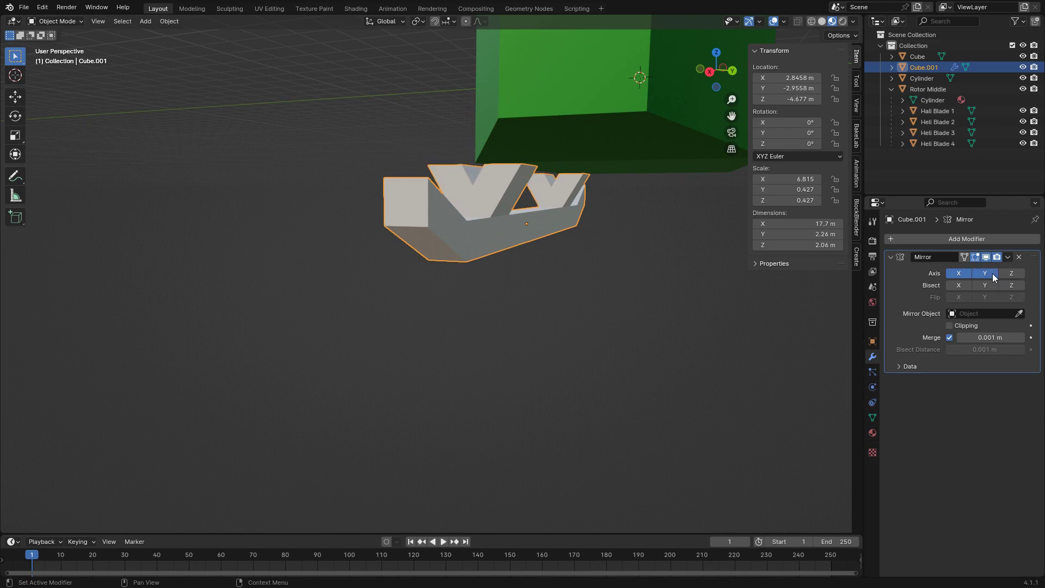
left_click(1011, 273)
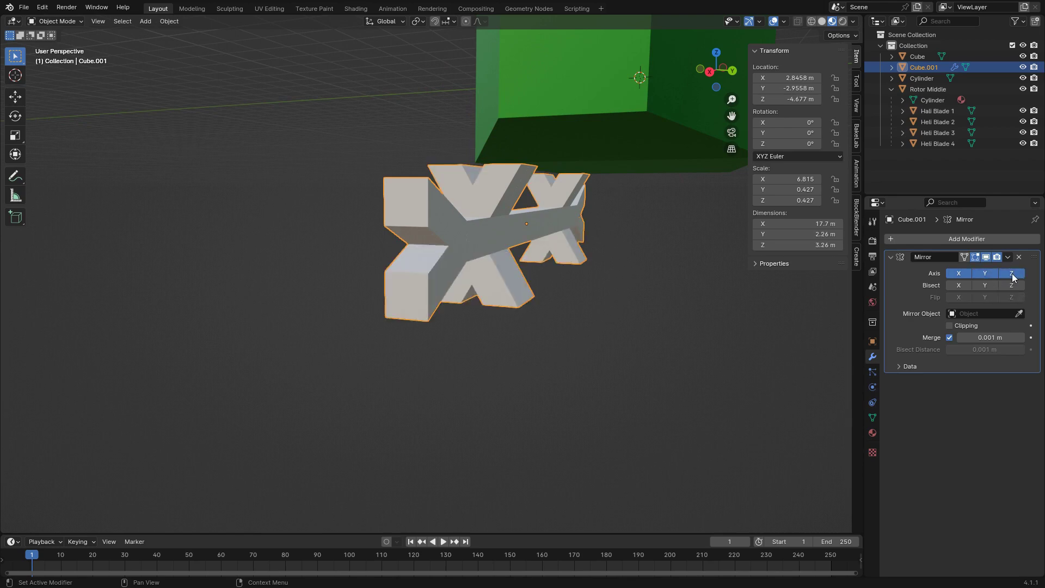
left_click_drag(1014, 278, 962, 274)
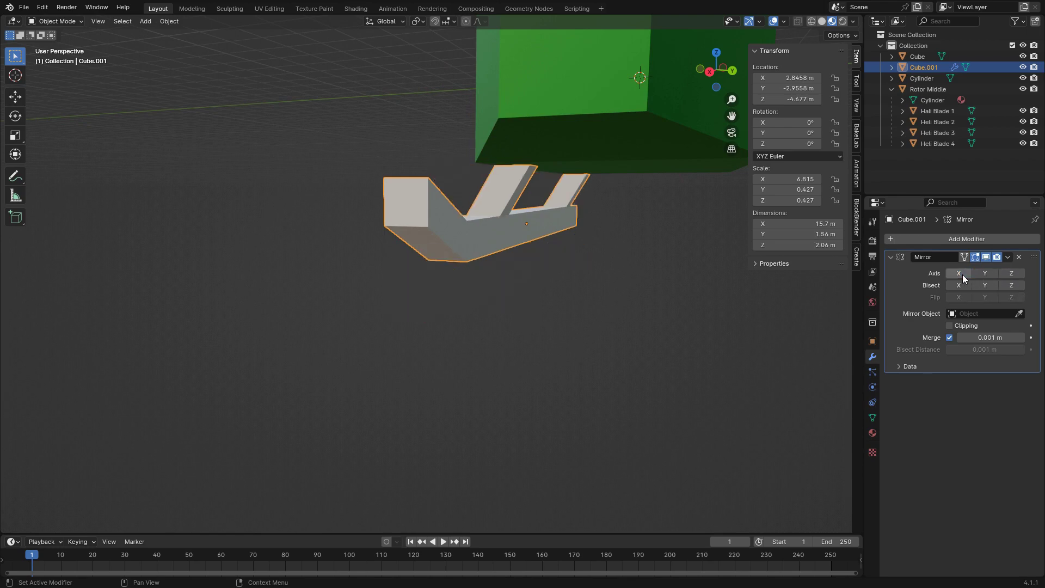
left_click(974, 313)
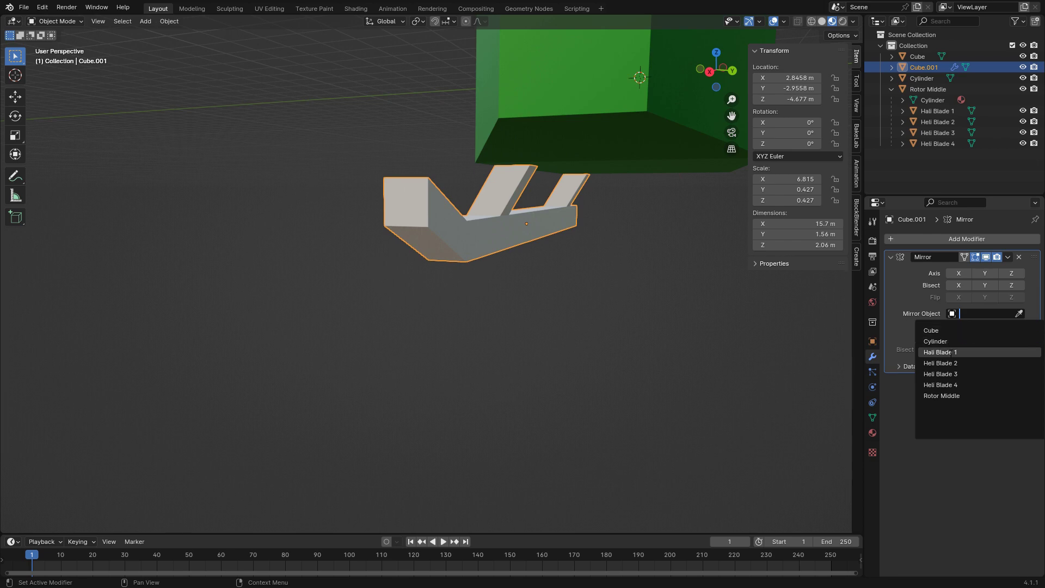
left_click(952, 352)
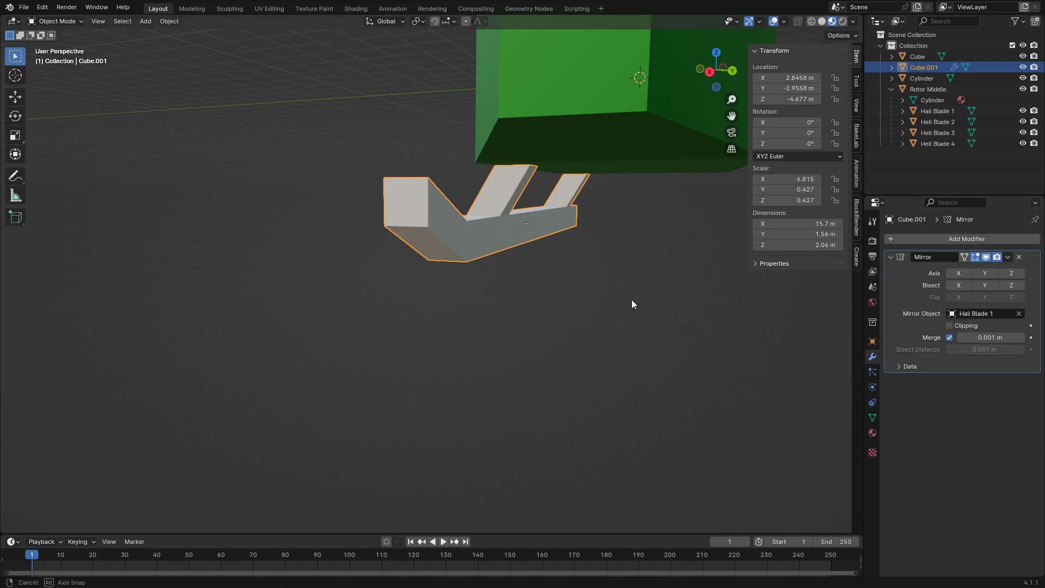
middle_click_drag(632, 299, 661, 308)
scroll(657, 272, "down", 6)
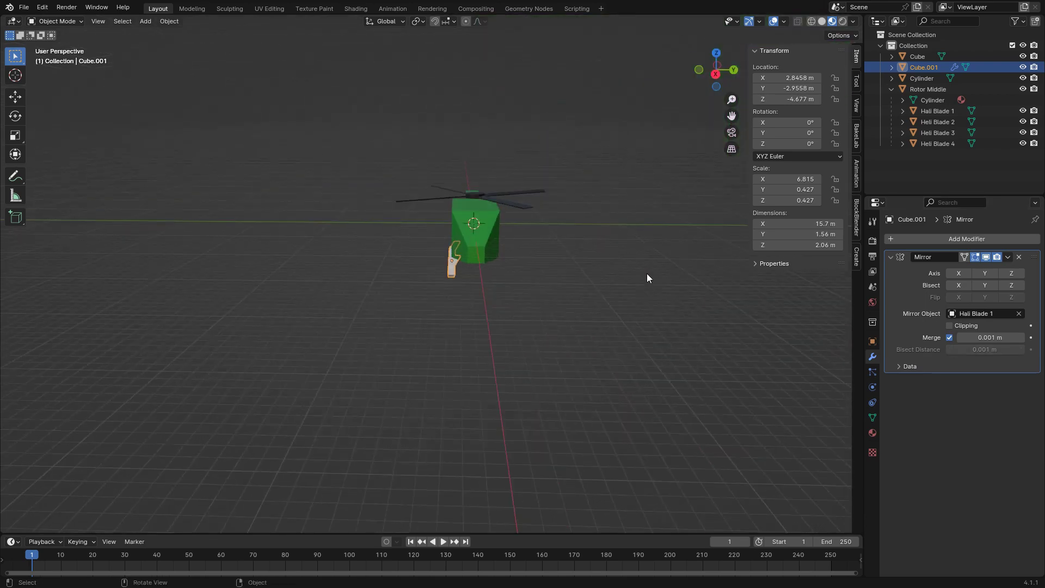
Change the skid's Mirror Object from Heli Blade 1 to the body Cube.
left_click(1019, 318)
left_click(980, 313)
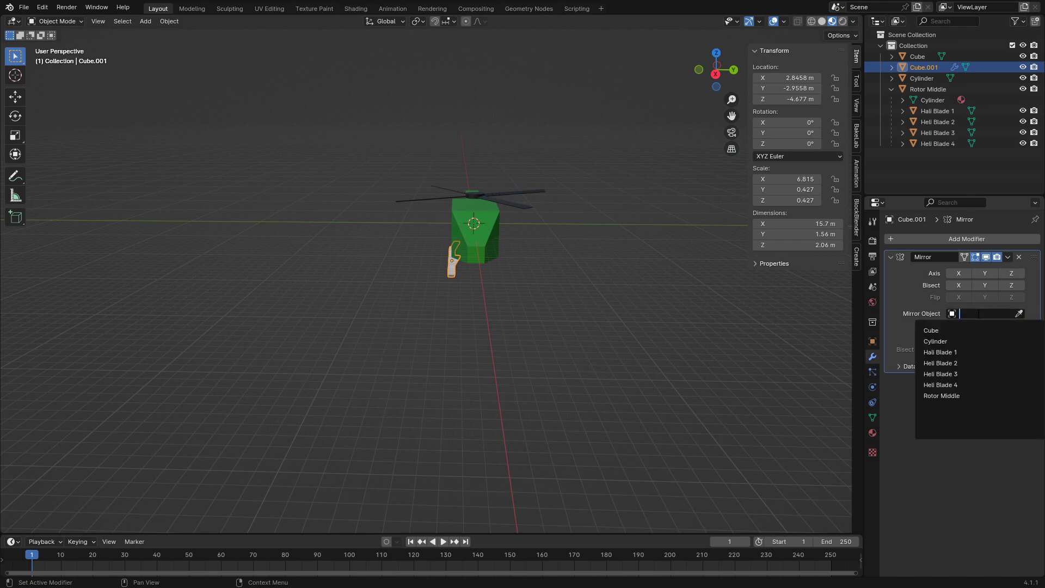
left_click(942, 331)
scroll(599, 298, "up", 8)
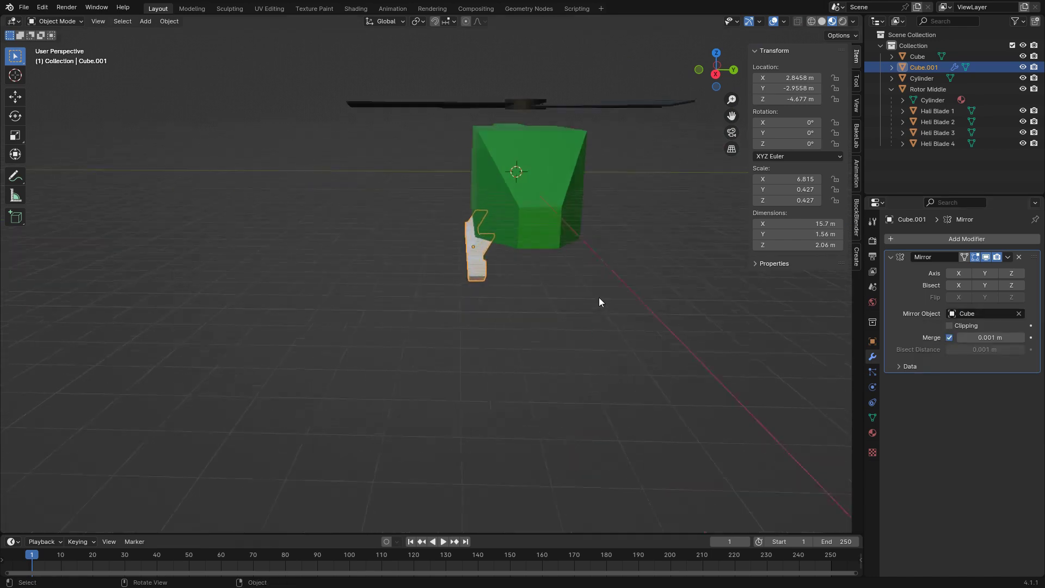
Mirror the skid along the Y axis only, leaving X switched off.
left_click(959, 273)
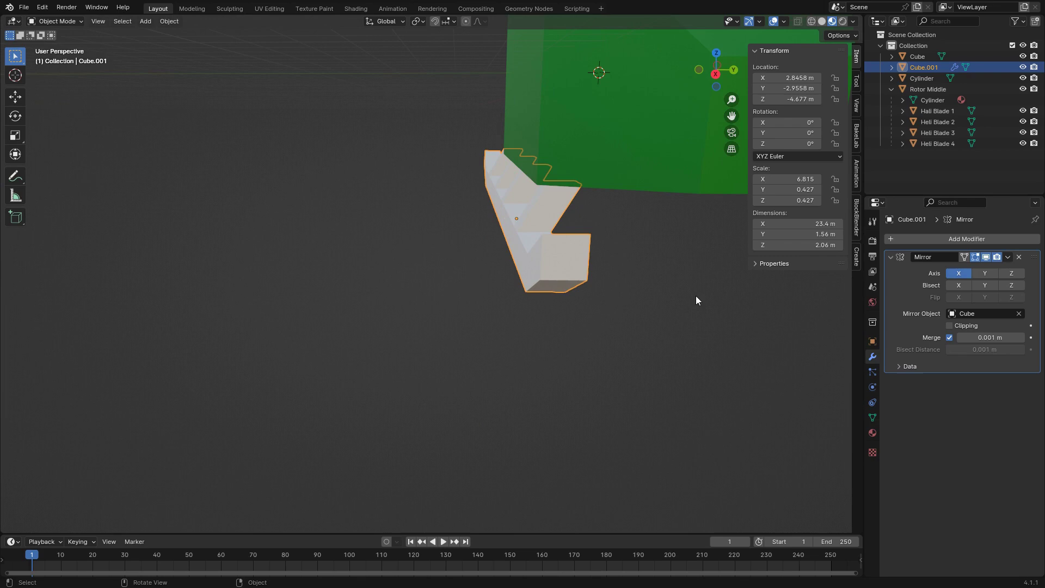
middle_click_drag(696, 296, 659, 279)
left_click(985, 273)
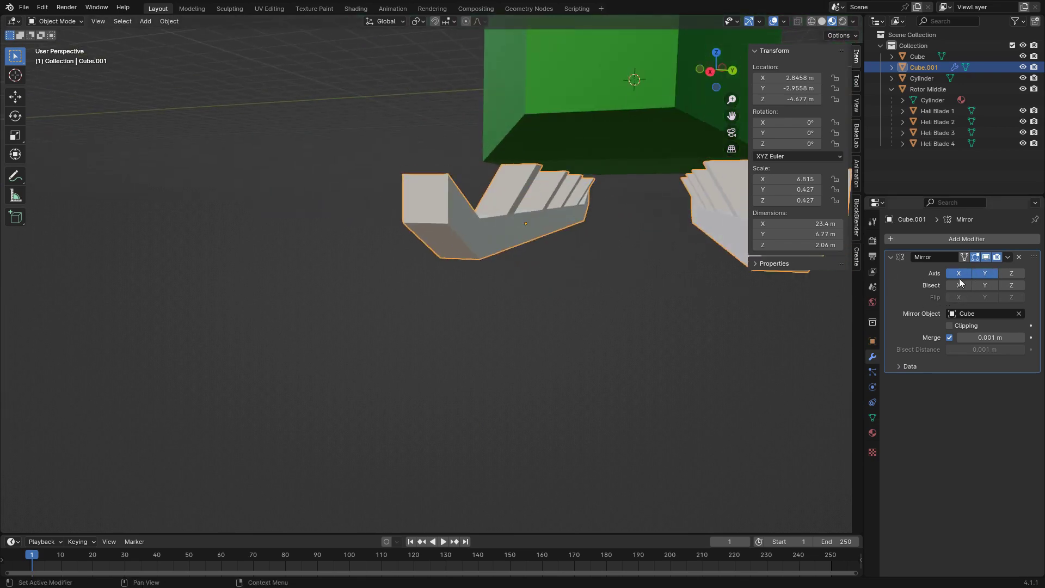
left_click(959, 273)
middle_click_drag(567, 306, 695, 306)
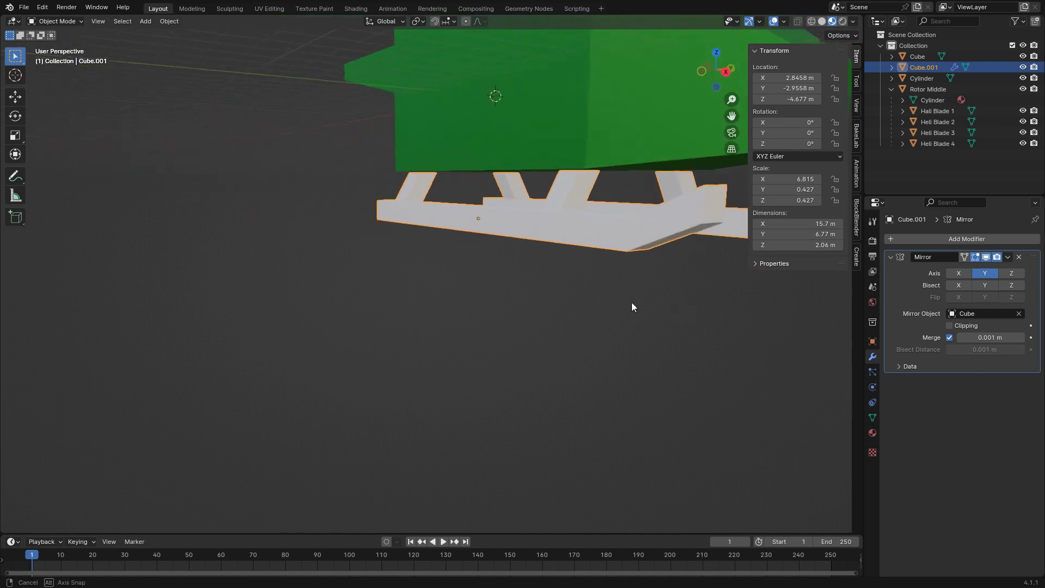
middle_click_drag(632, 306, 487, 310)
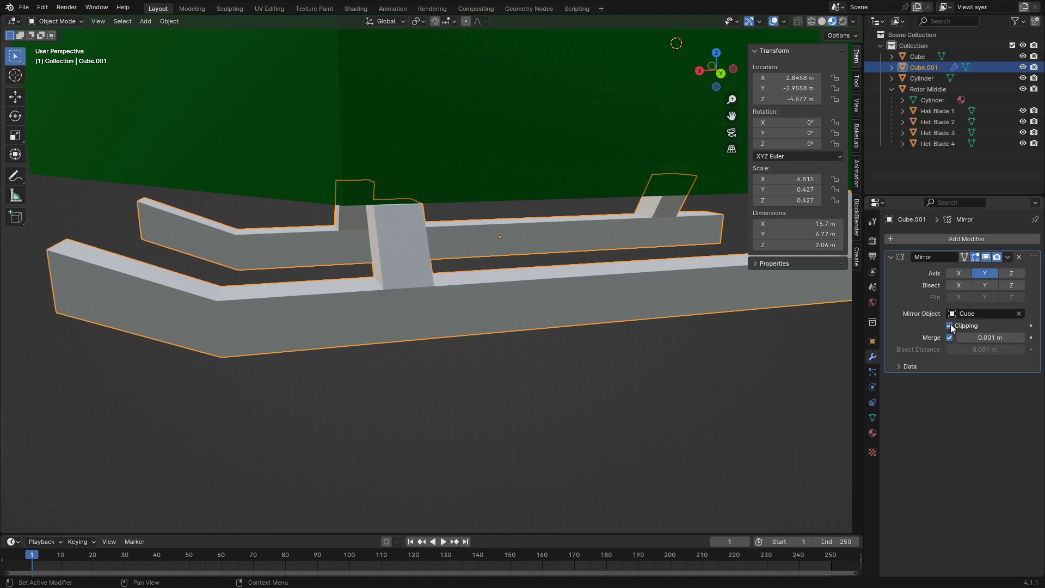
middle_click_drag(727, 331, 748, 335)
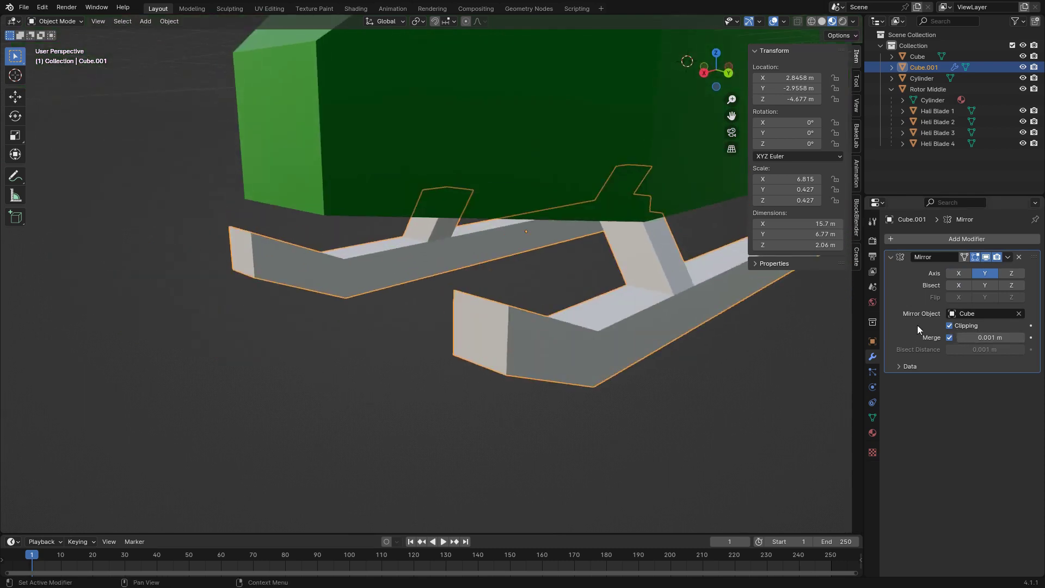
Uncheck Clipping in the Mirror modifier and view the whole helicopter.
left_click(950, 325)
scroll(555, 292, "down", 4)
middle_click_drag(555, 292, 626, 295)
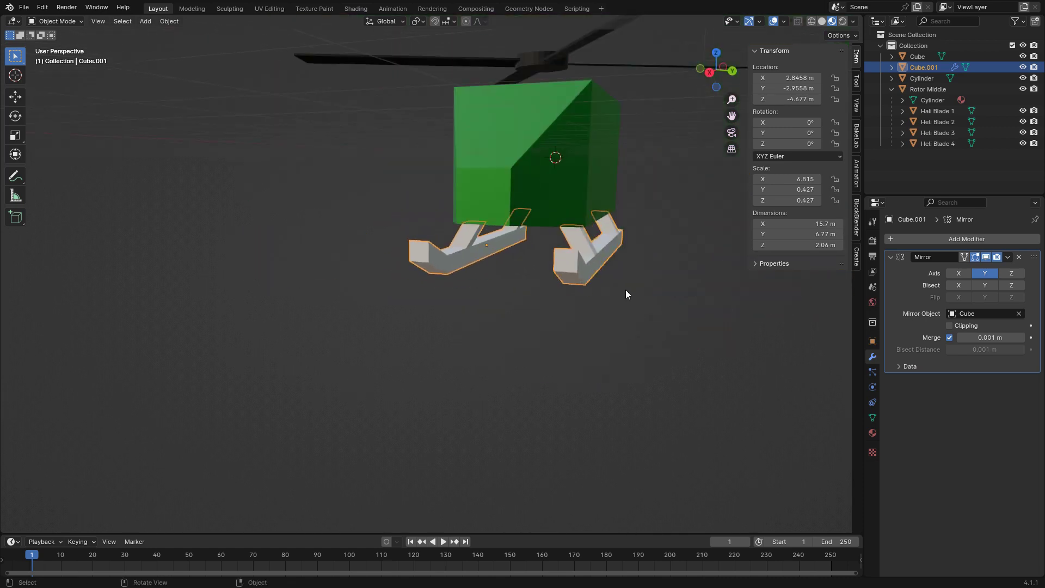
Assign the existing Heli Blade material to the skids, making them black.
left_click(873, 433)
left_click(893, 285)
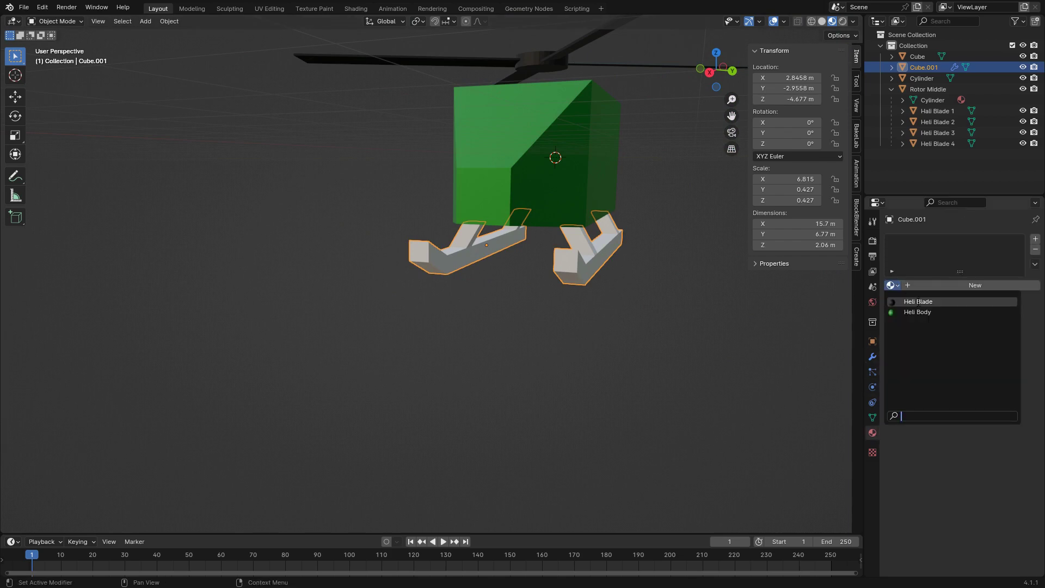
left_click(918, 301)
middle_click_drag(681, 333, 540, 352)
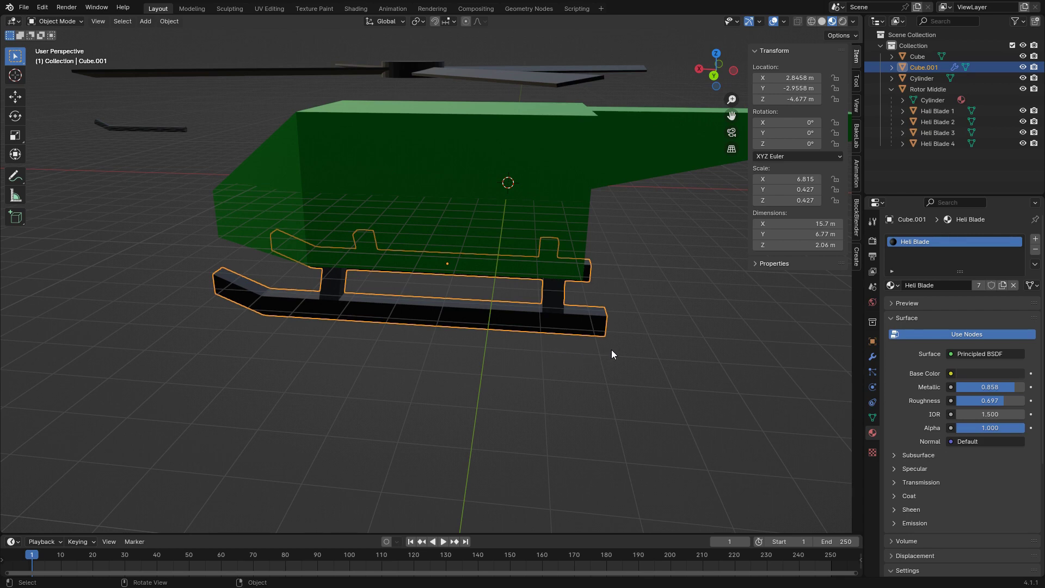
middle_click_drag(450, 318, 455, 286)
In front view, raise the skids 0.0895 m along Z to Z -4.5875 m.
key("KP_1")
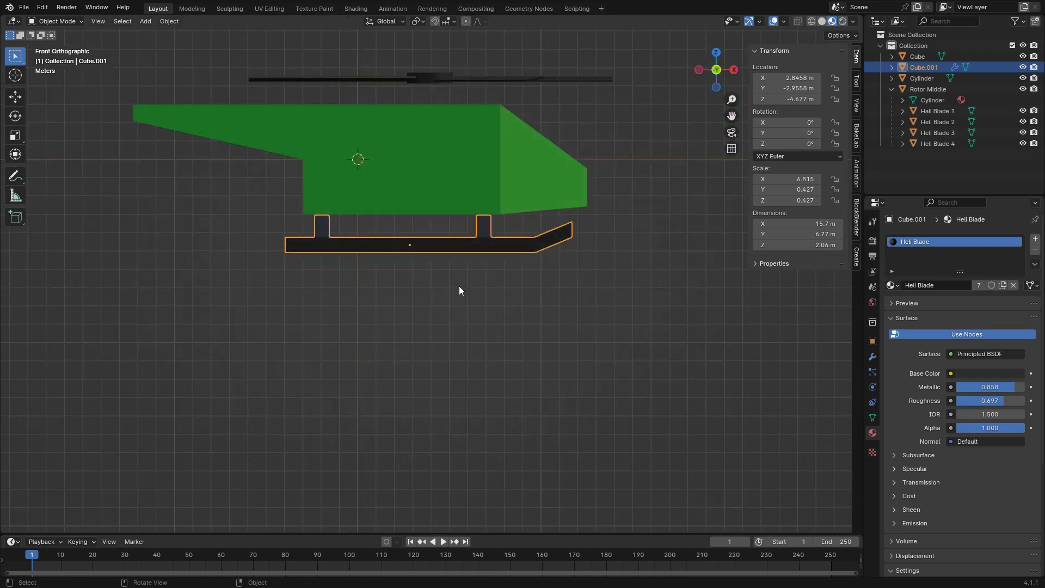
scroll(459, 286, "up", 6)
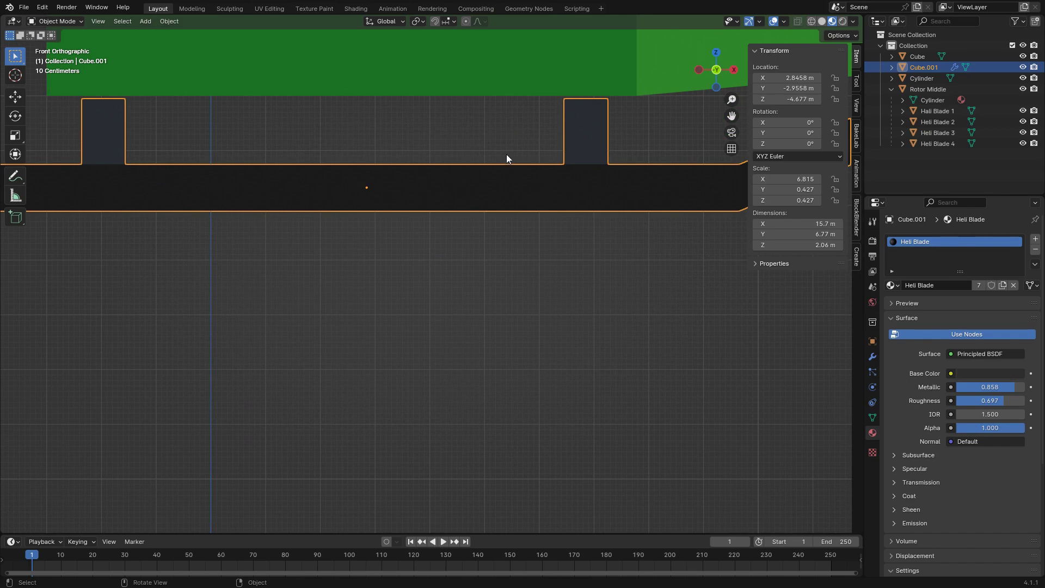
key("g")
key("z")
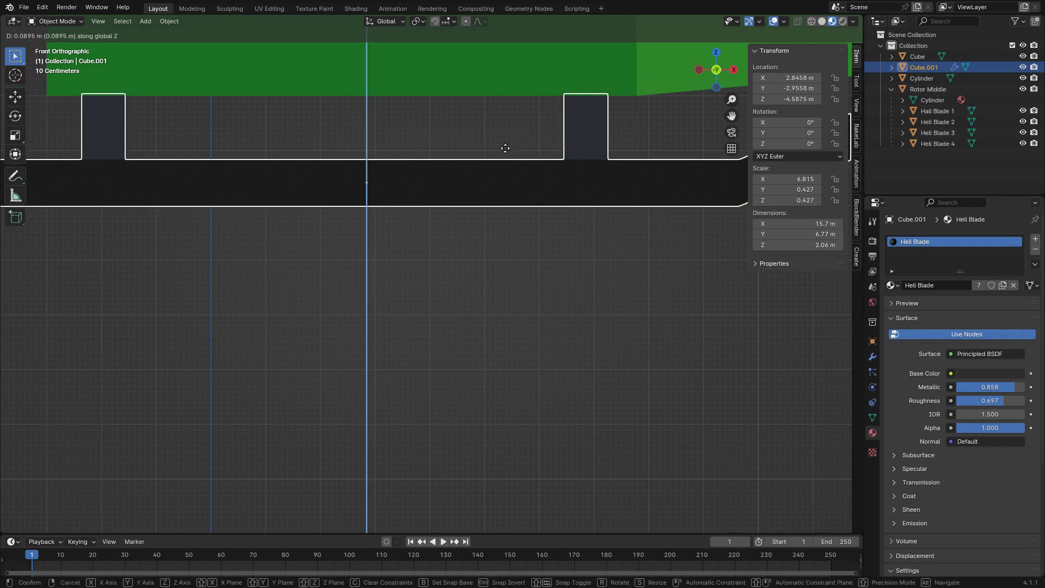
left_click(505, 148)
middle_click_drag(605, 242, 646, 253)
left_click(640, 299)
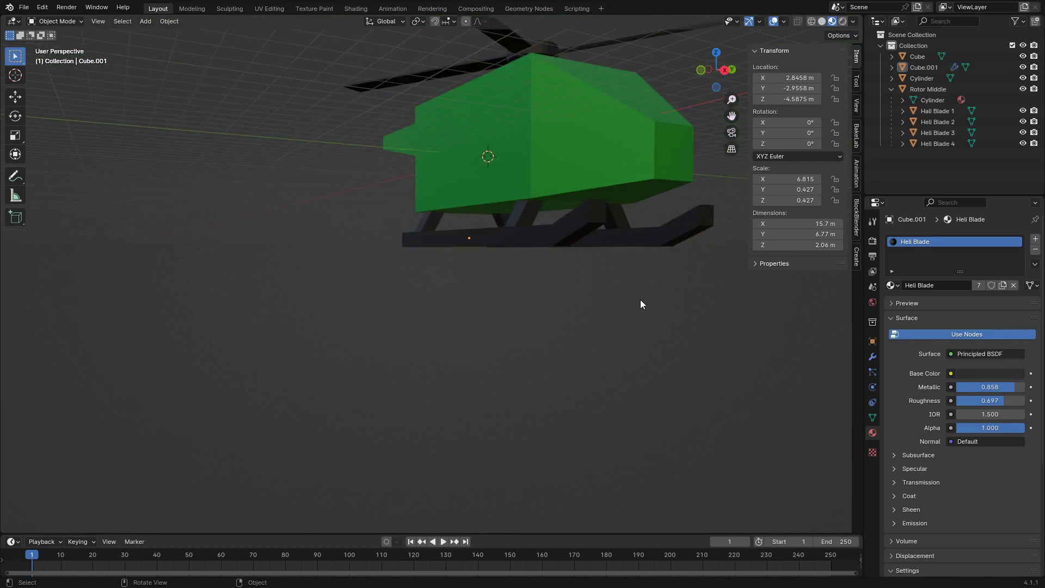
middle_click_drag(641, 299, 551, 301)
Hide the sidebar and viewport overlays, then select the body Cube.
key("n")
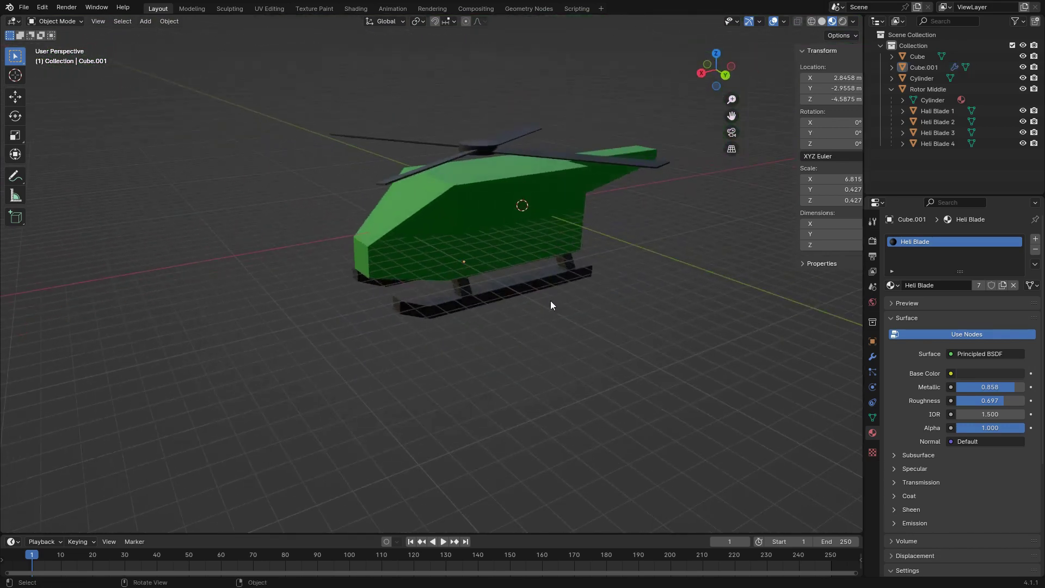
left_click(774, 22)
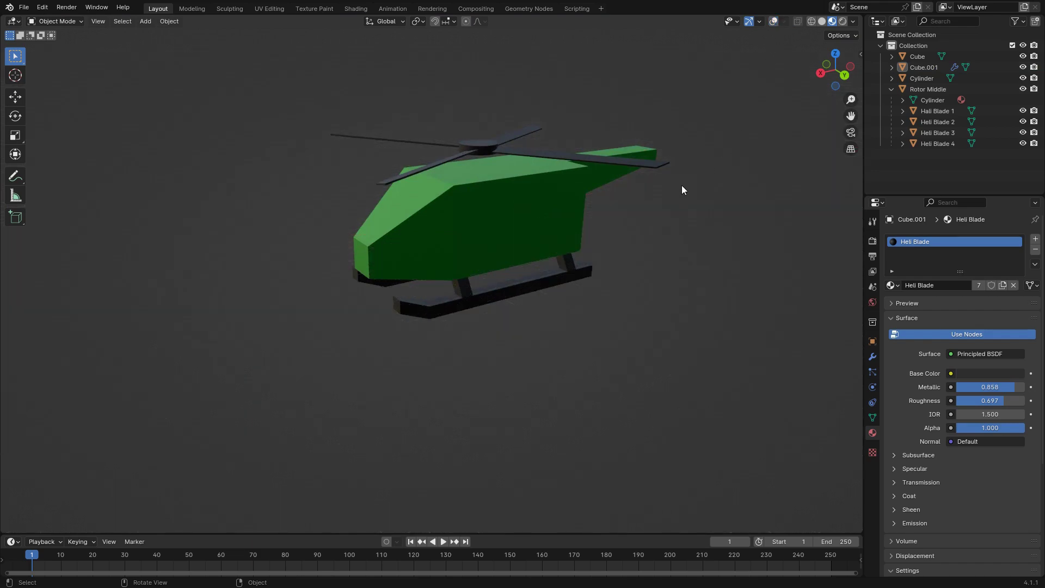
middle_click_drag(683, 186, 677, 232)
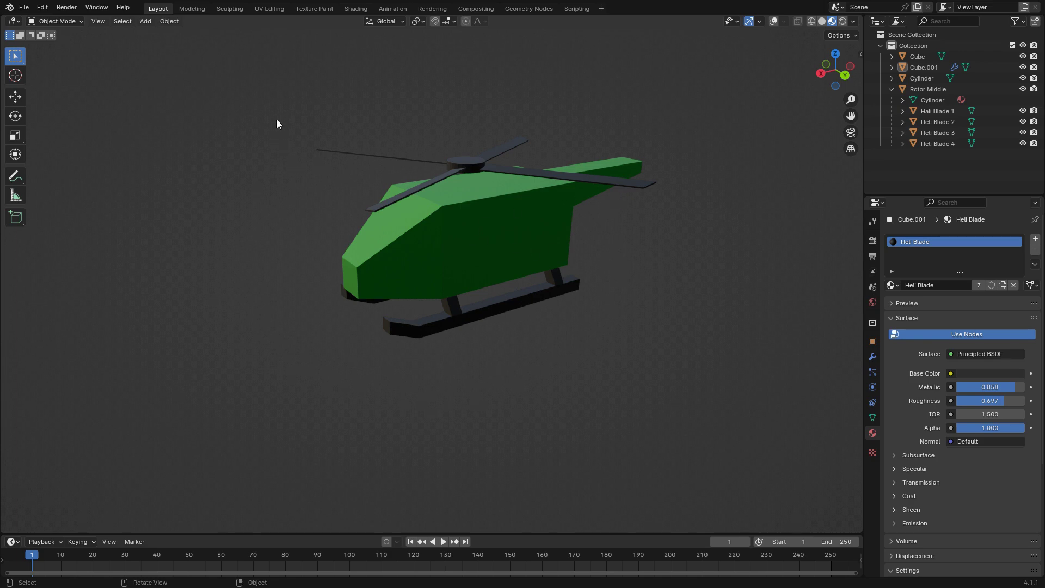
left_click(534, 238)
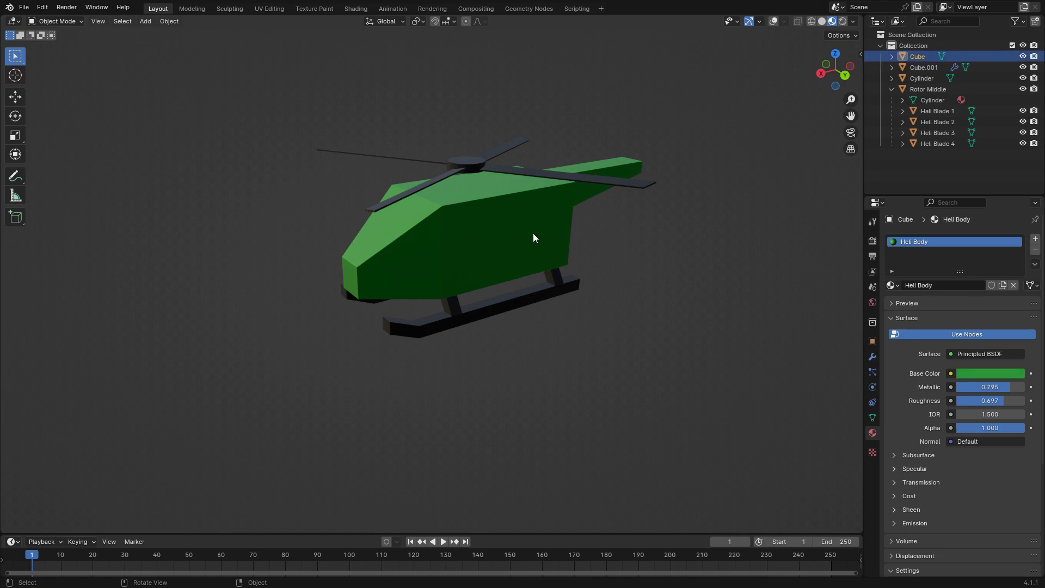